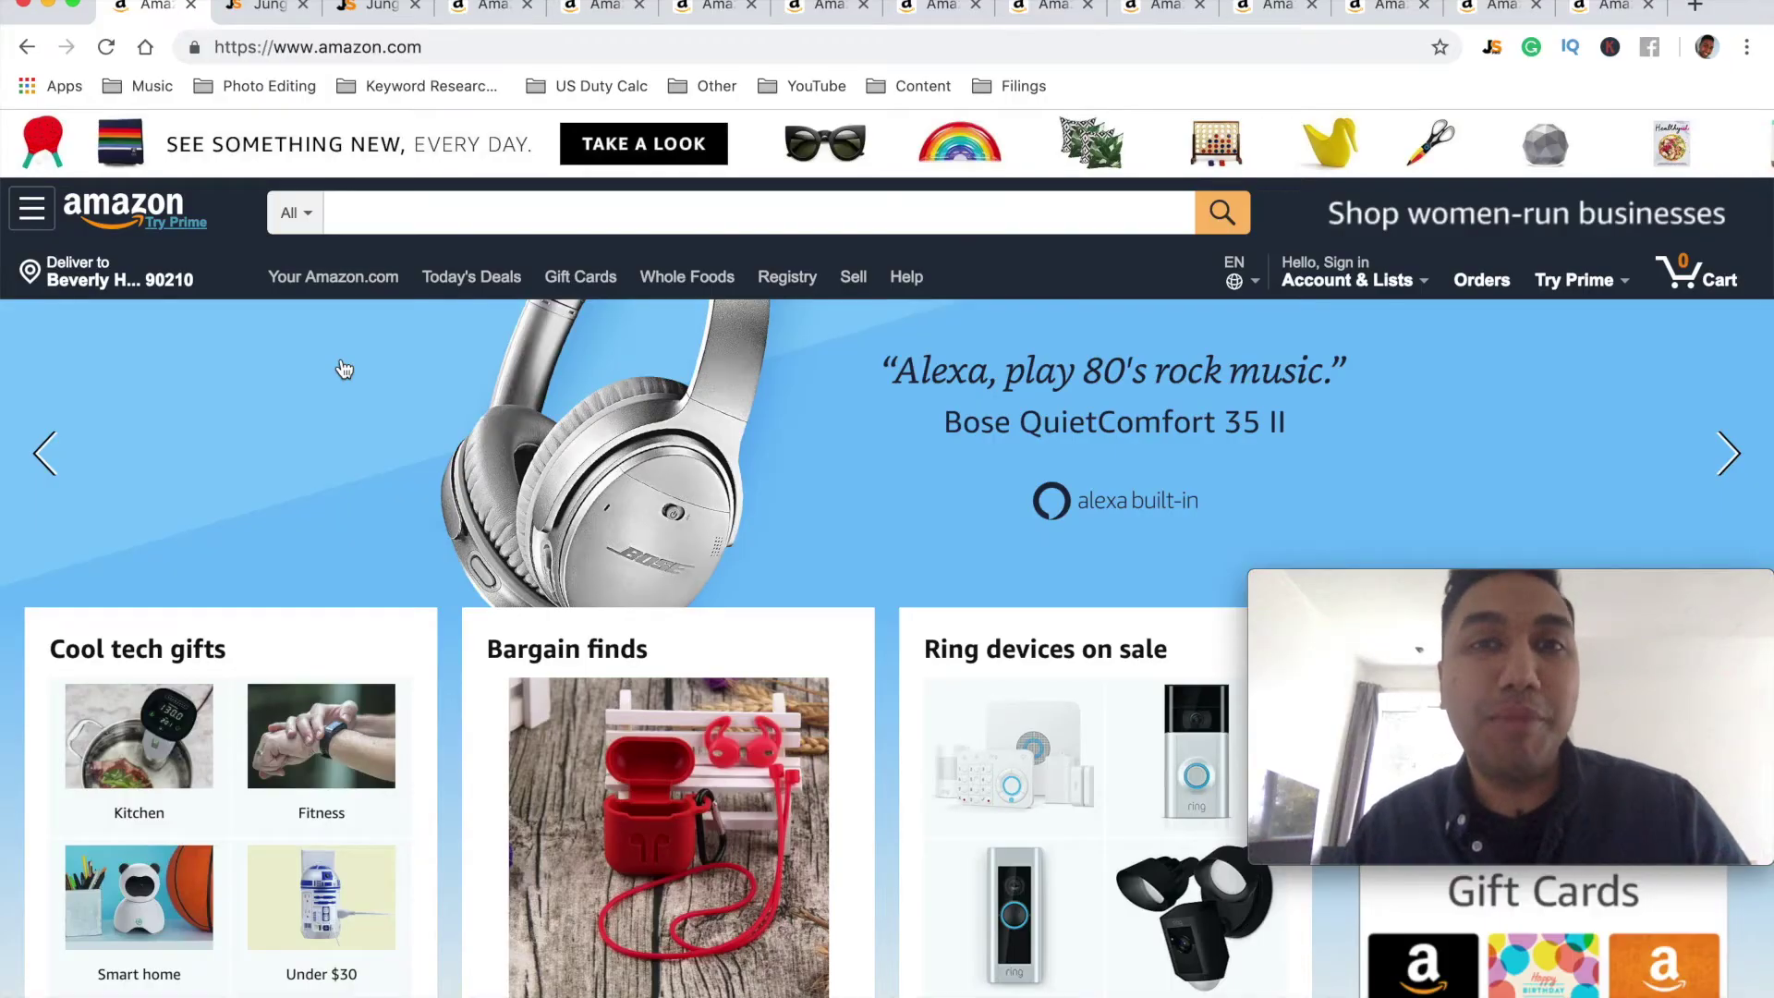
Step: Review the Business, Standard and Start Up plan cards on Jungle Scout's pricing page
click(266, 11)
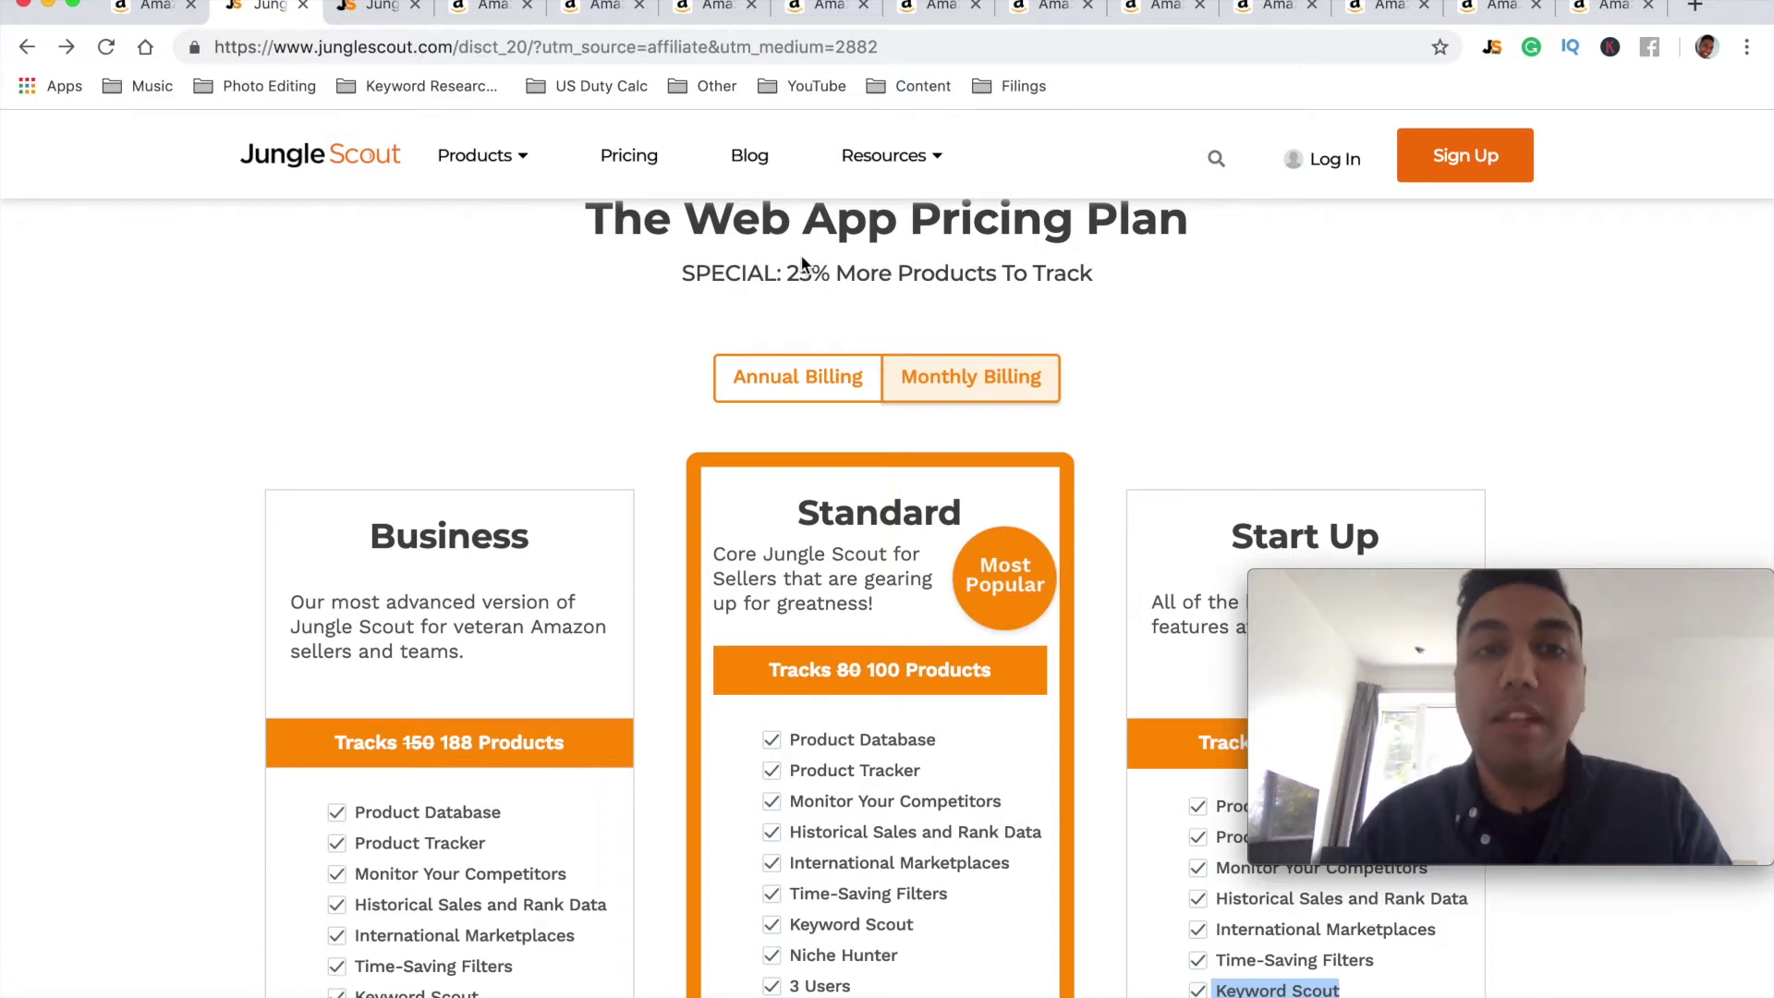
scroll(813, 310, down, 1)
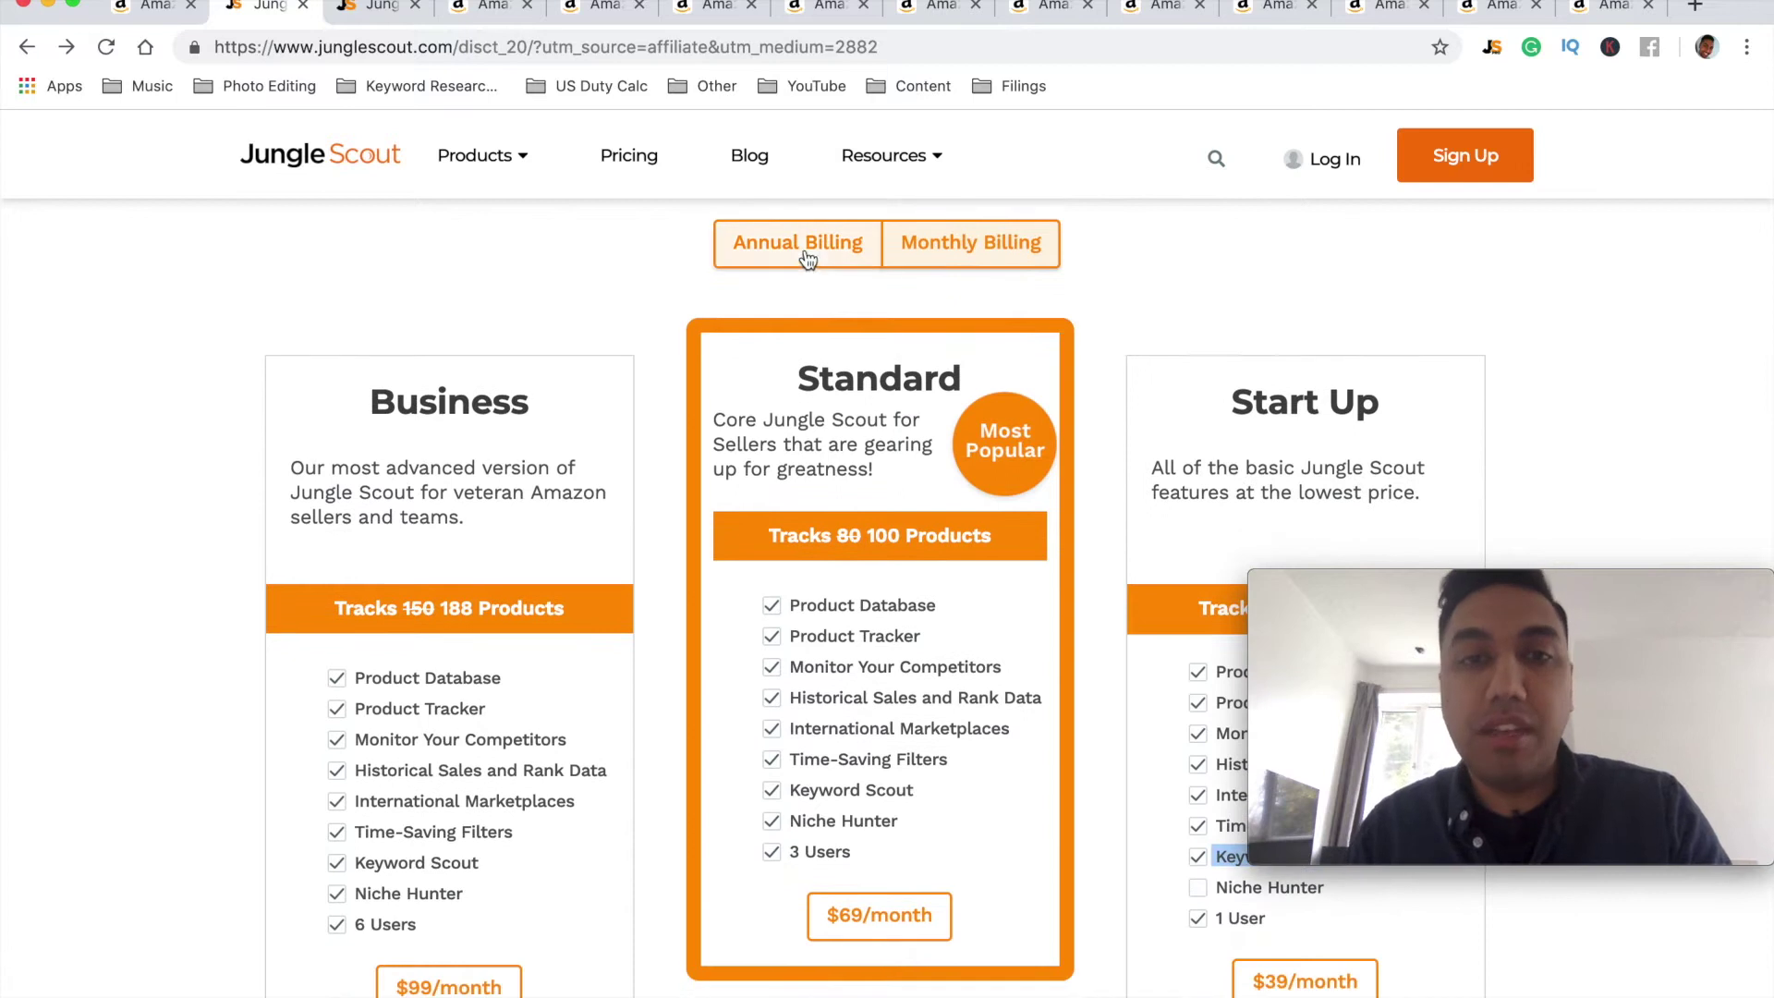
scroll(1173, 267, down, 2)
scroll(1188, 263, down, 1)
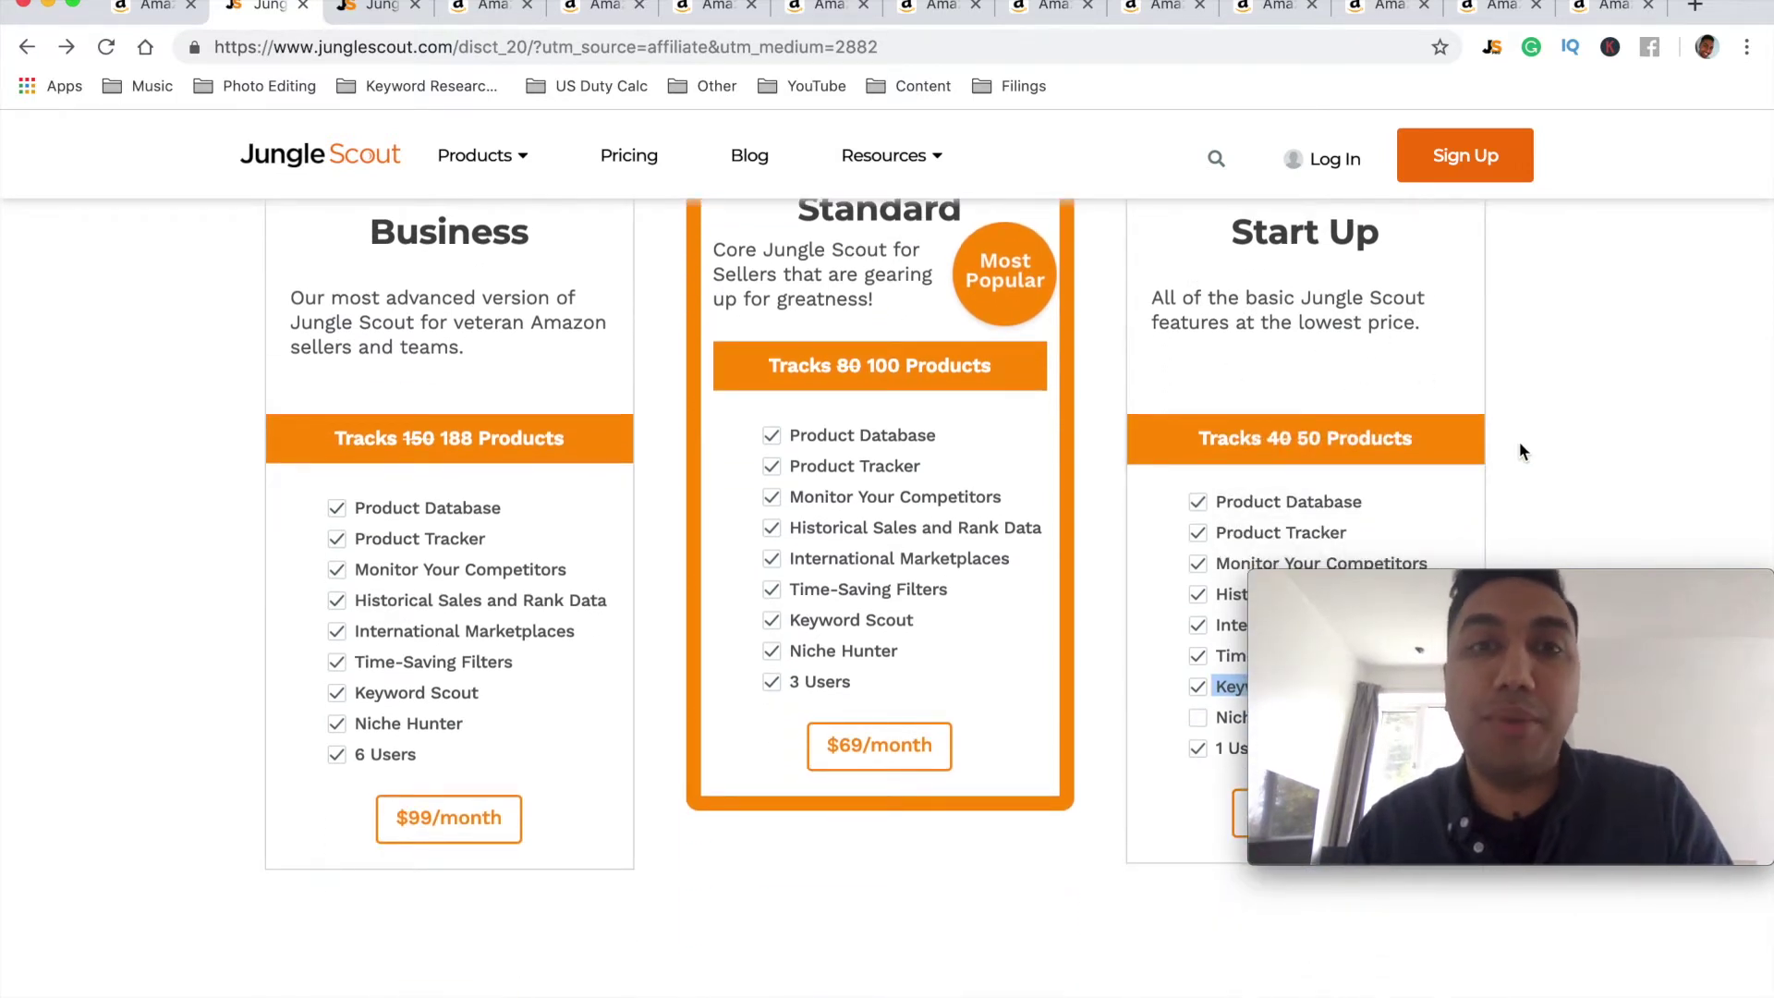
scroll(1535, 484, down, 2)
scroll(1536, 484, down, 3)
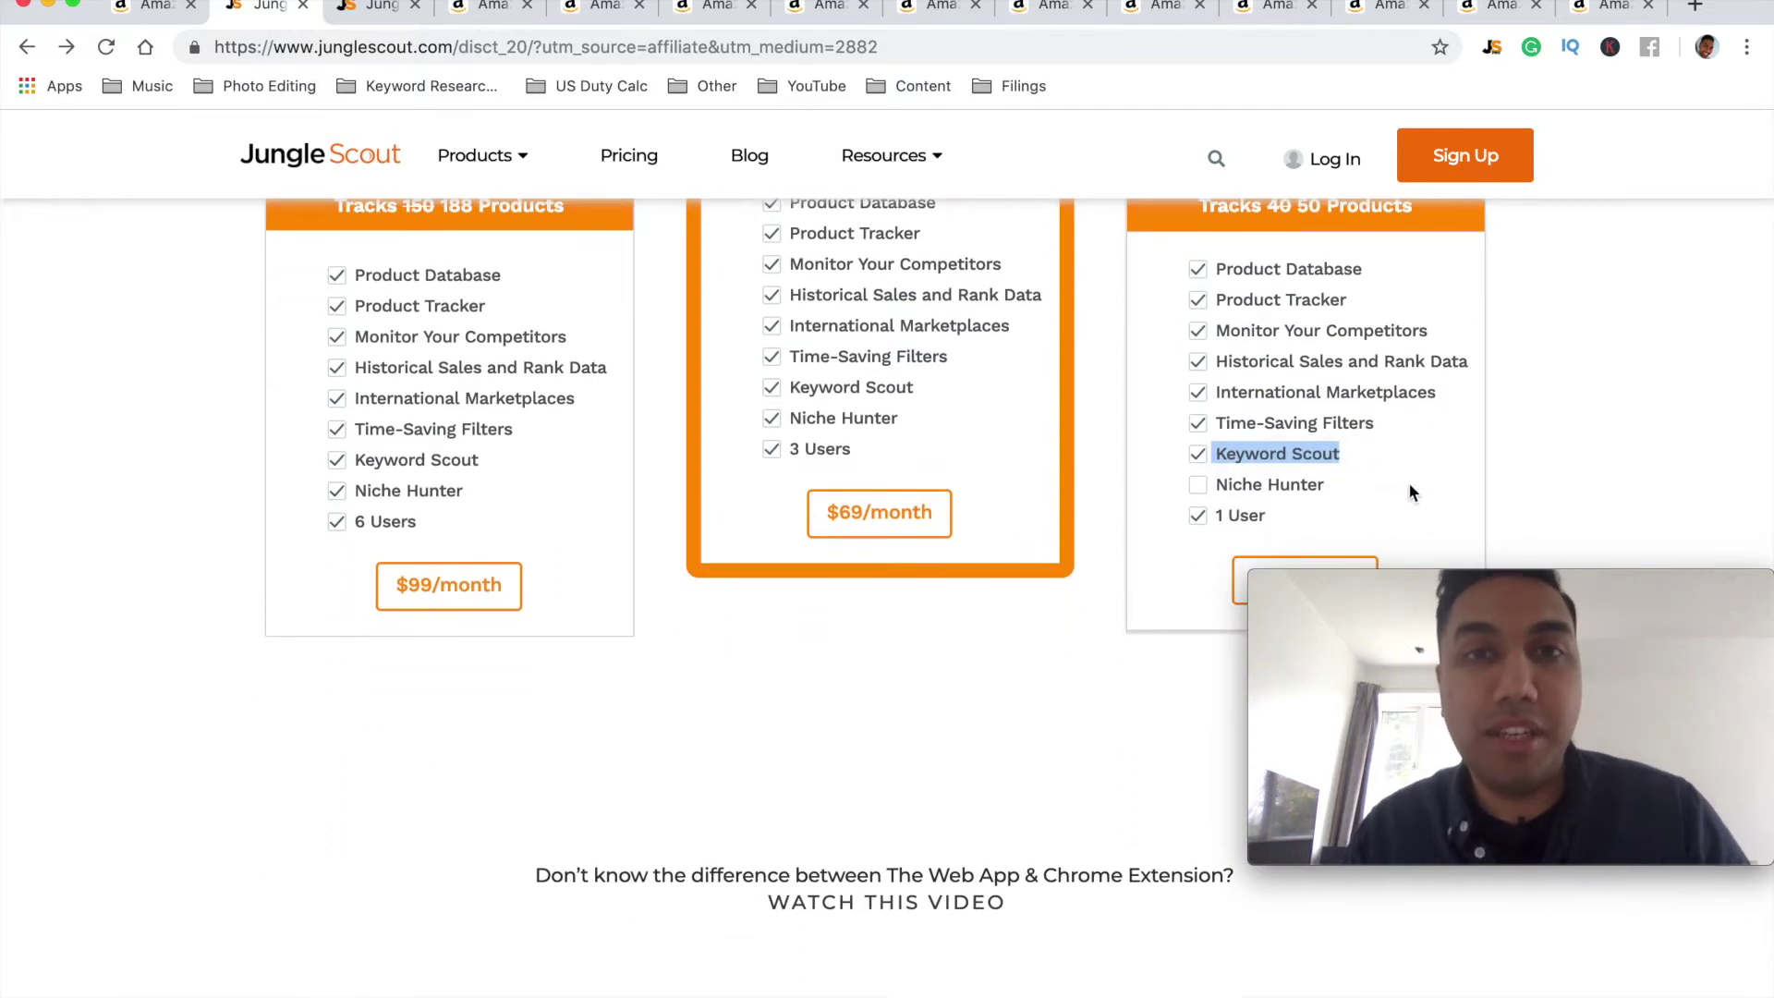
scroll(1408, 481, up, 8)
scroll(1408, 482, up, 2)
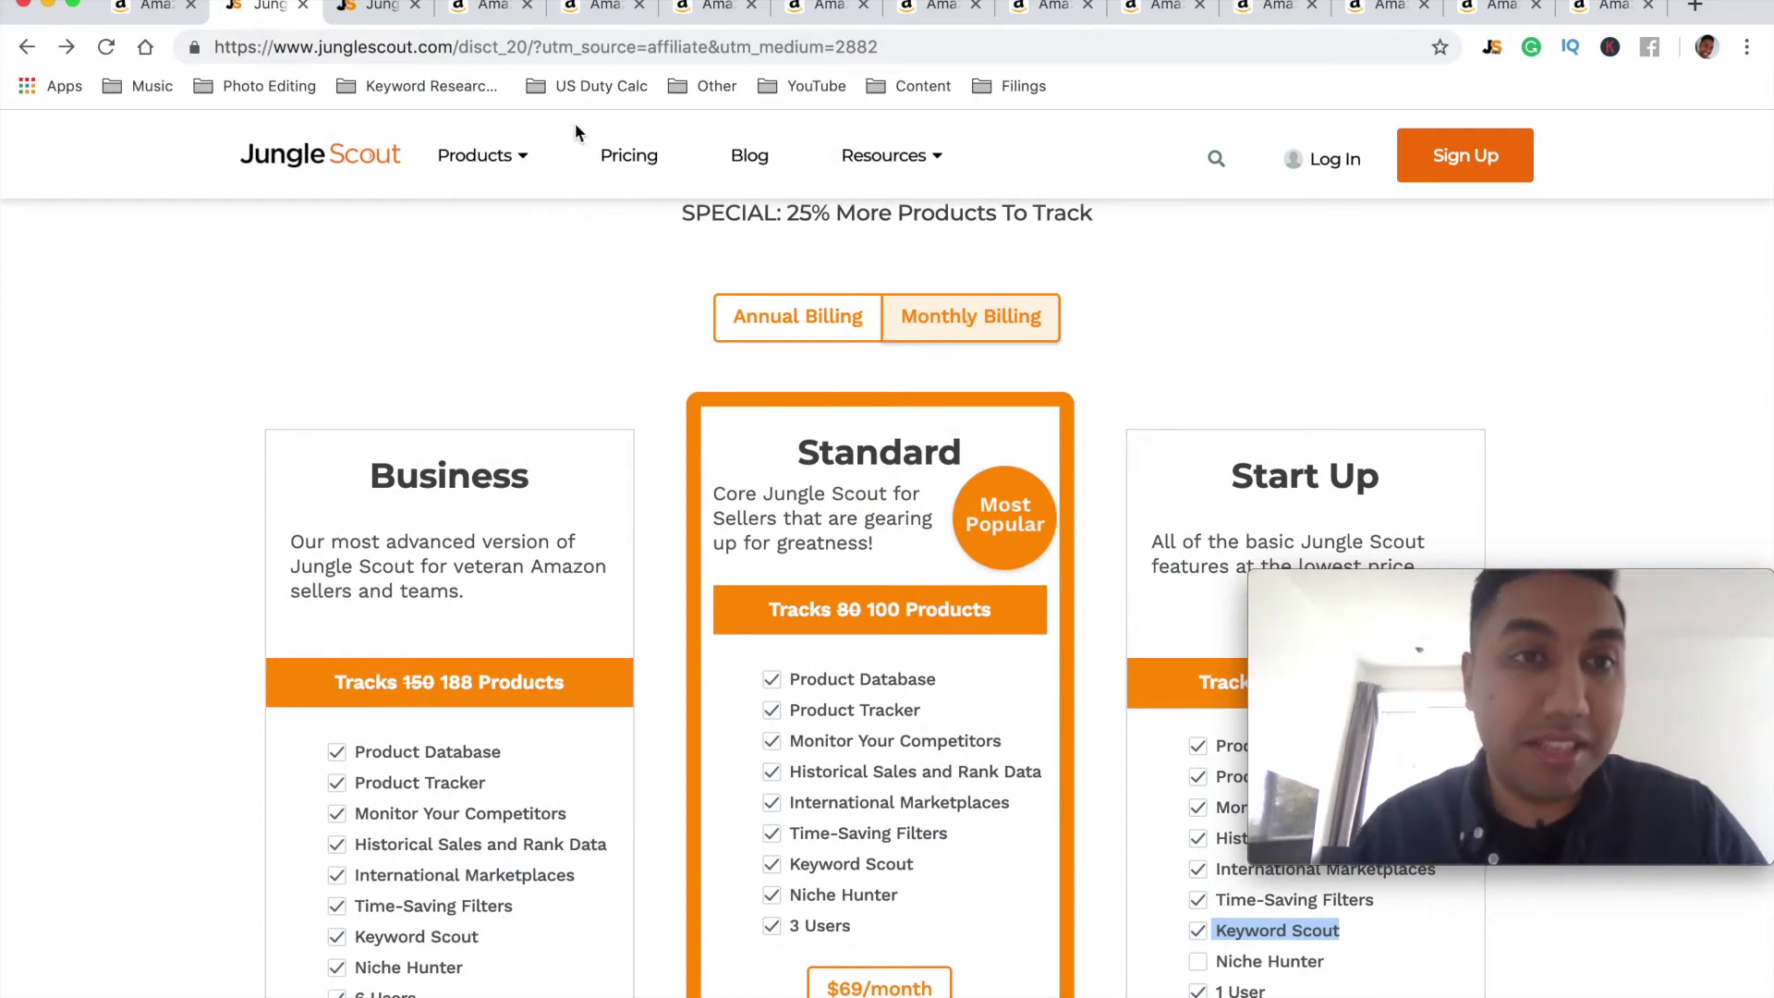
click(479, 7)
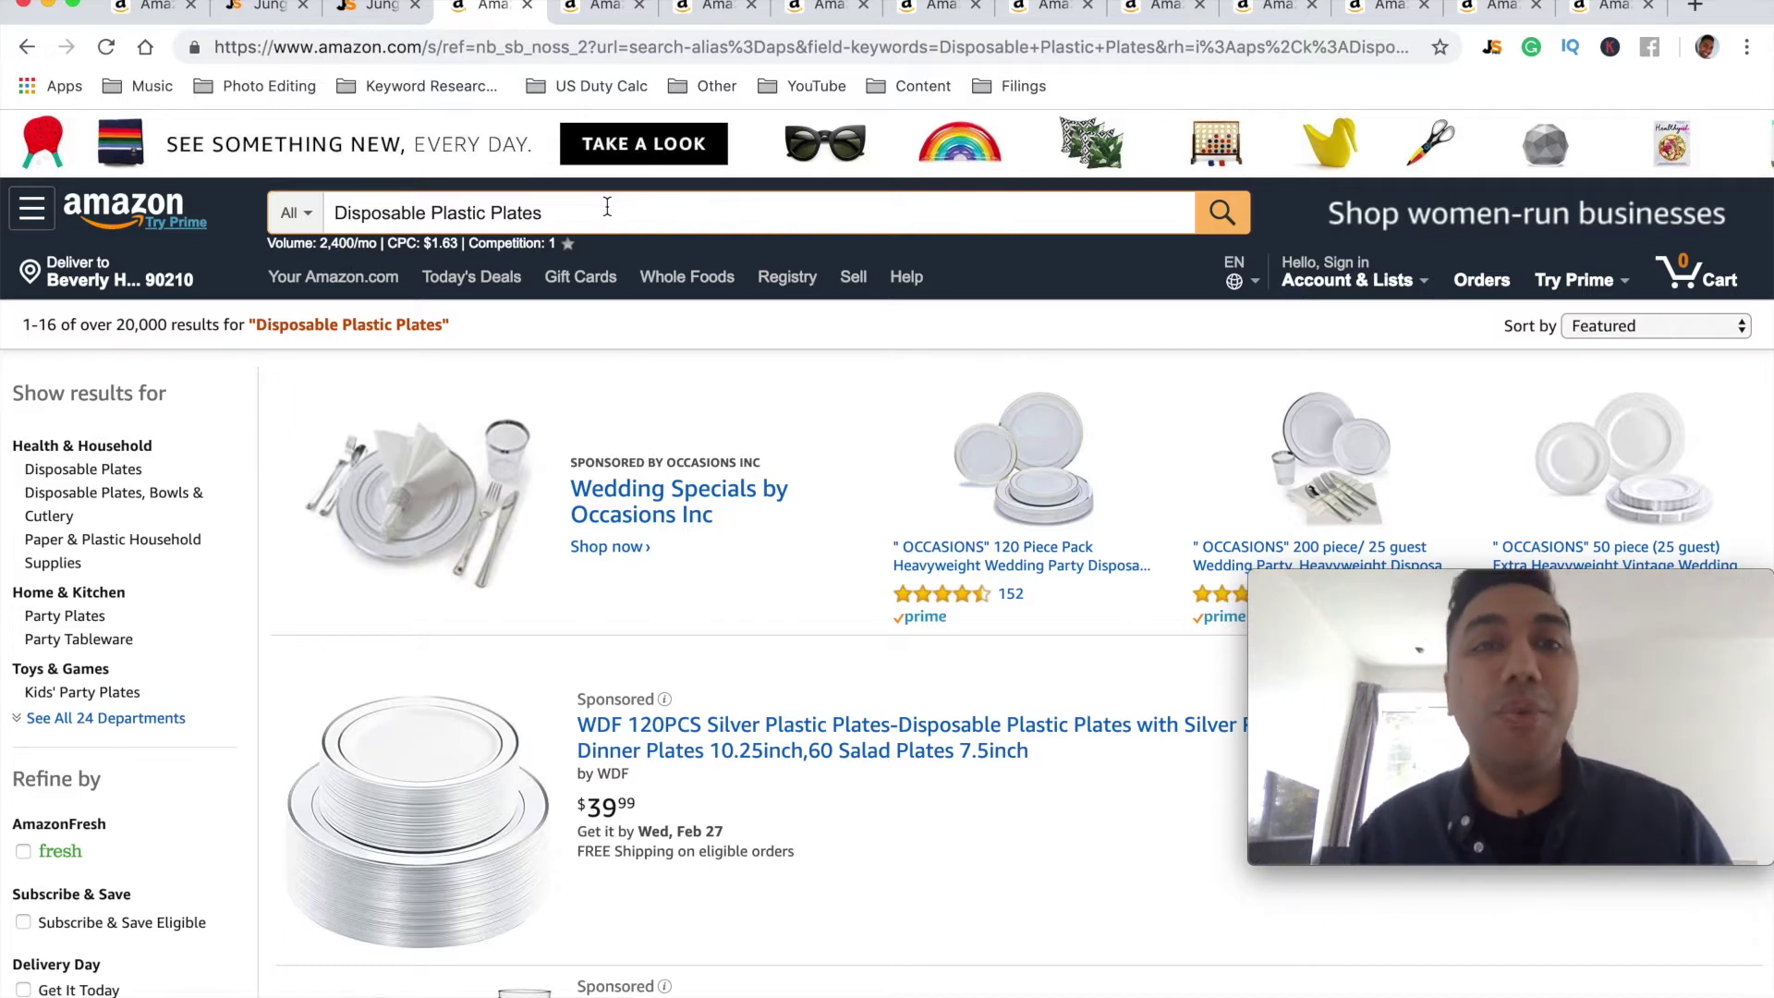
Step: Select the 'Disposable Plastic Plates' phrase in the Amazon search box for copying
drag(591, 207, 338, 196)
key(super+c)
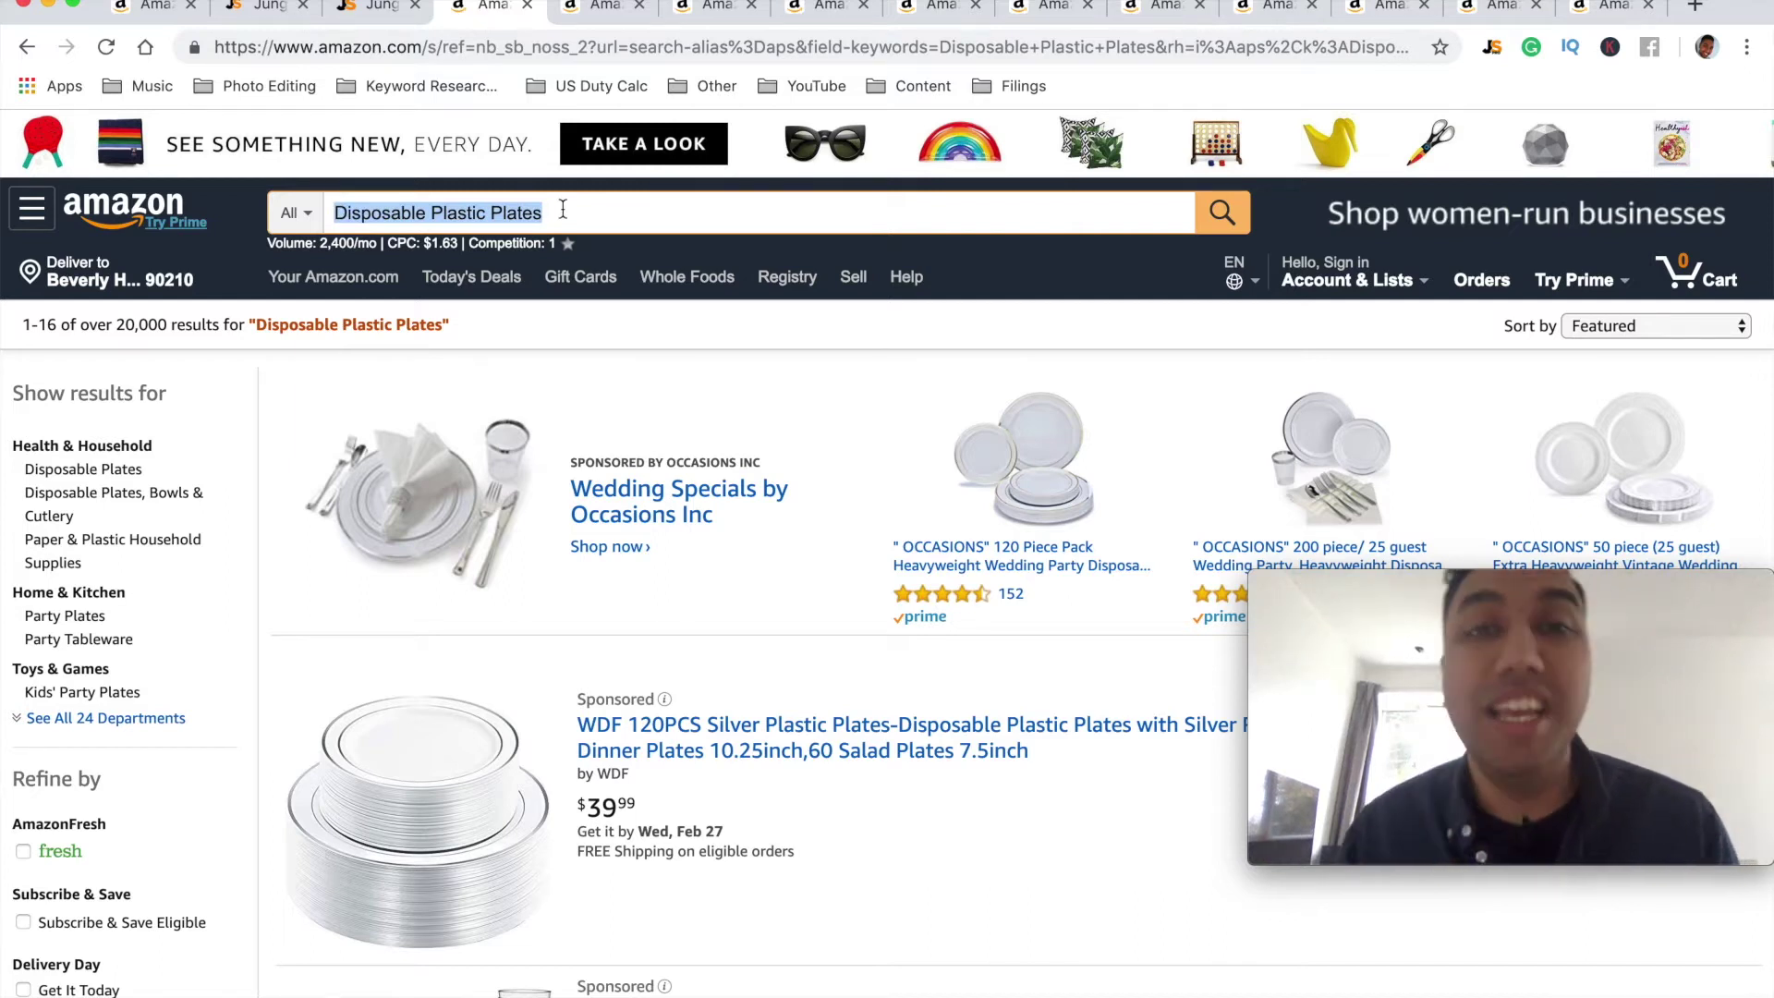
Step: Open Keyword Scout from the Keywords section of the Jungle Scout sidebar
click(370, 10)
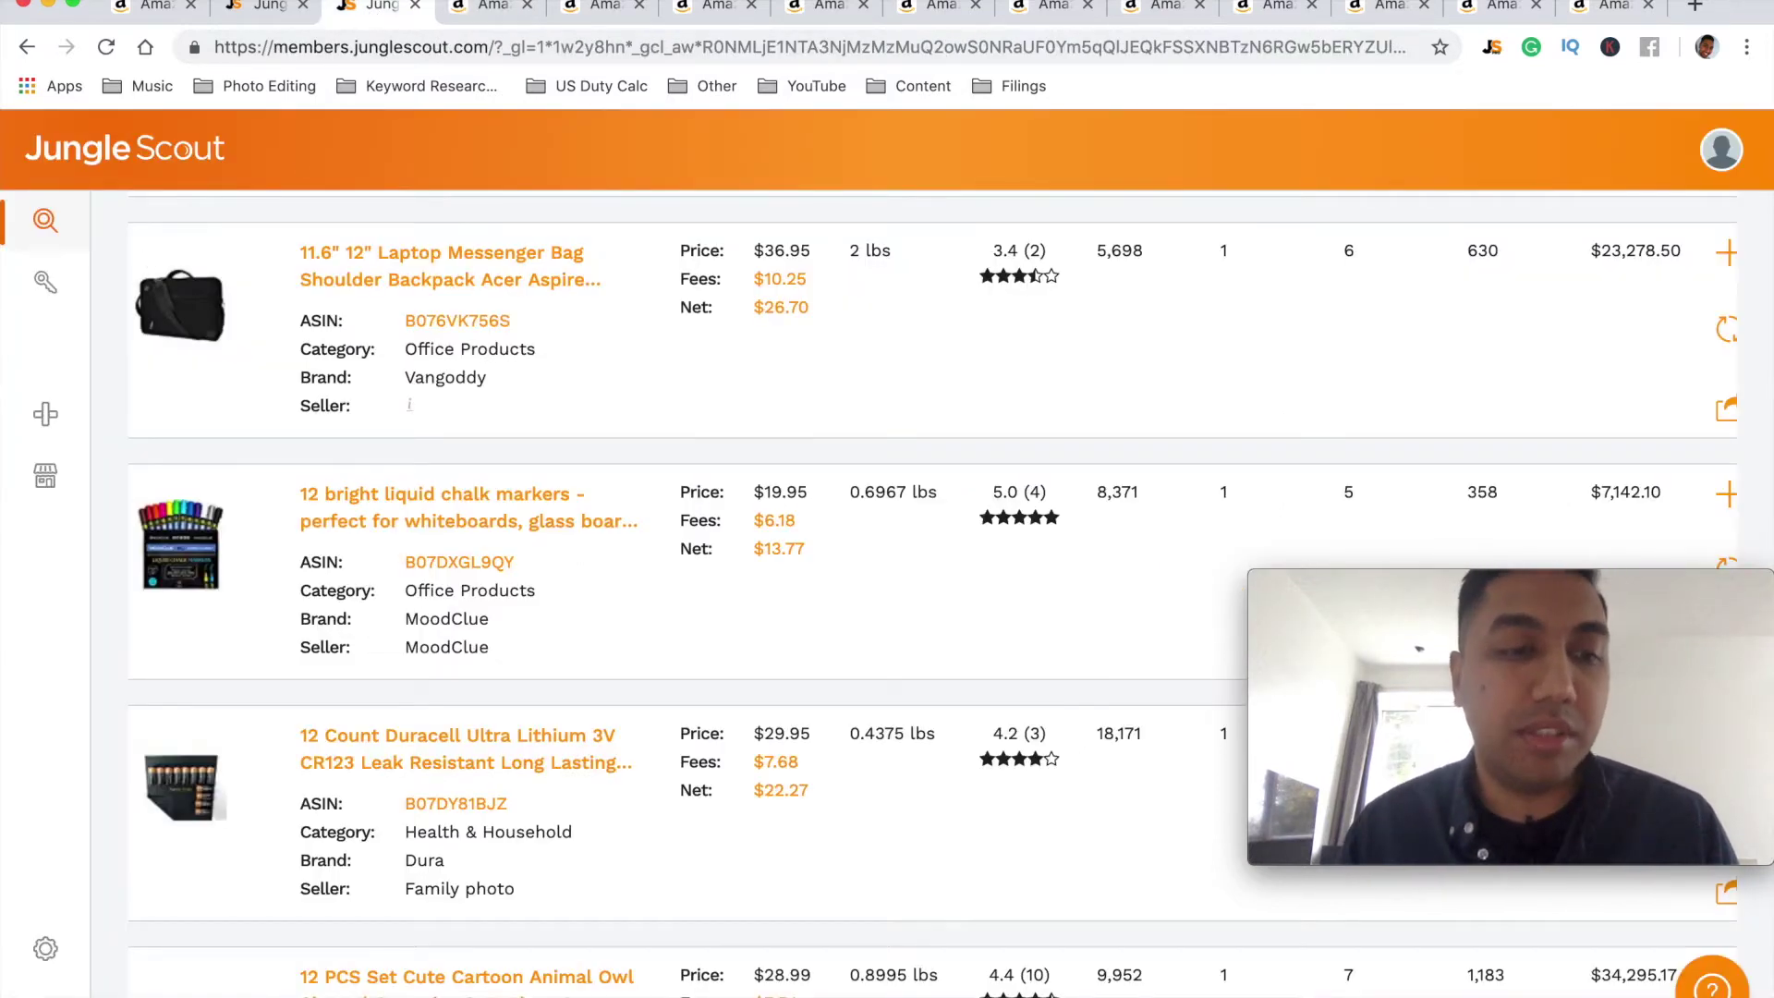
mouse_move(46, 369)
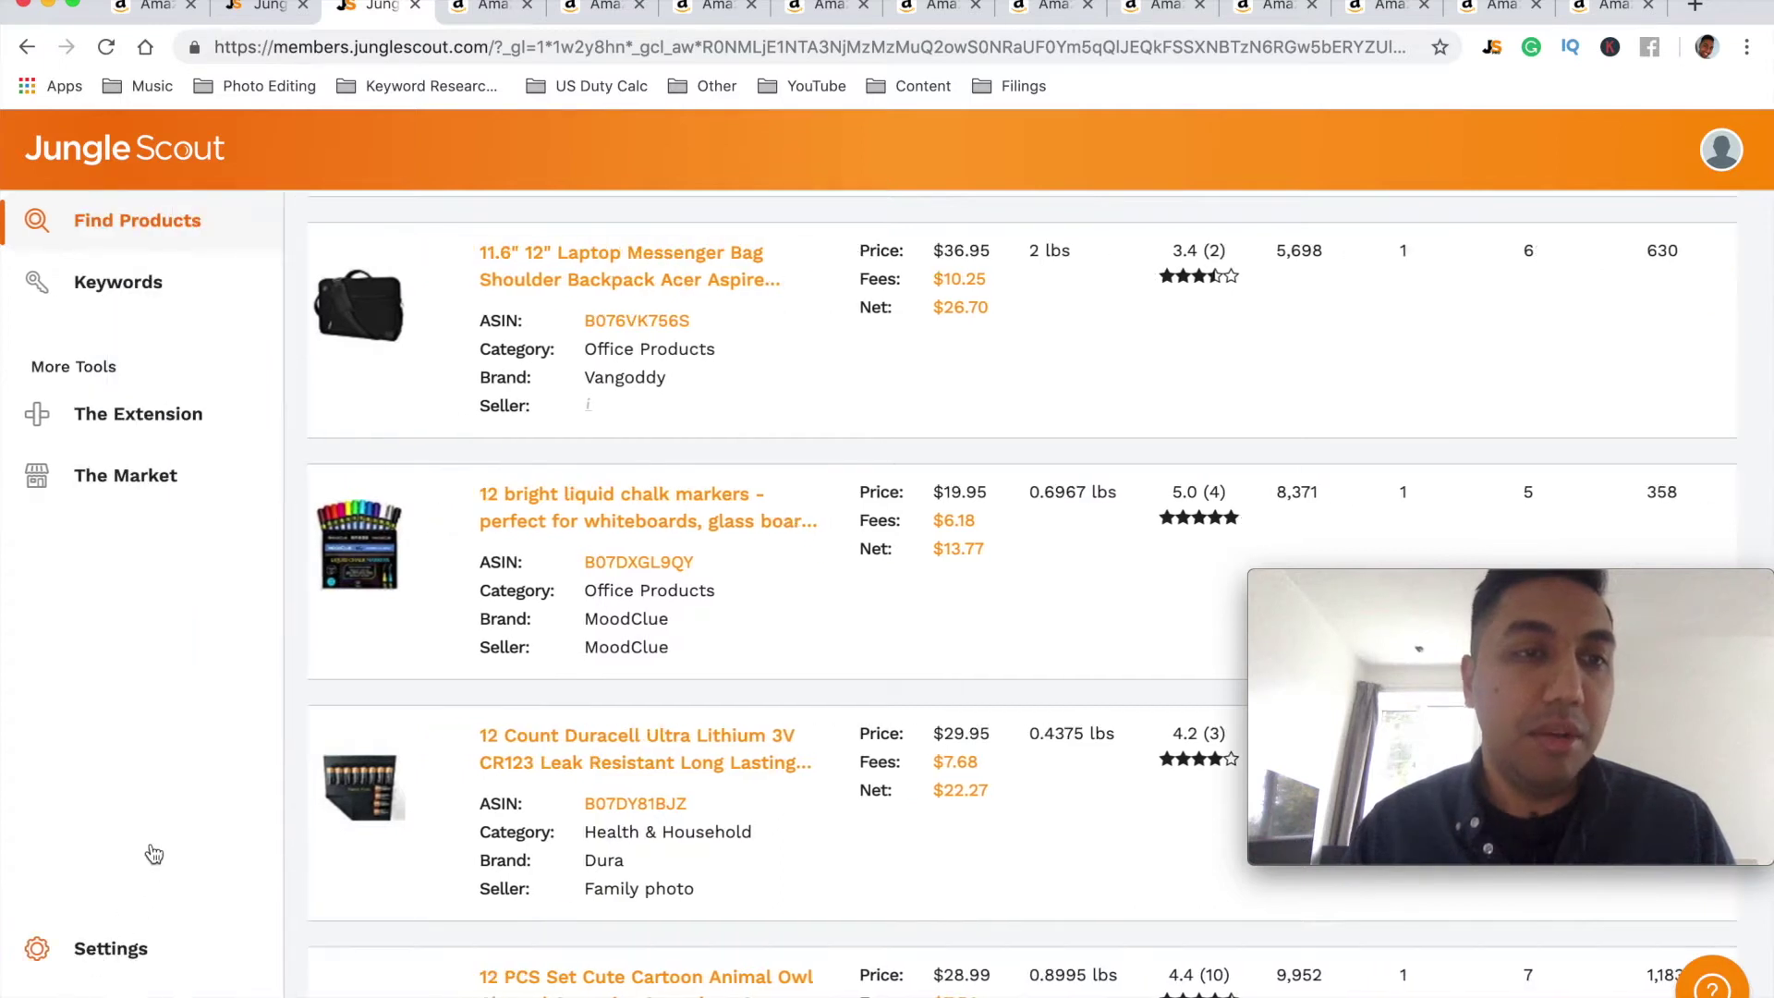
click(115, 283)
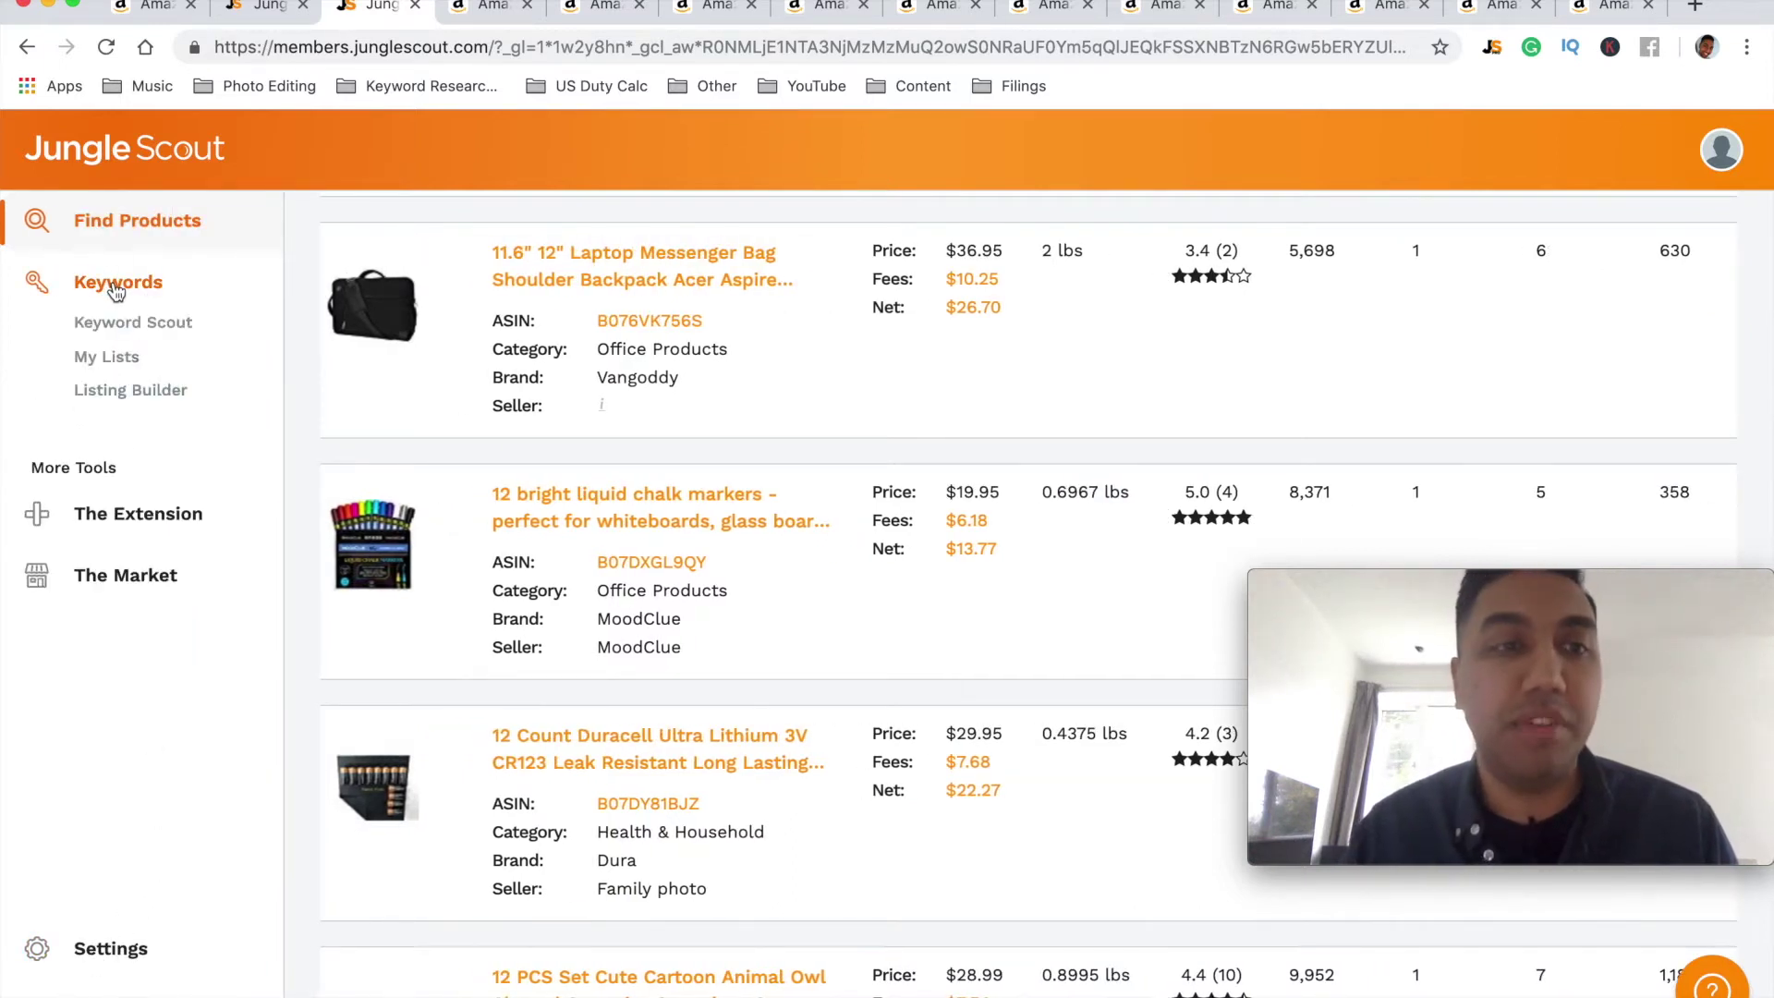
click(151, 324)
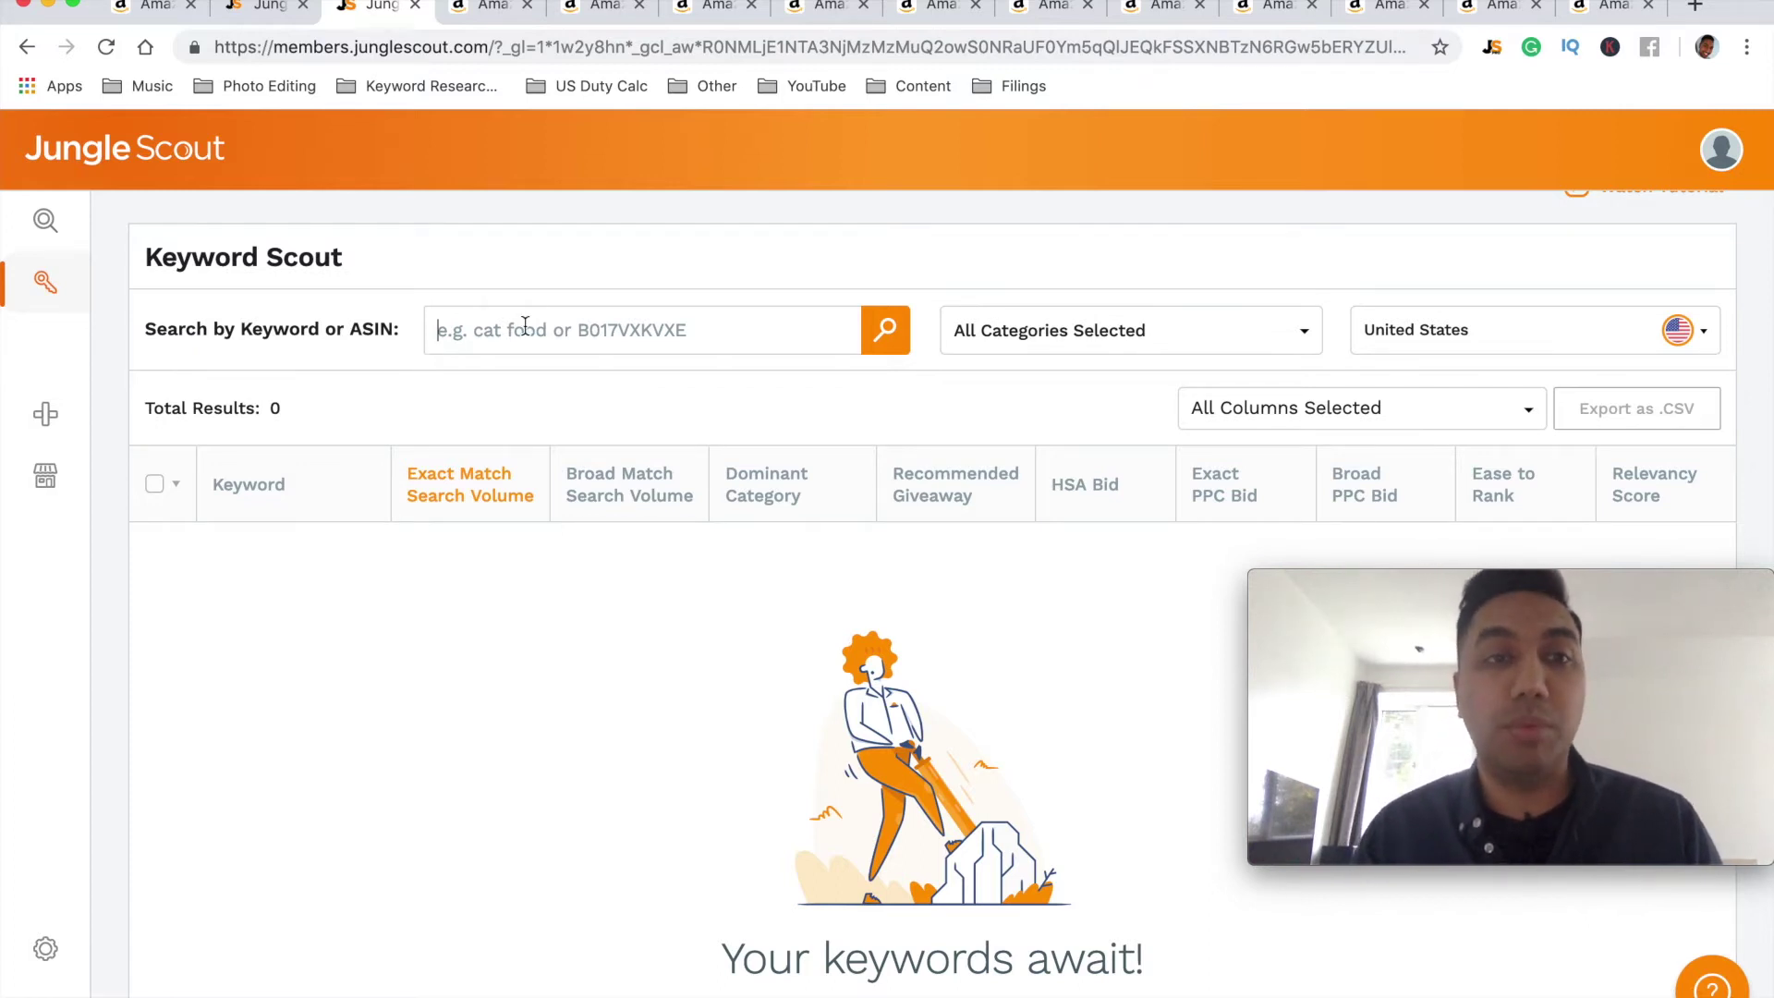
Step: Search Keyword Scout for the pasted 'Disposable Plastic Plates' and scroll through the 5,203 keyword results
click(525, 326)
key(super+v)
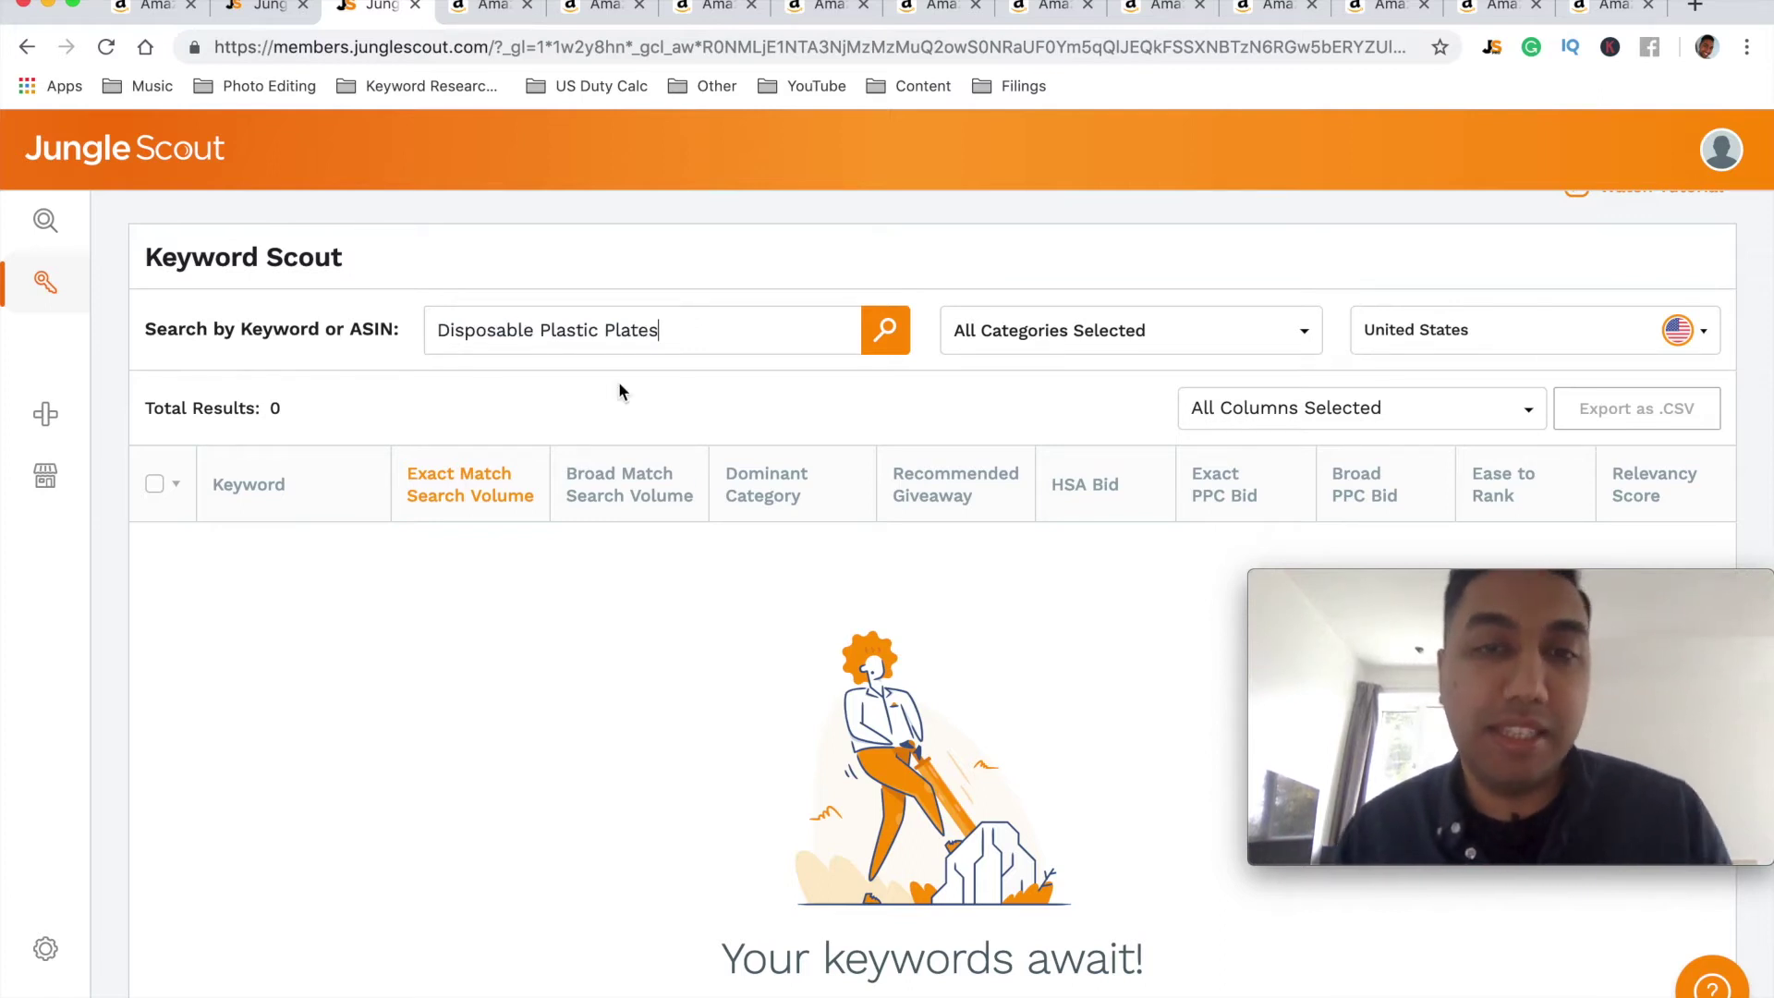
click(885, 331)
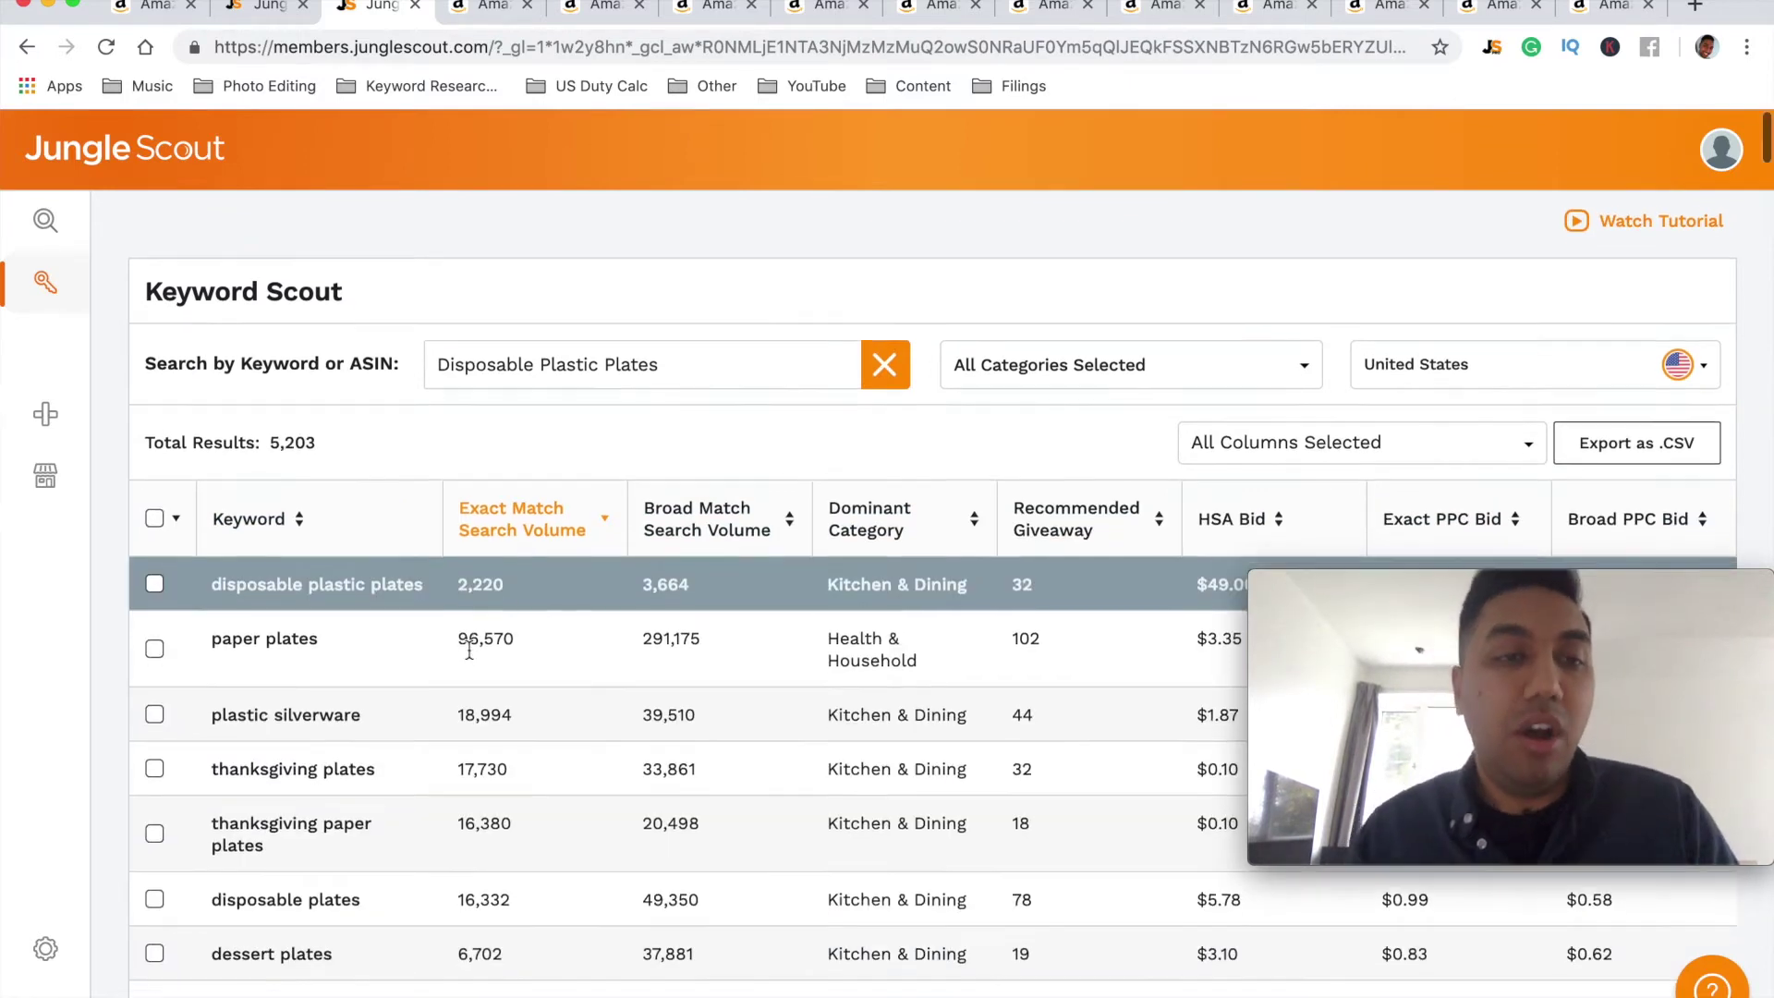
scroll(471, 638, down, 2)
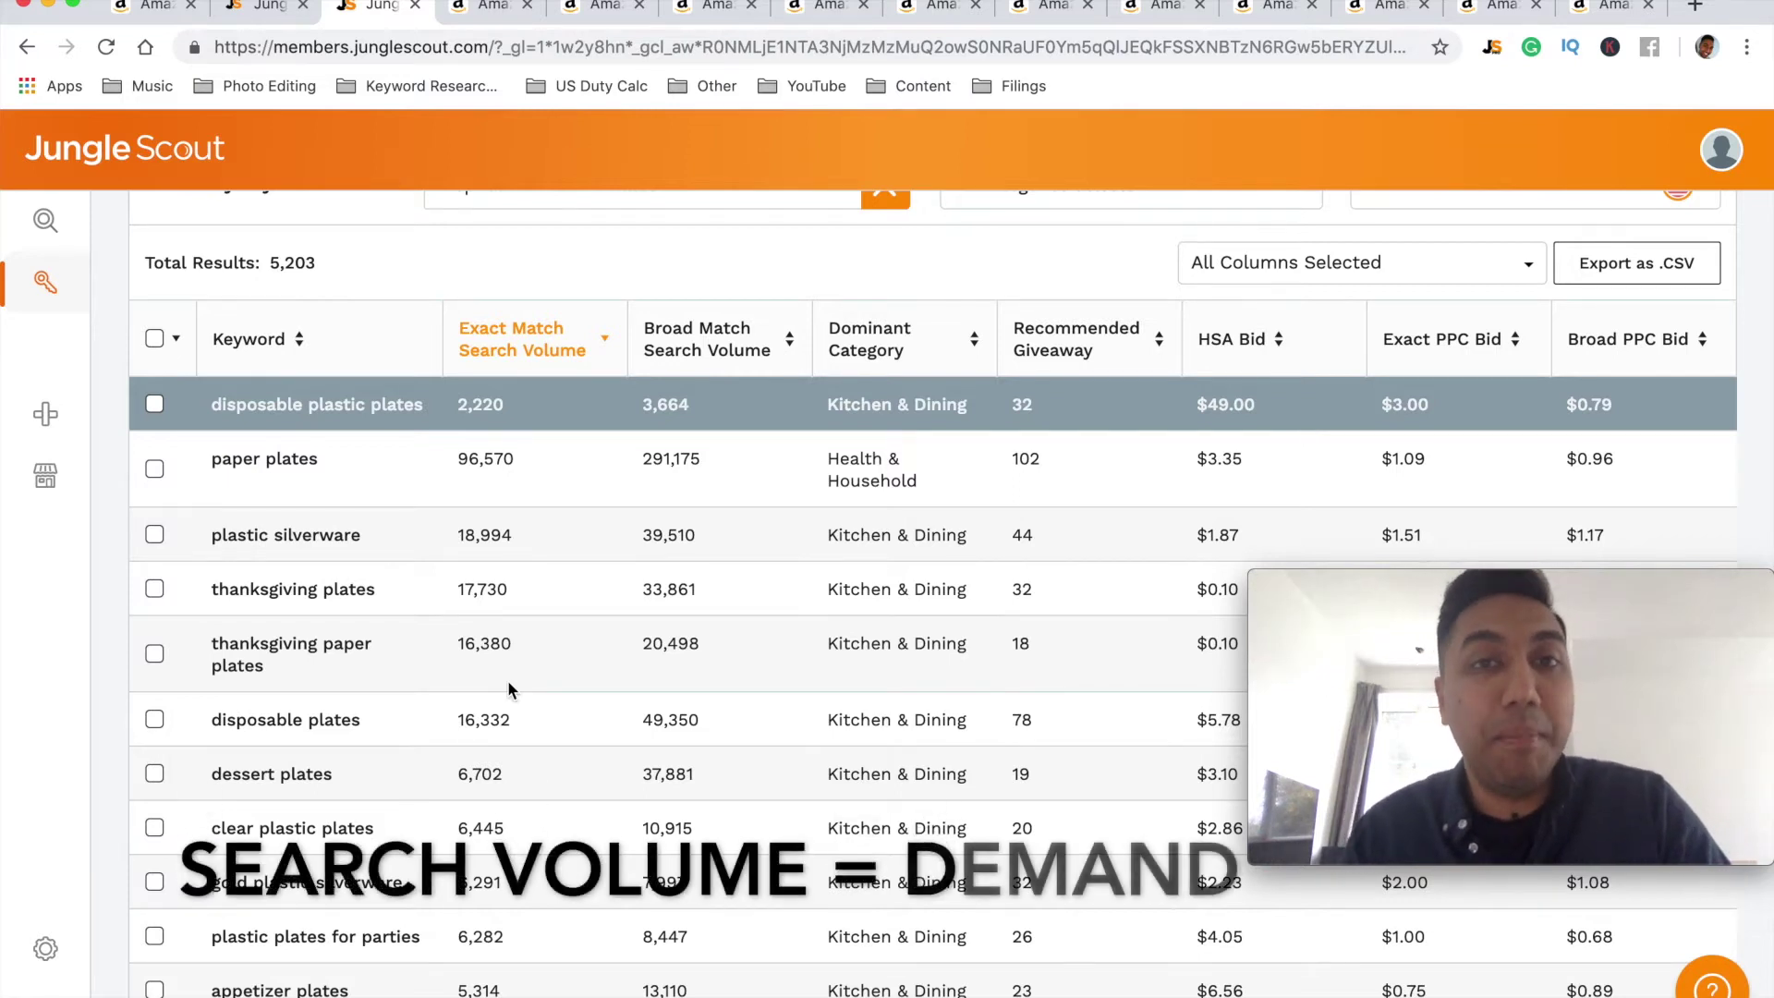
scroll(567, 486, down, 2)
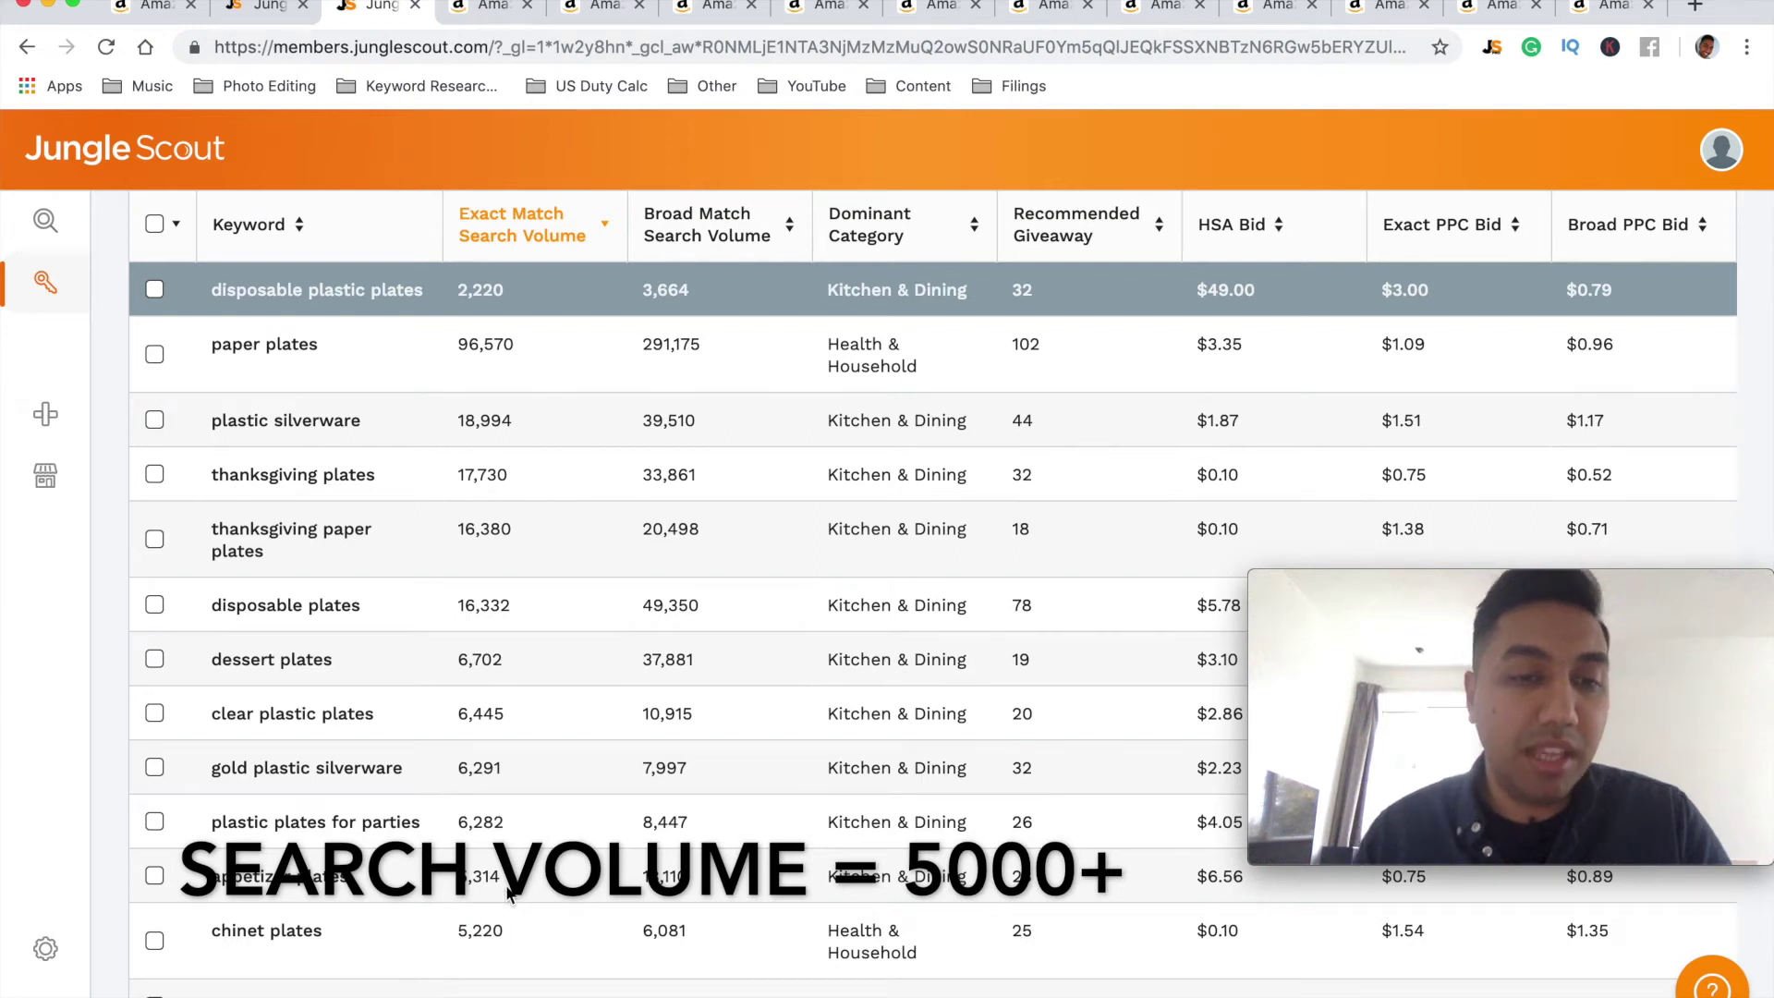
Step: Highlight the keywords above 5,000 searches, then open 'paper plates' as an Amazon search
drag(518, 938, 227, 331)
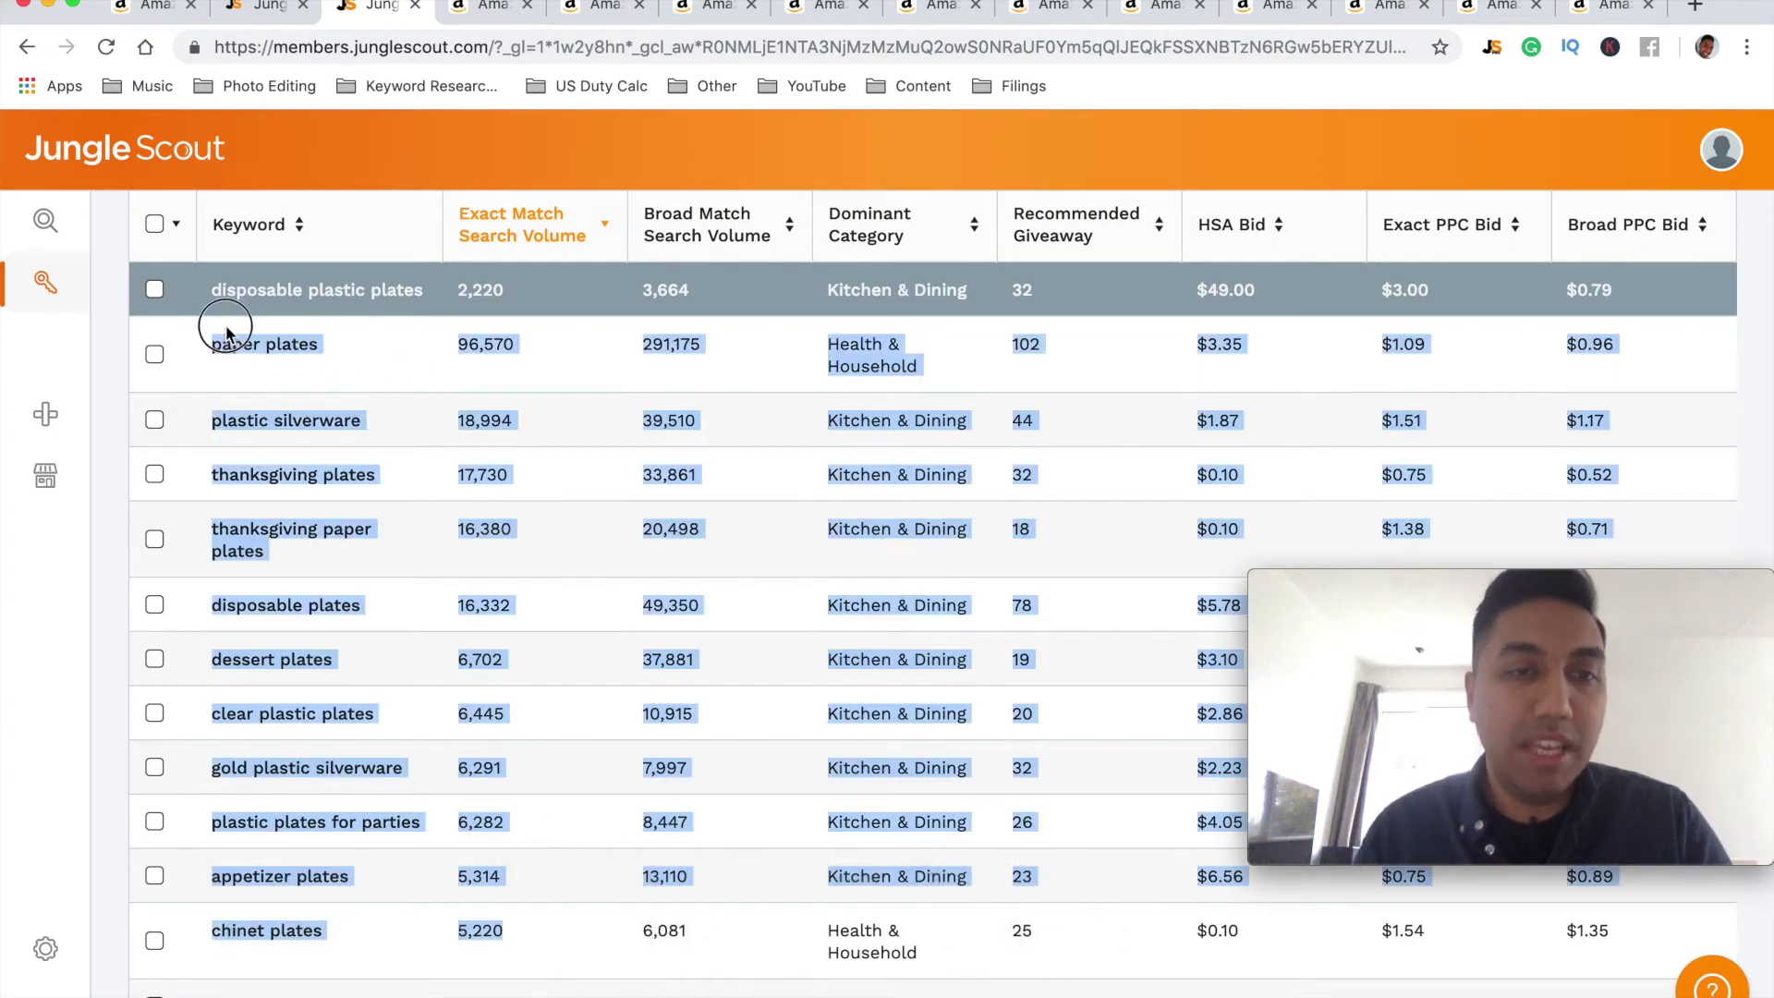
click(550, 393)
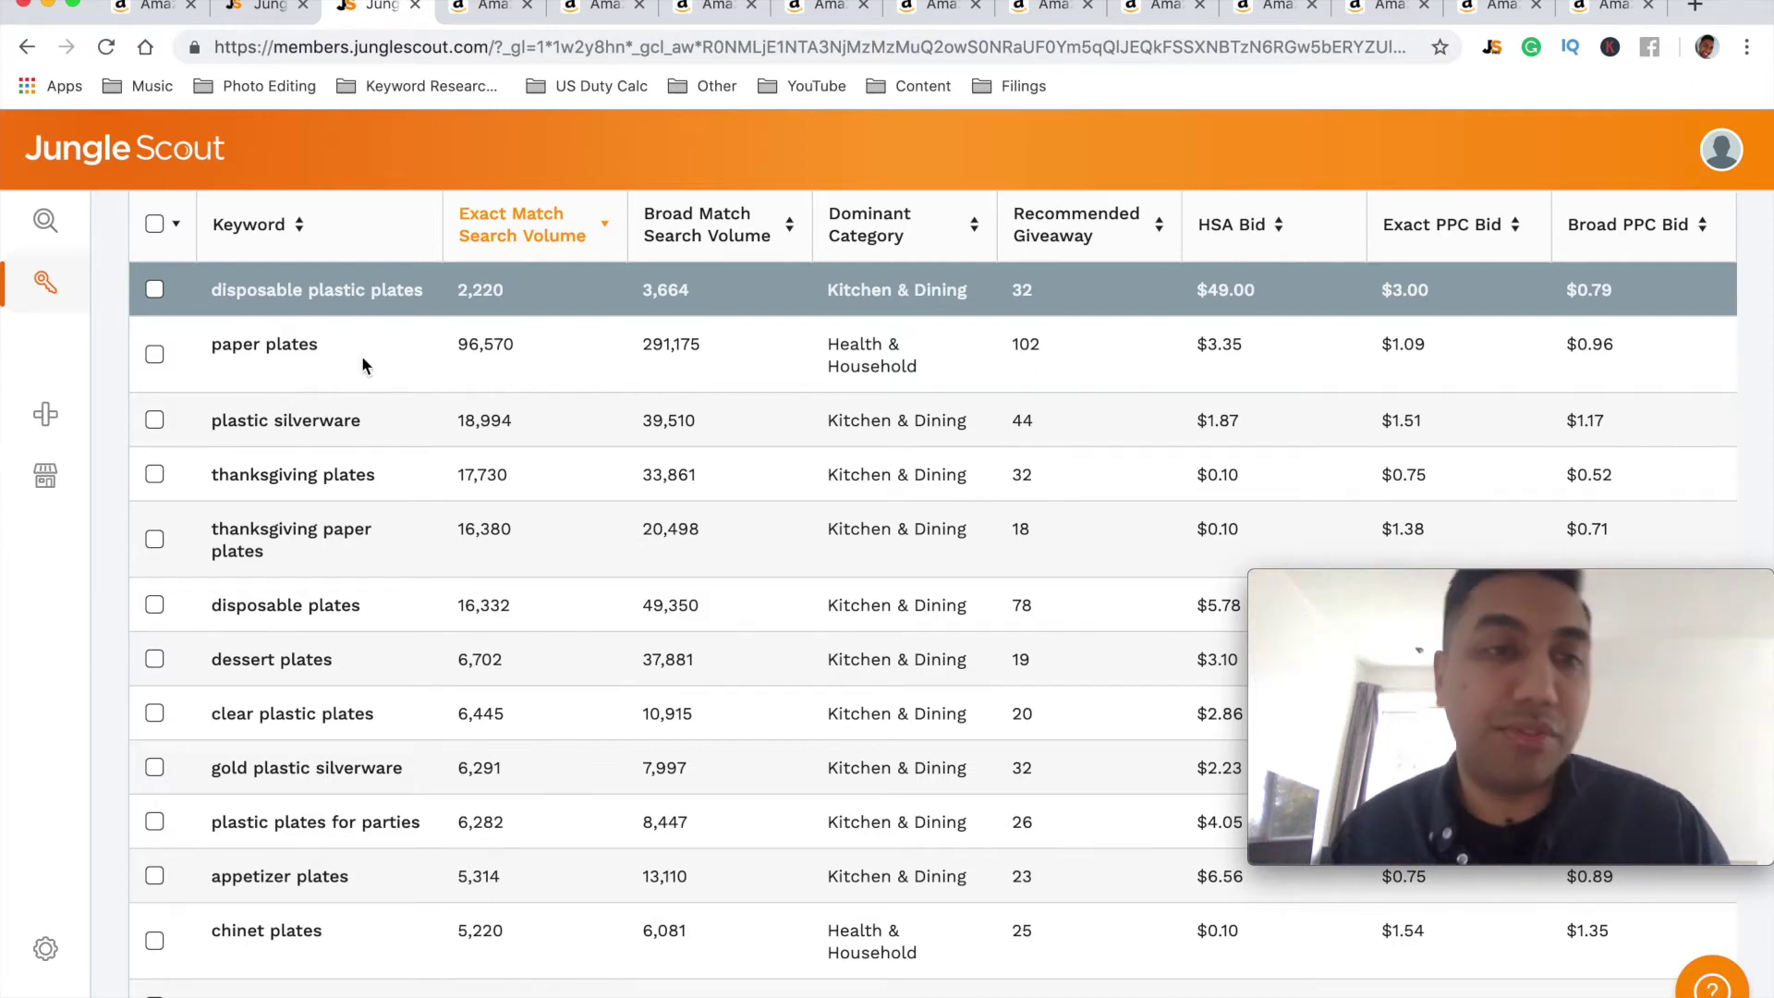
click(302, 347)
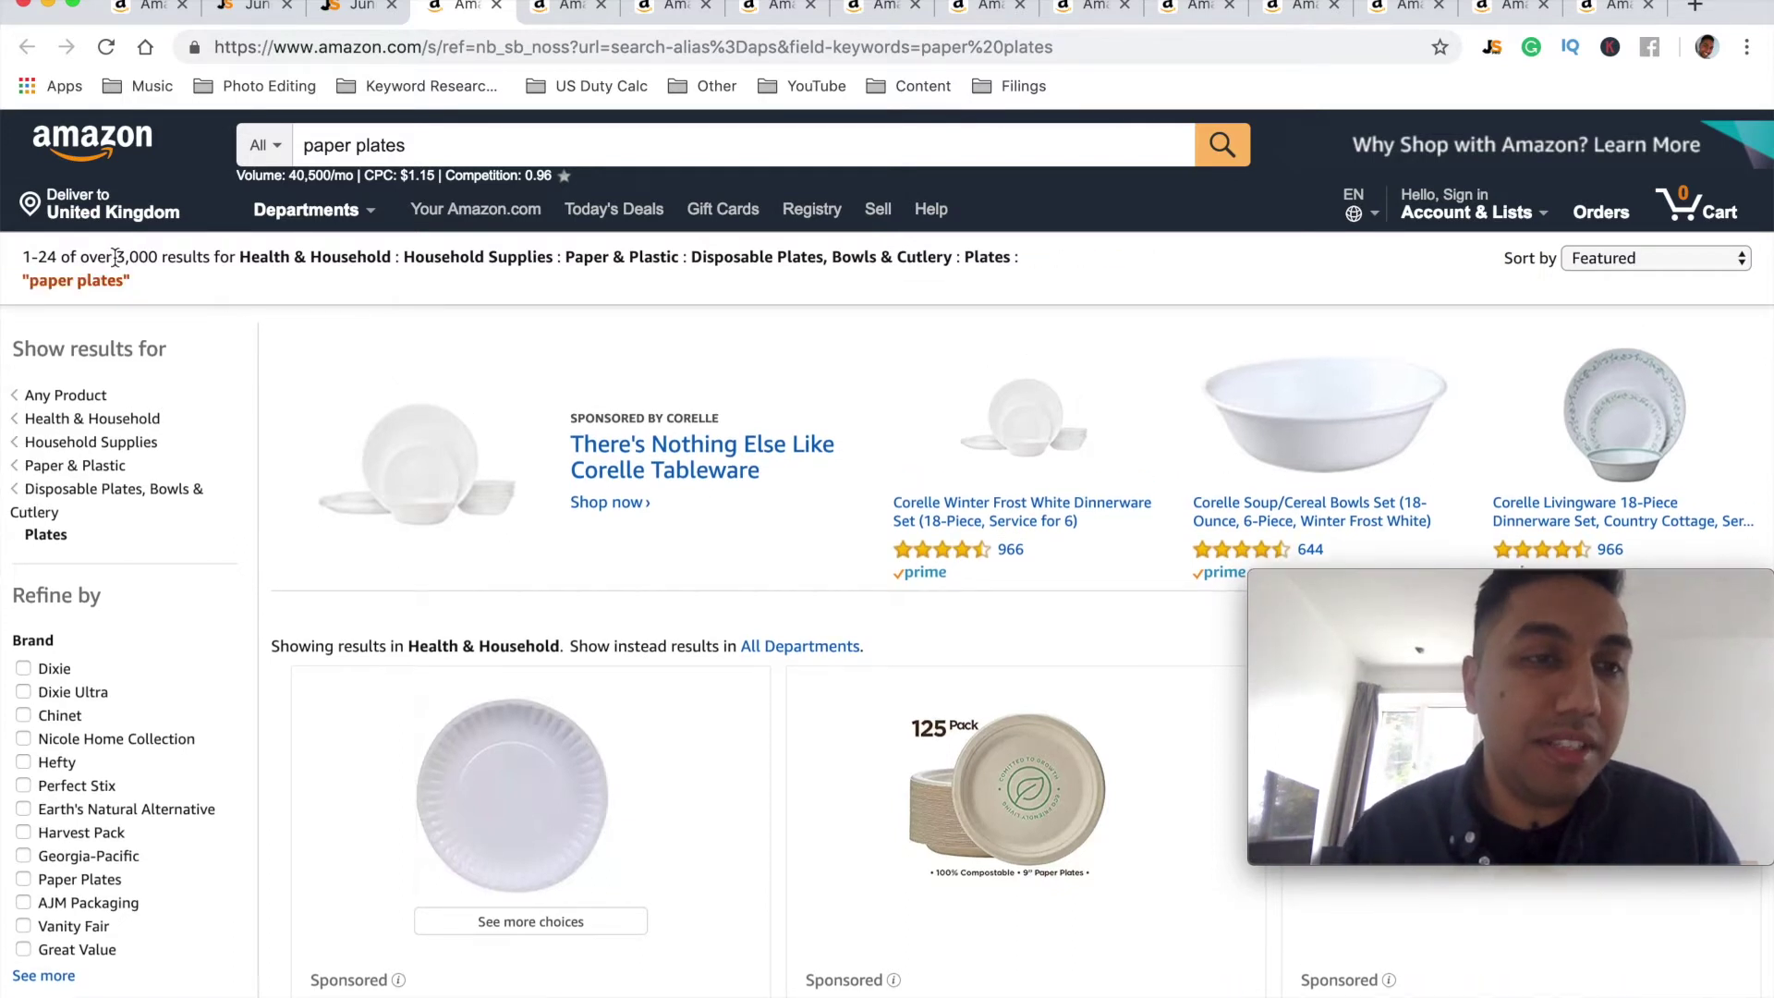
Step: Highlight Amazon's over-3,000 paper plates result count, then go back to the keyword table
drag(121, 256, 172, 257)
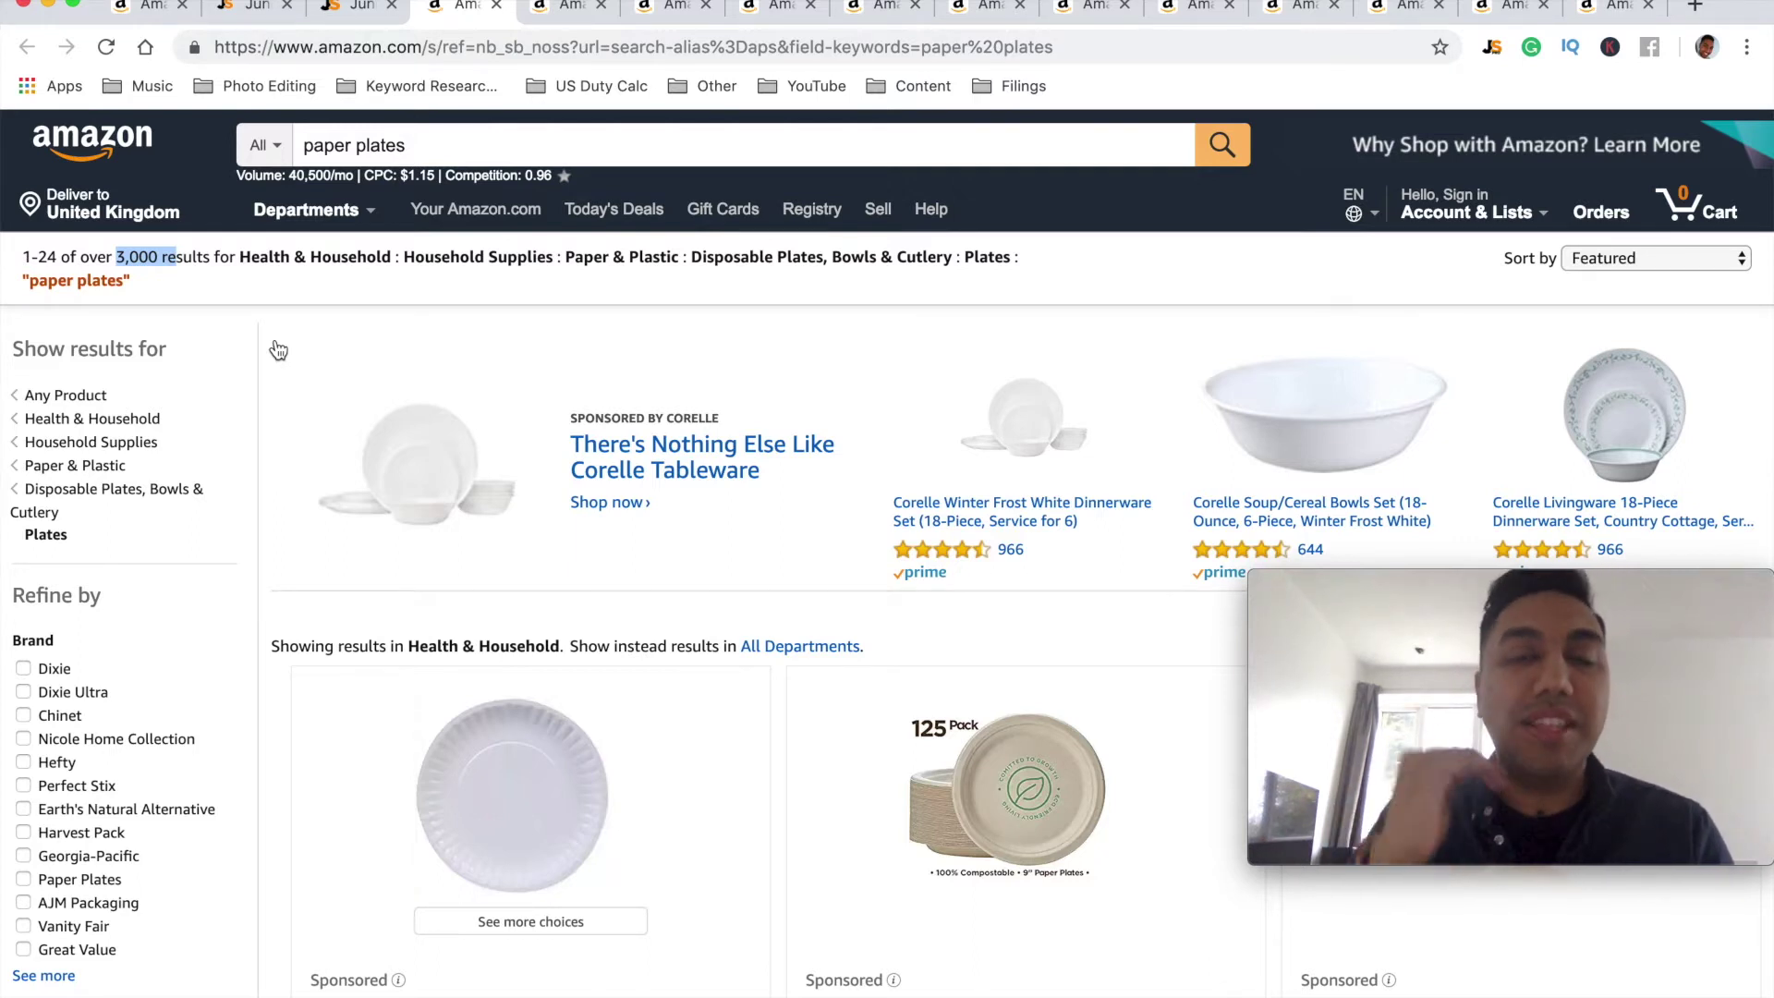
click(356, 7)
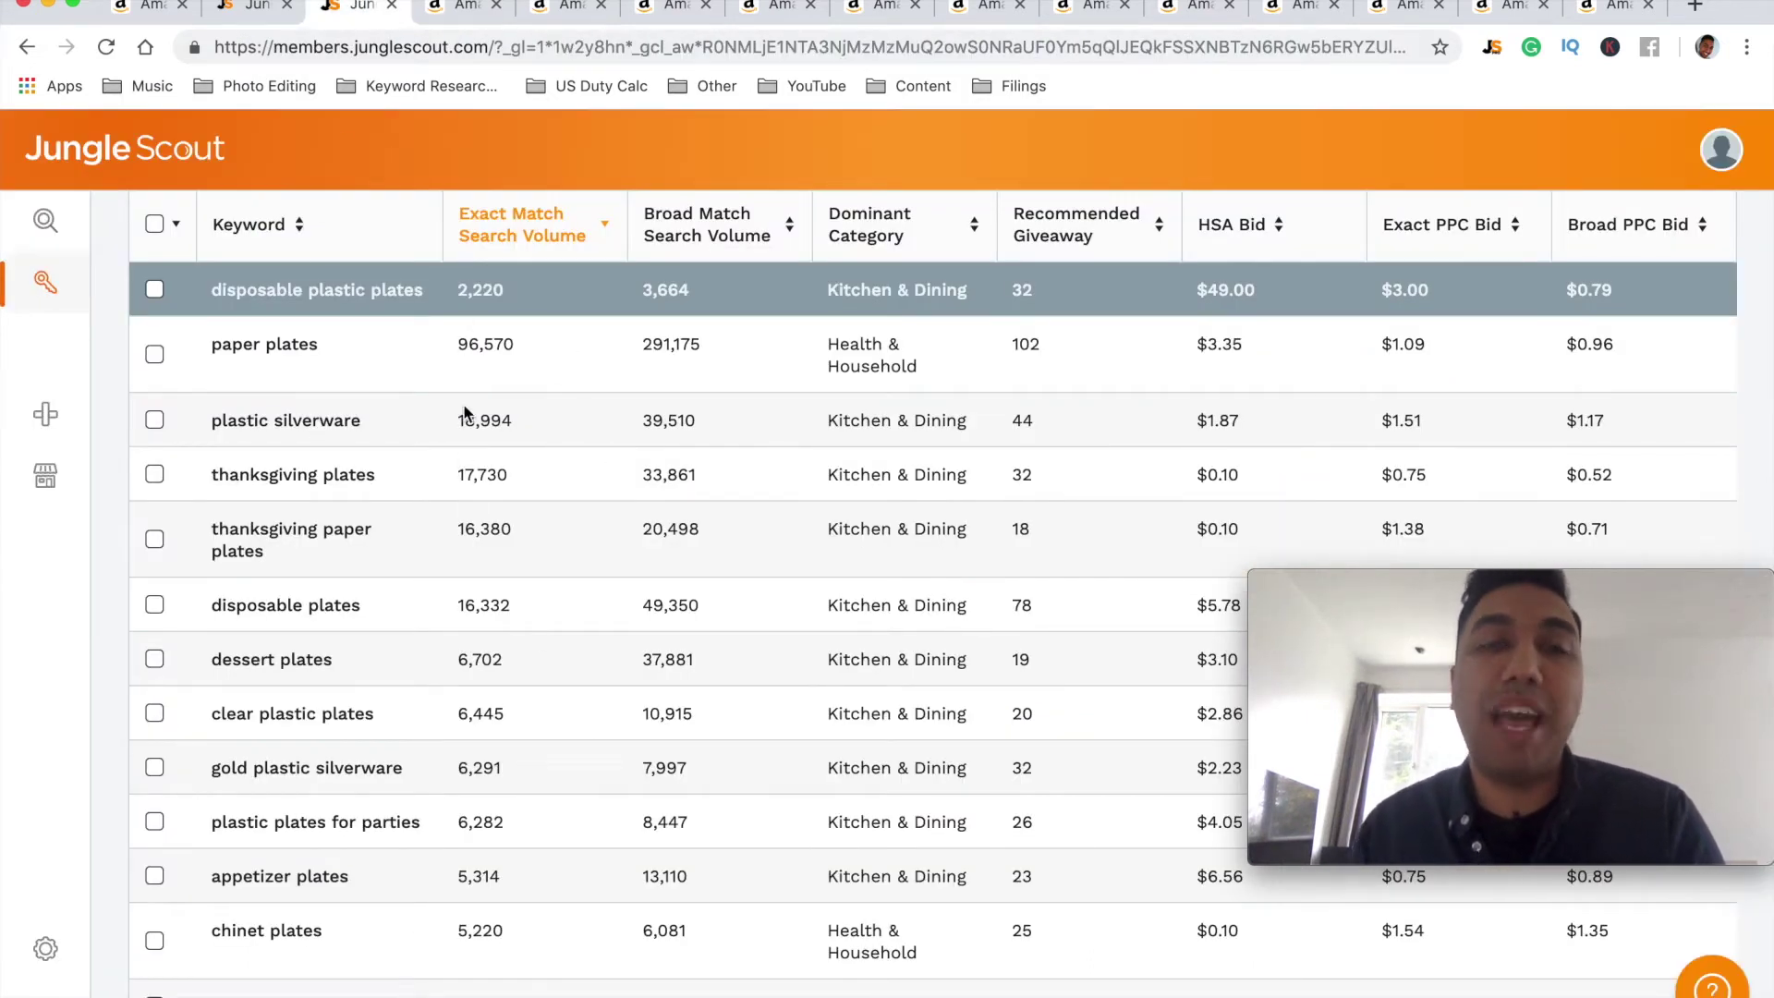
Step: Re-highlight the over-3,000 paper plates result count and scroll through the Amazon results
click(458, 7)
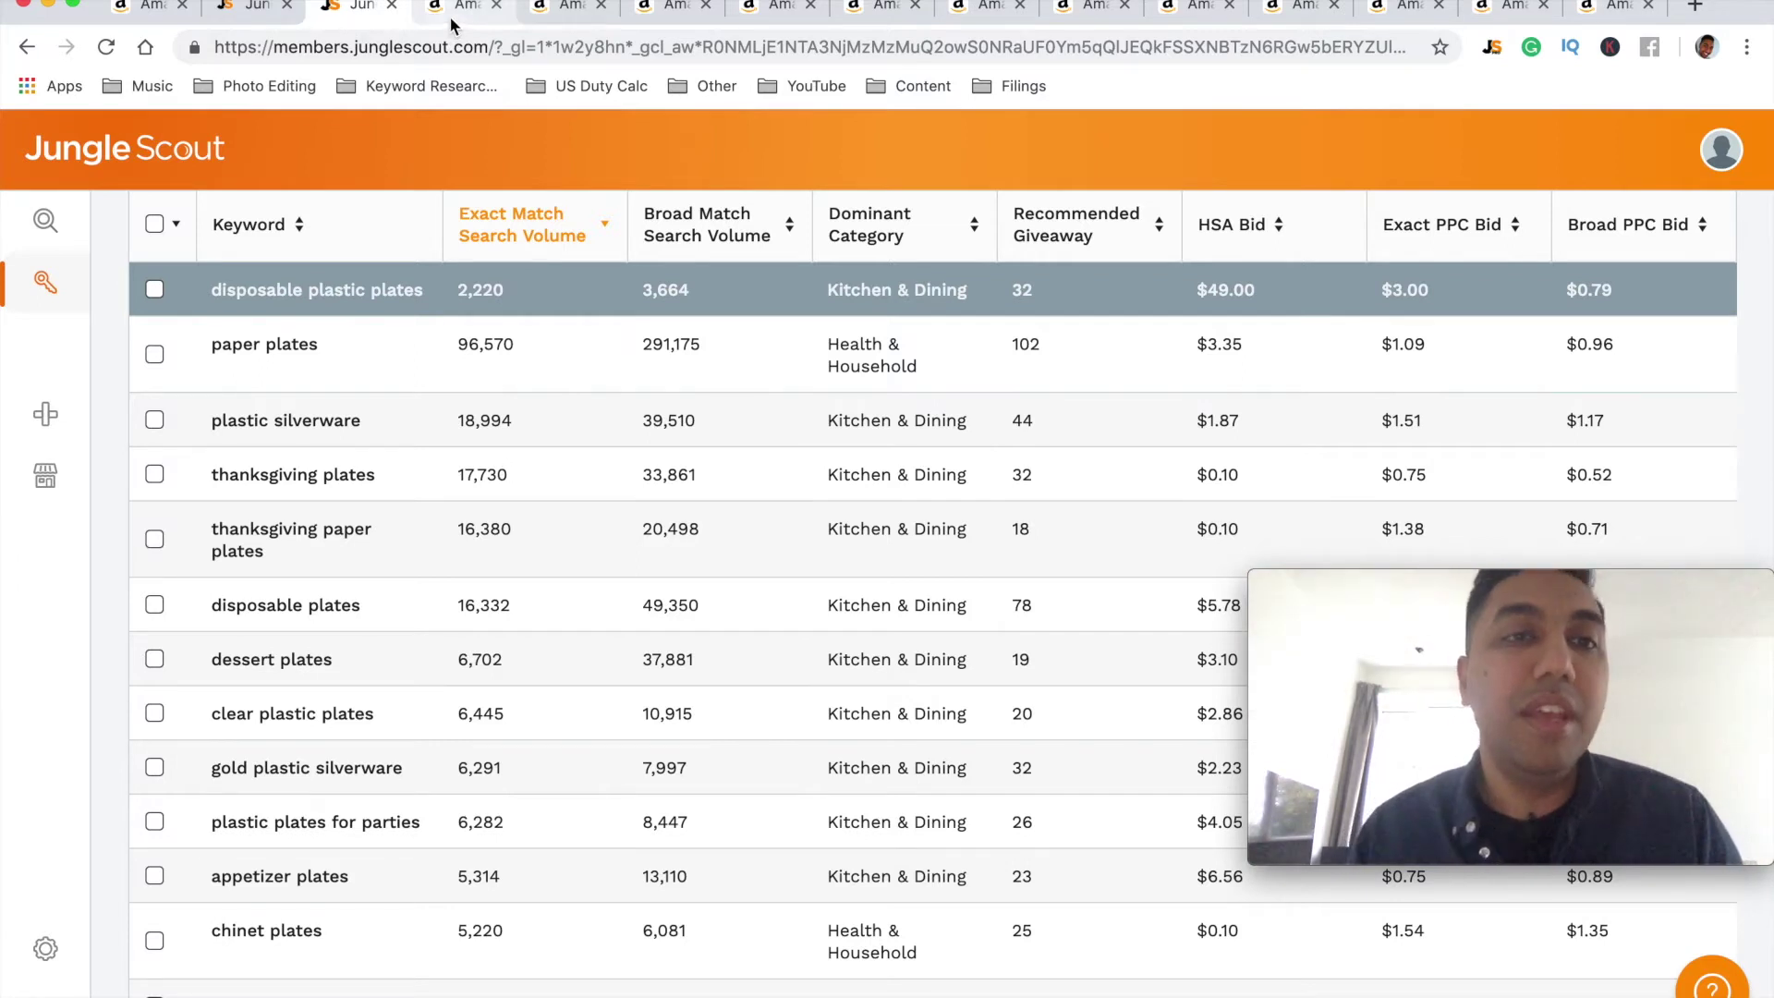
click(148, 264)
drag(115, 257, 165, 251)
scroll(429, 614, down, 7)
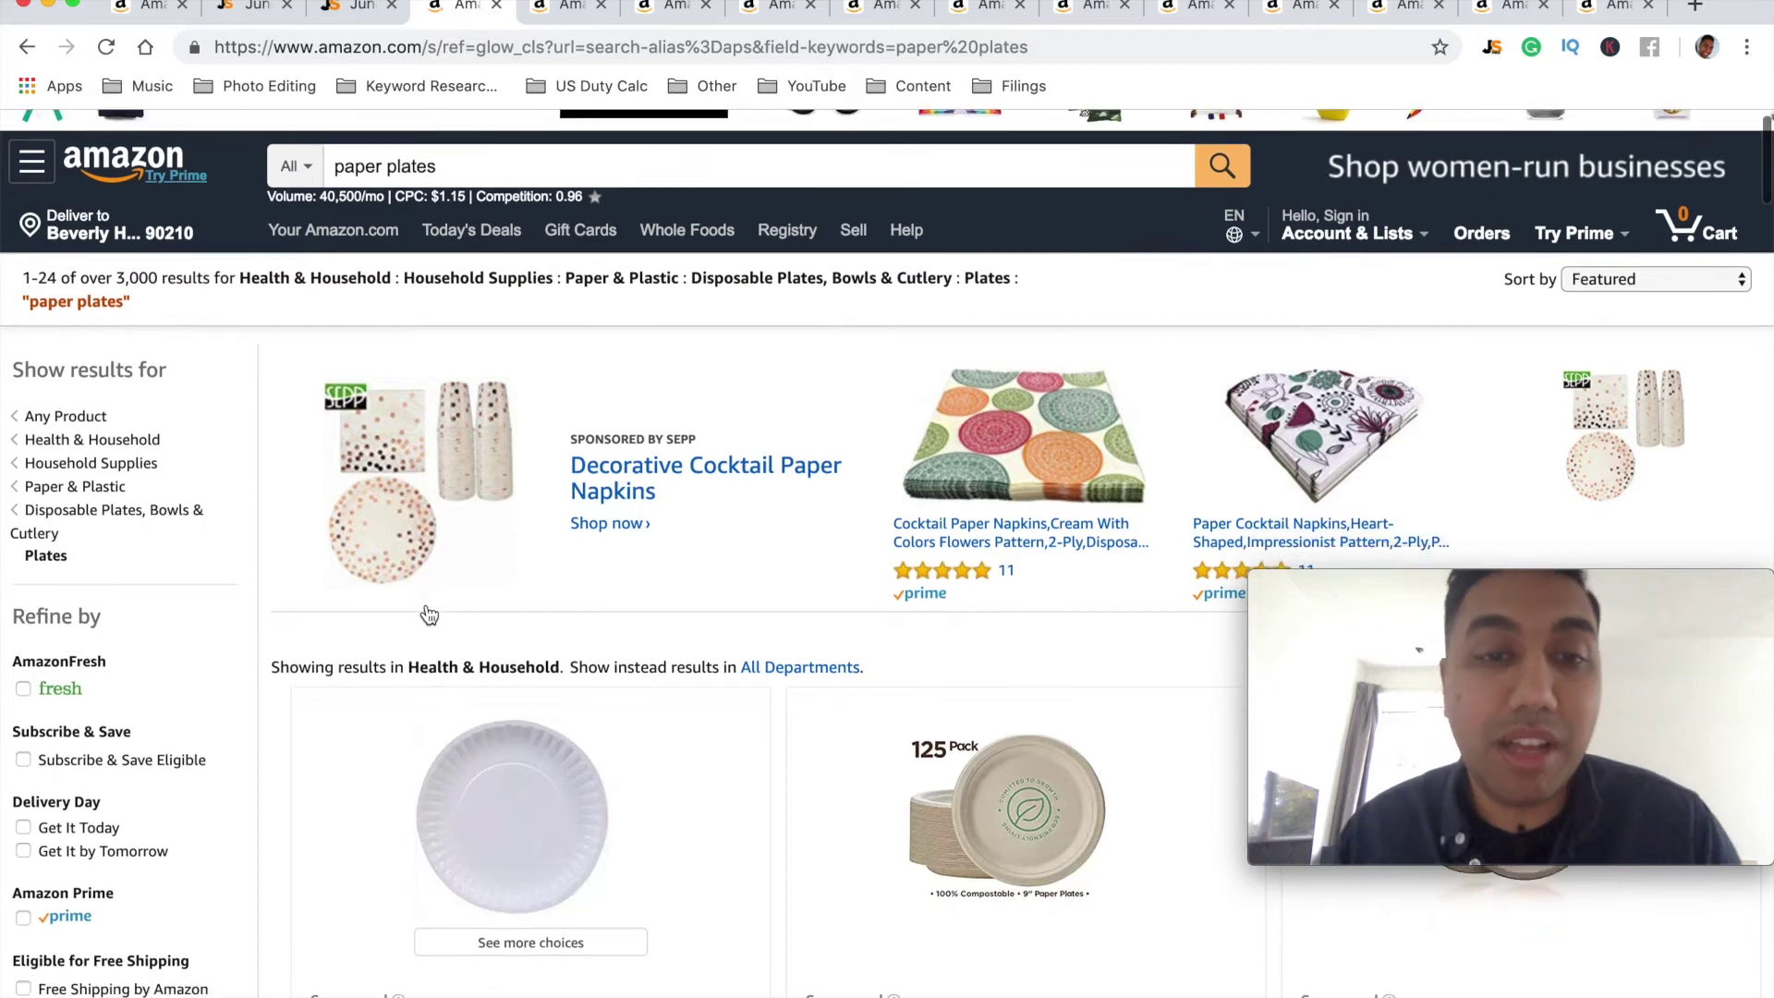
scroll(425, 602, down, 8)
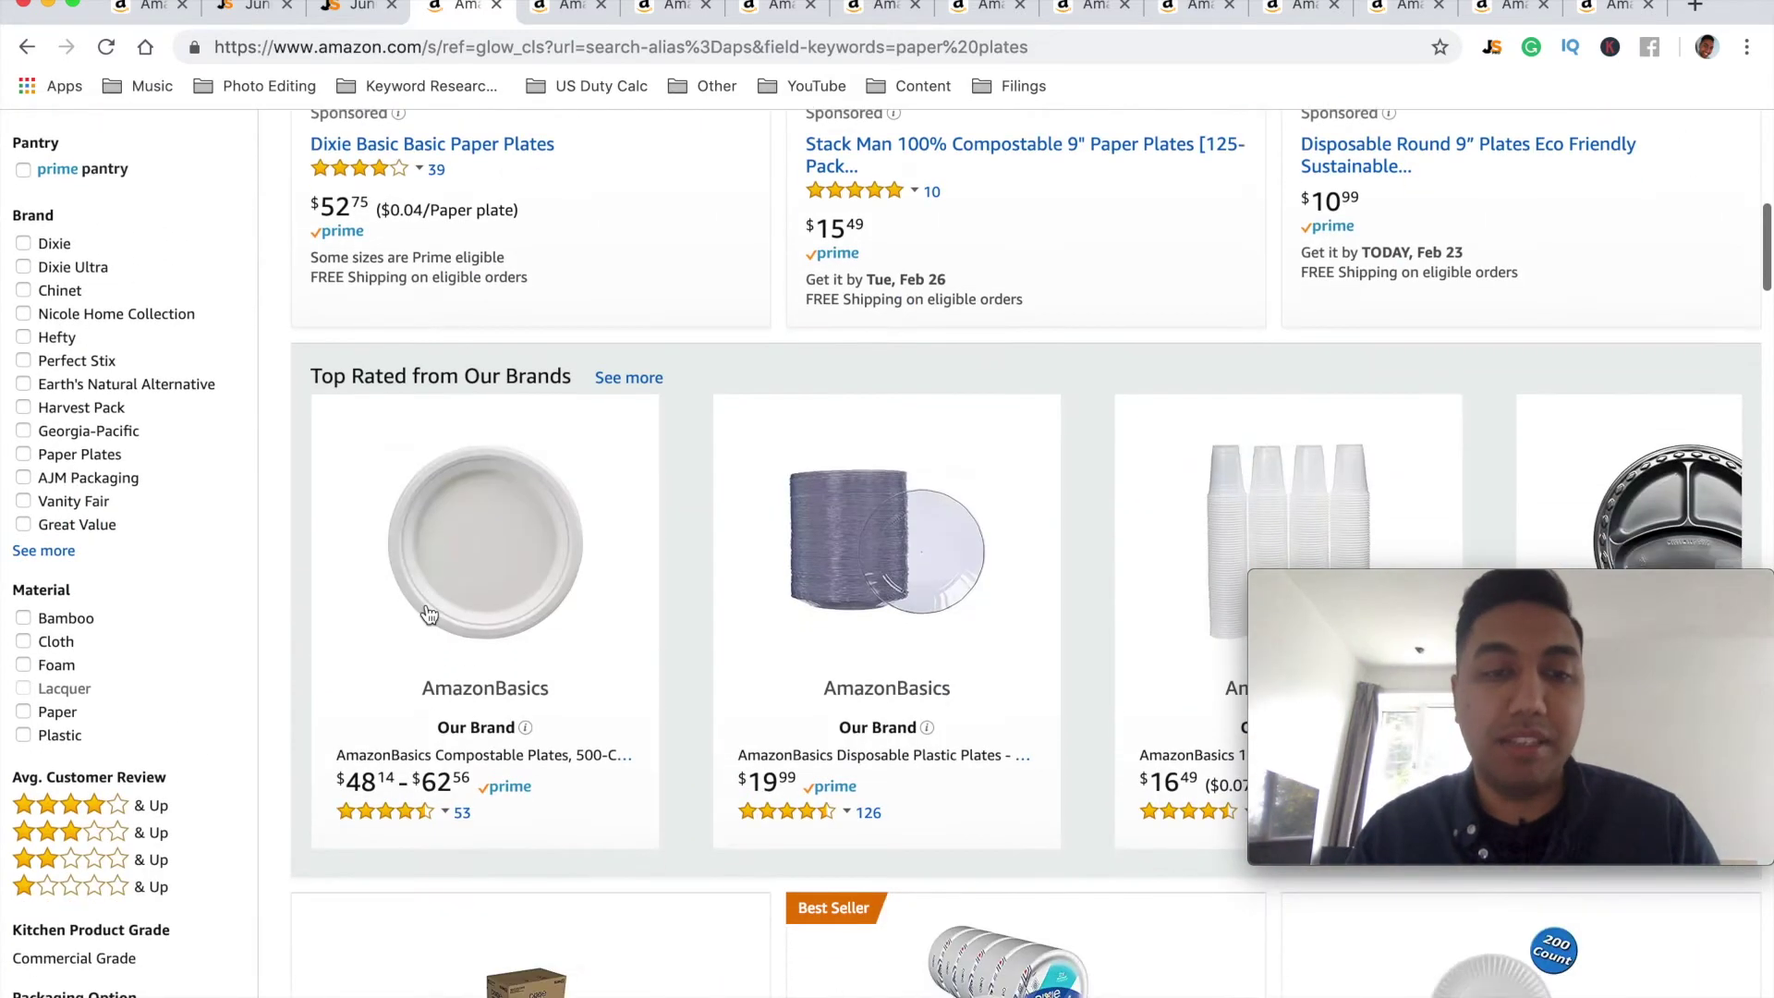
scroll(427, 609, up, 13)
scroll(430, 614, up, 2)
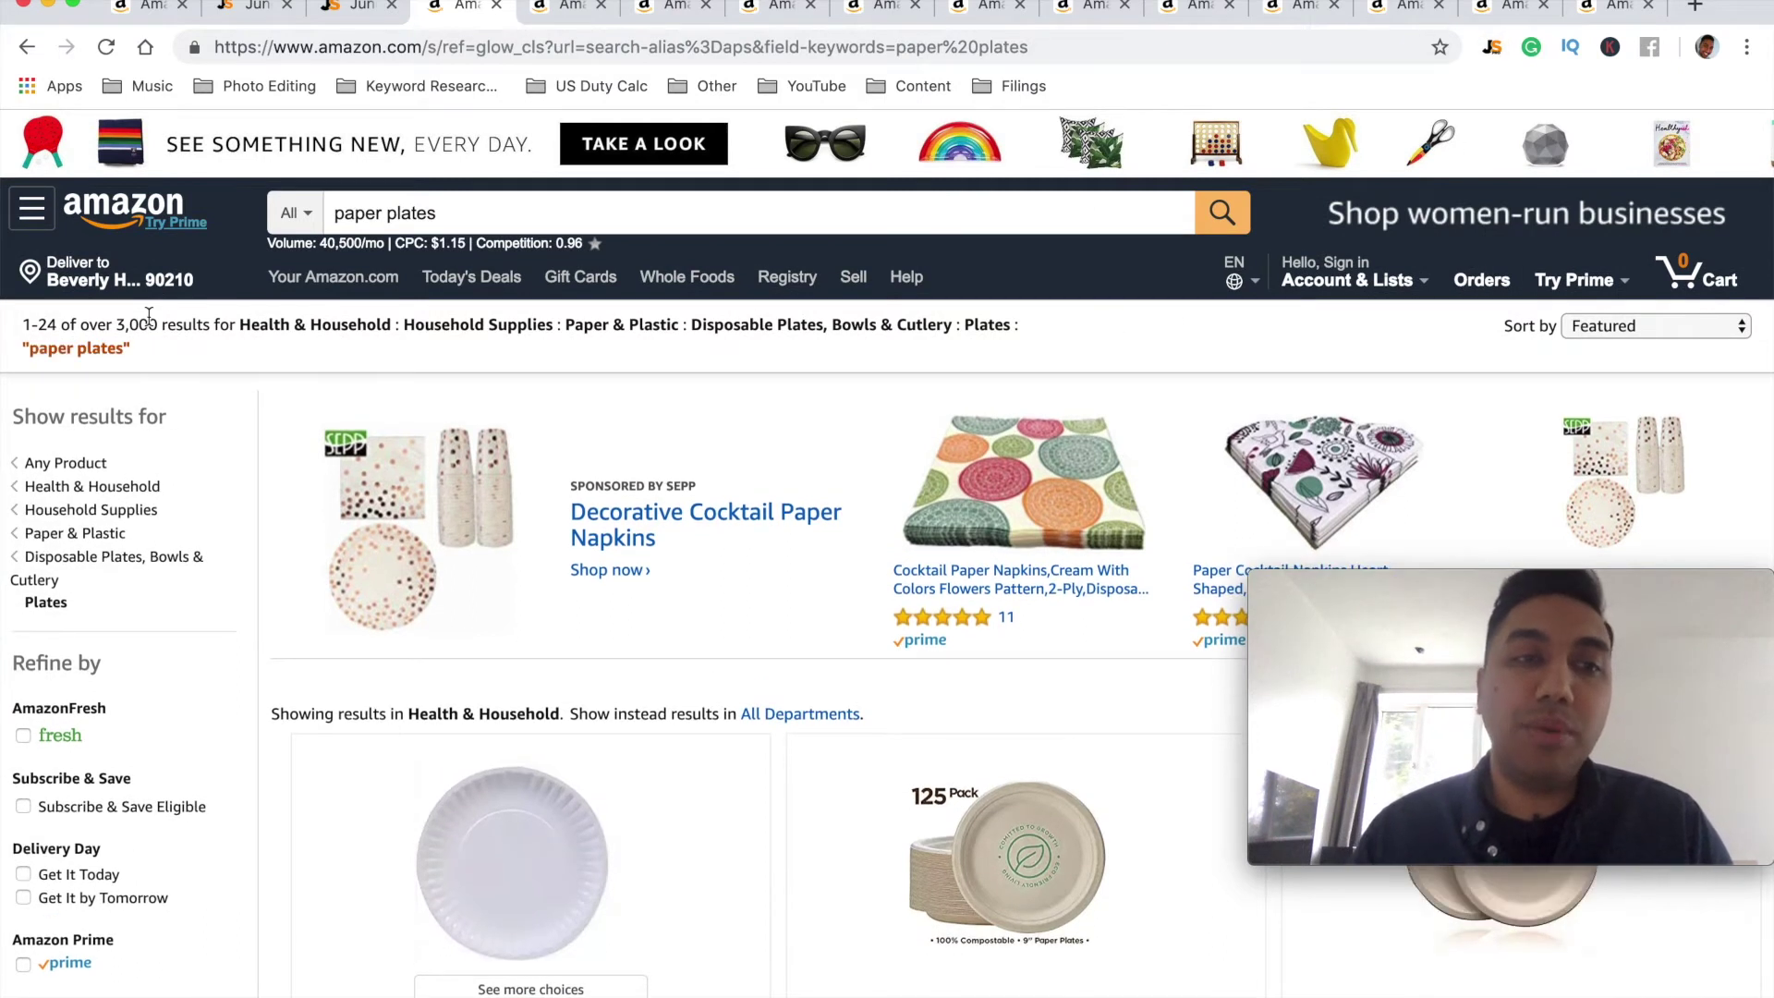
Step: Compare paper plates' 96,570 exact-match volume with its 3,000 Amazon result count
click(360, 7)
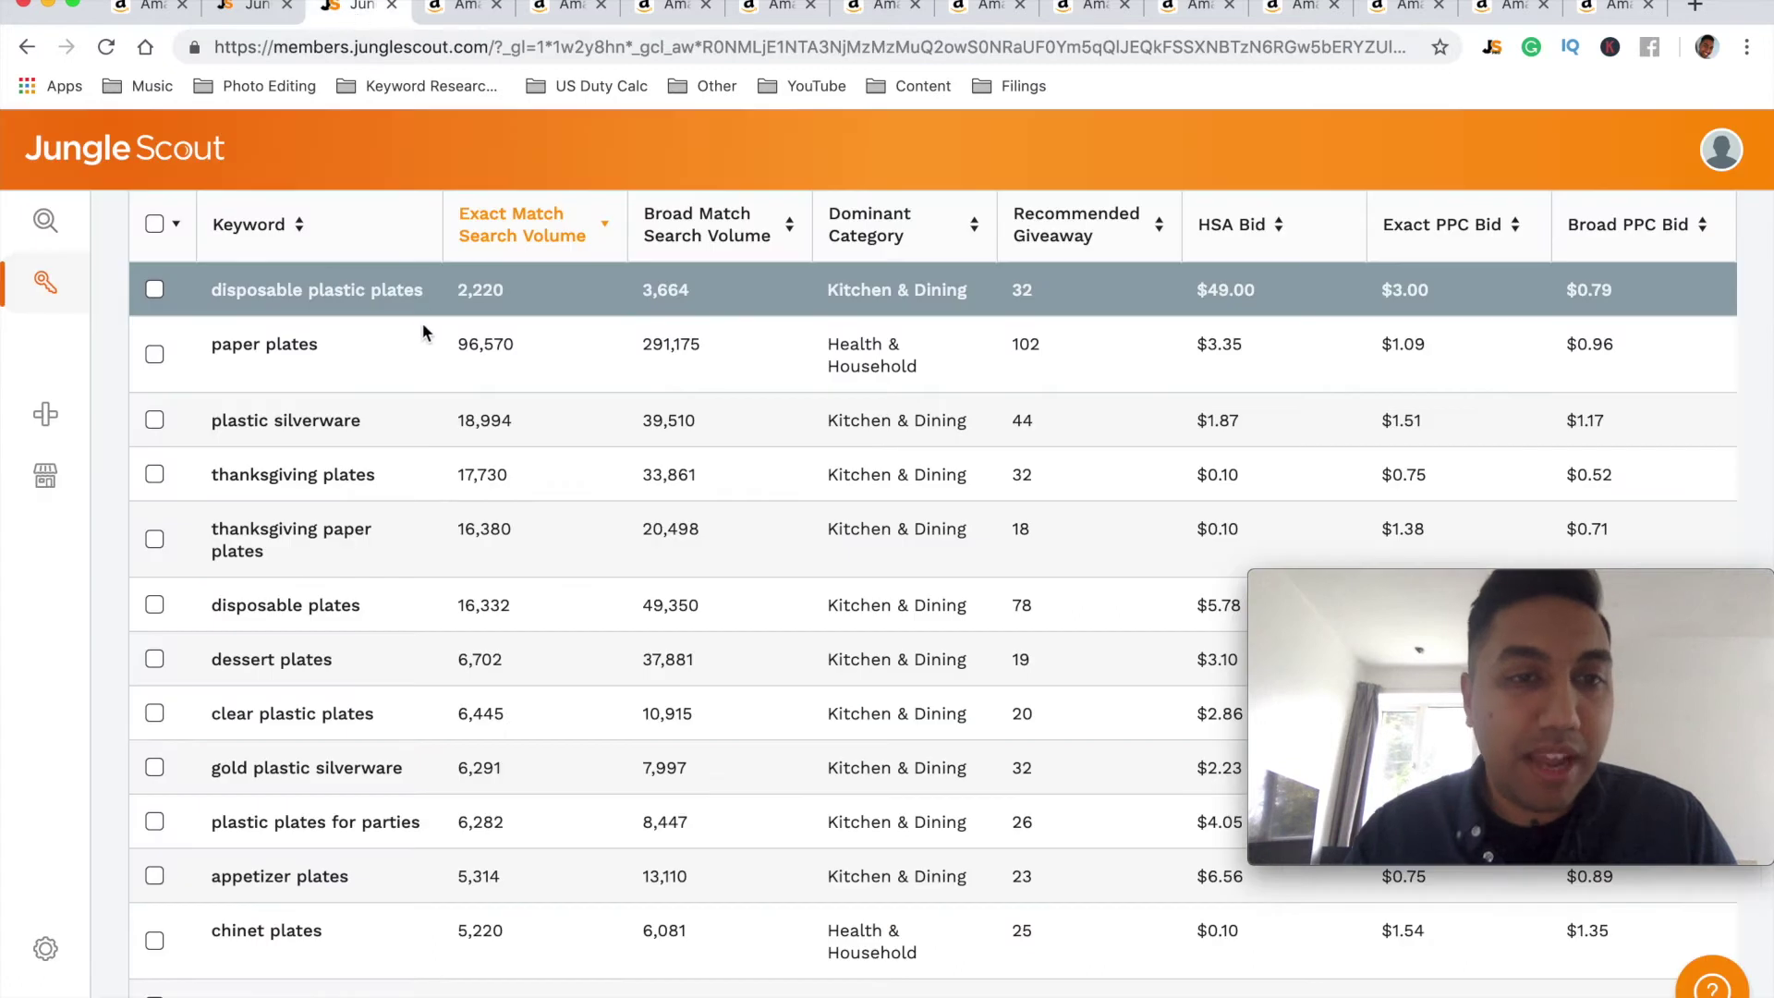
drag(458, 343, 516, 345)
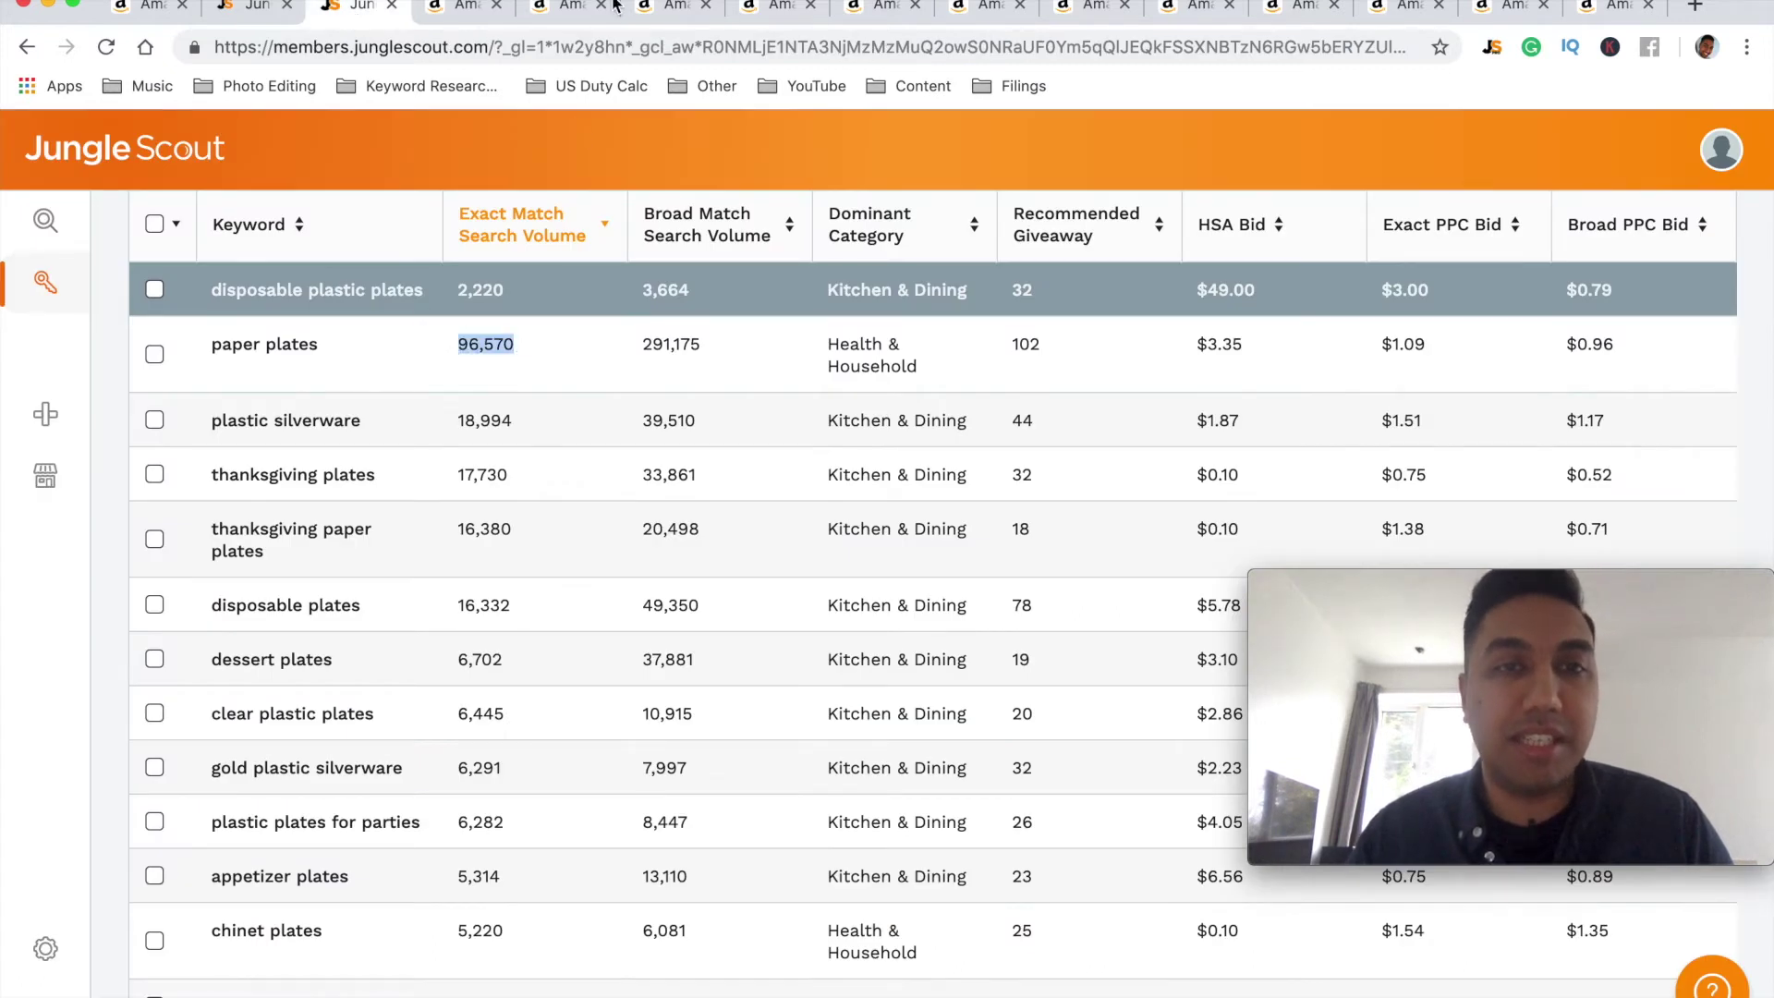
click(471, 7)
drag(115, 324, 182, 318)
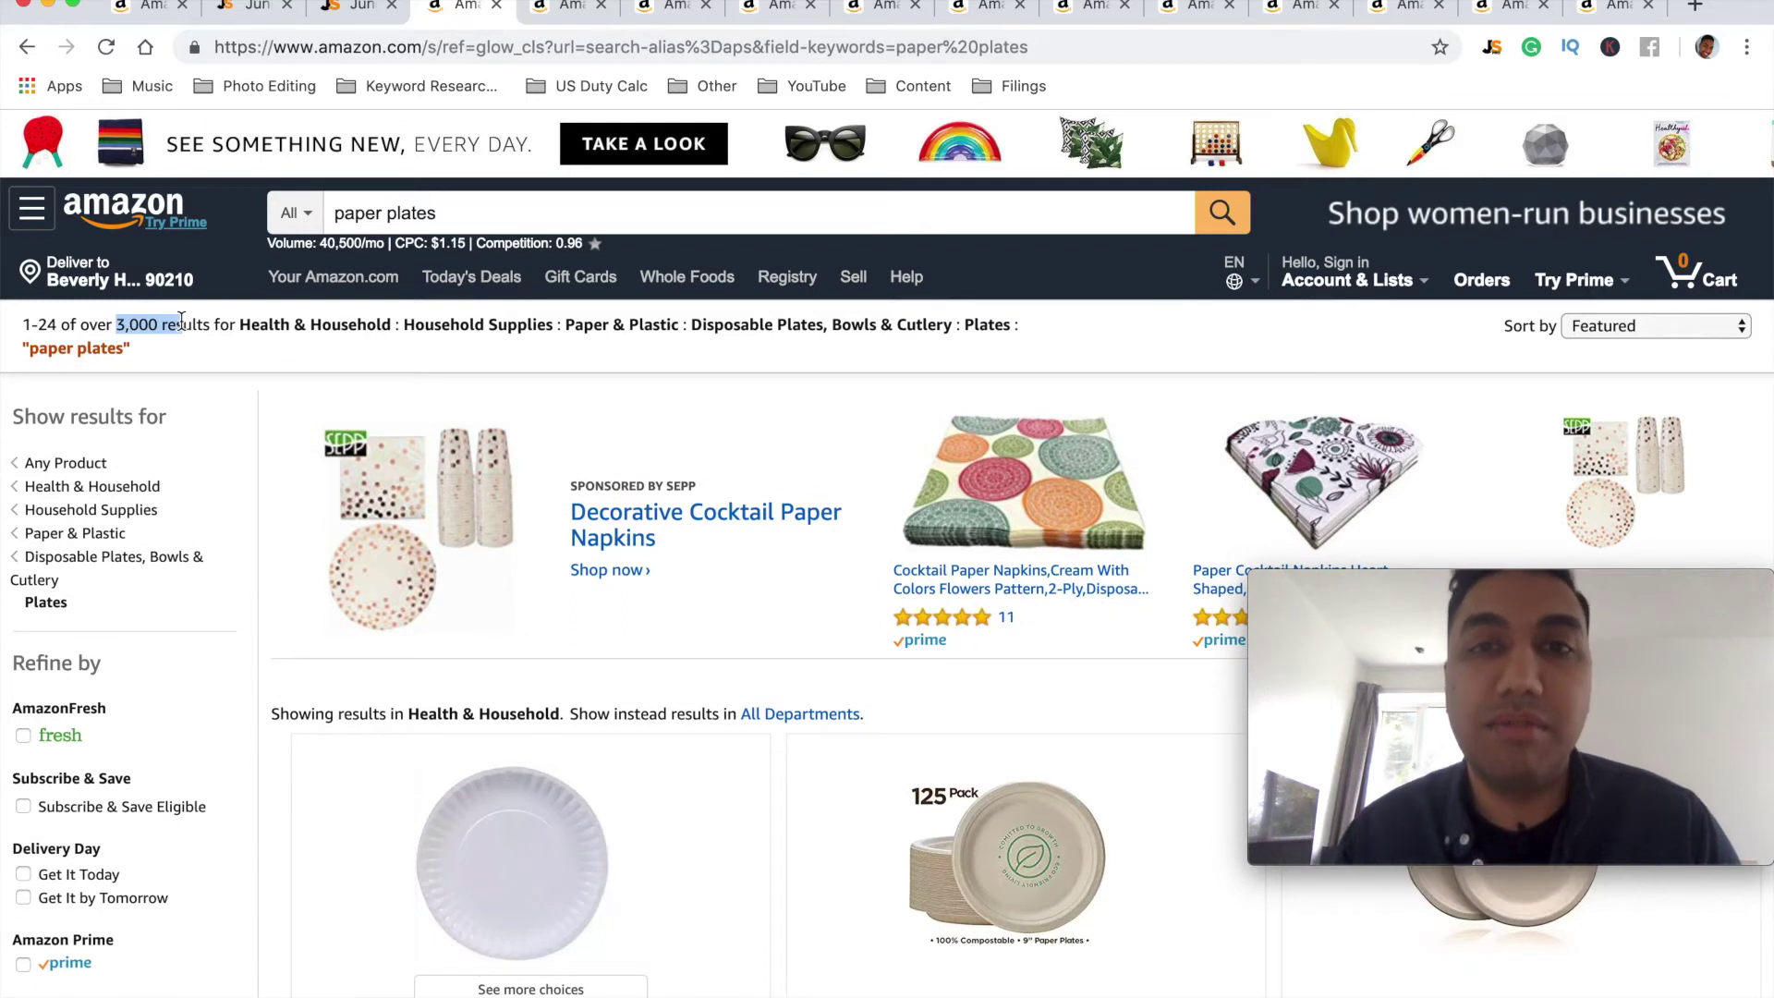
click(351, 11)
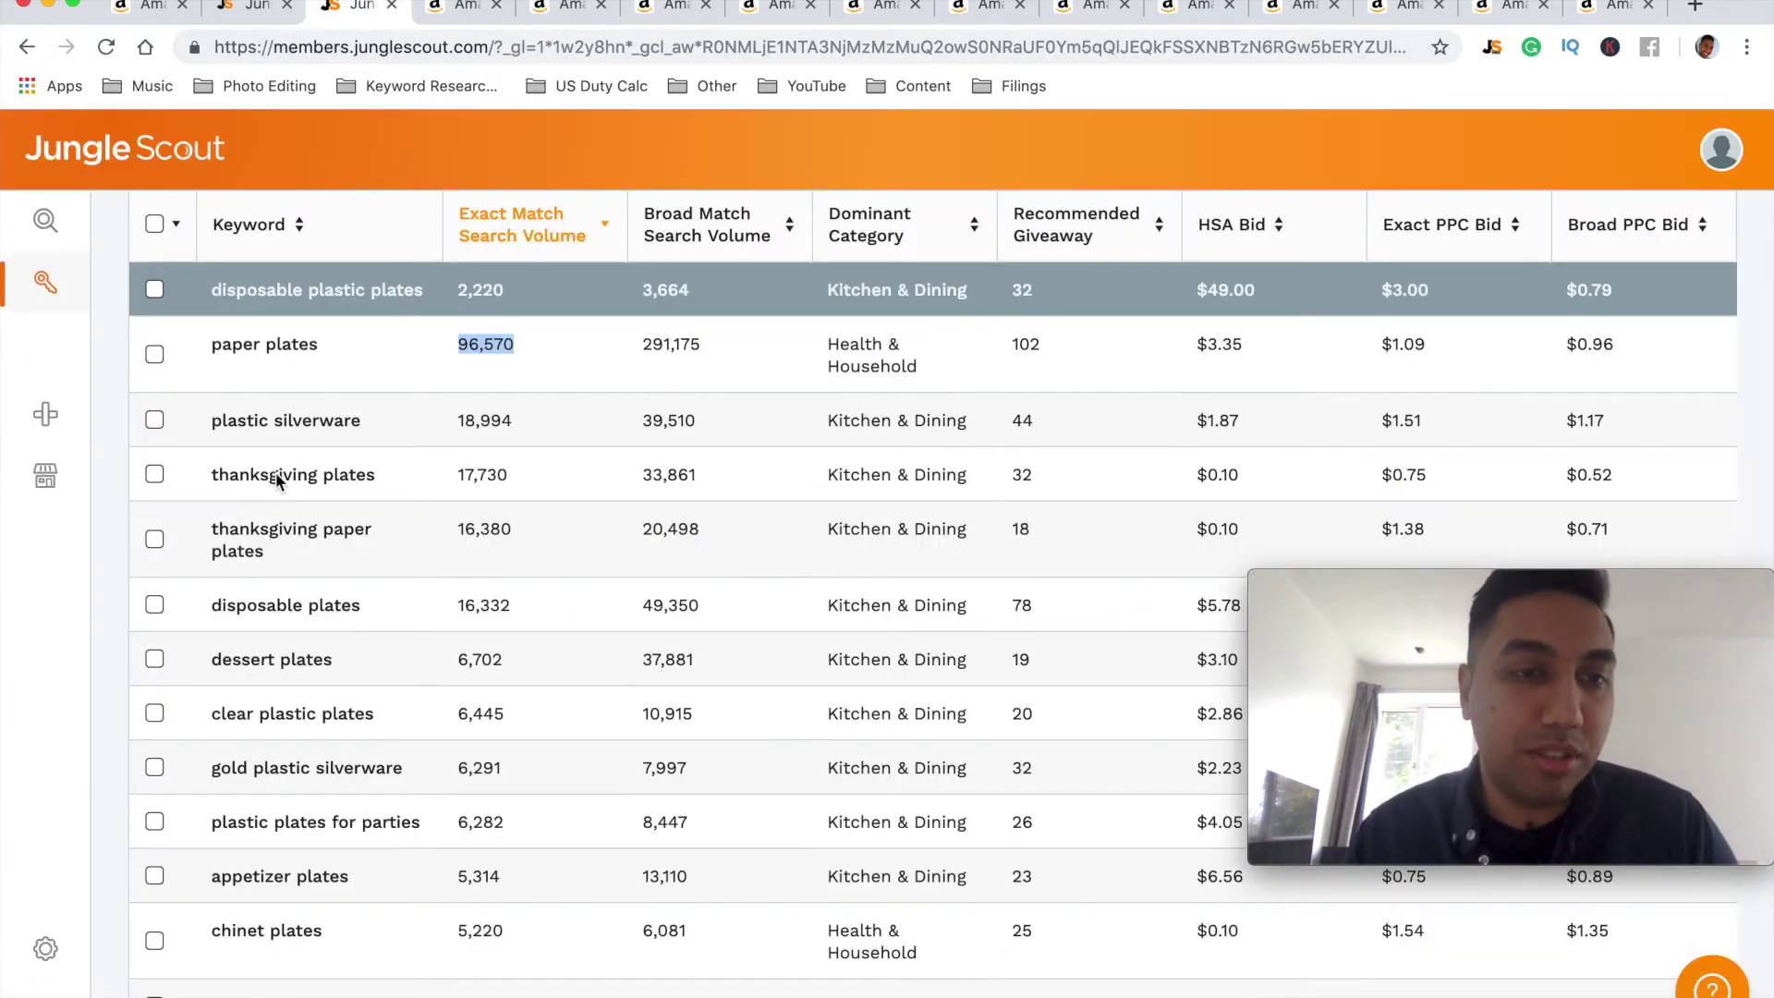
Step: Open 'plastic silverware' on Amazon, mark its result count and compare with the paper plates tab
click(326, 420)
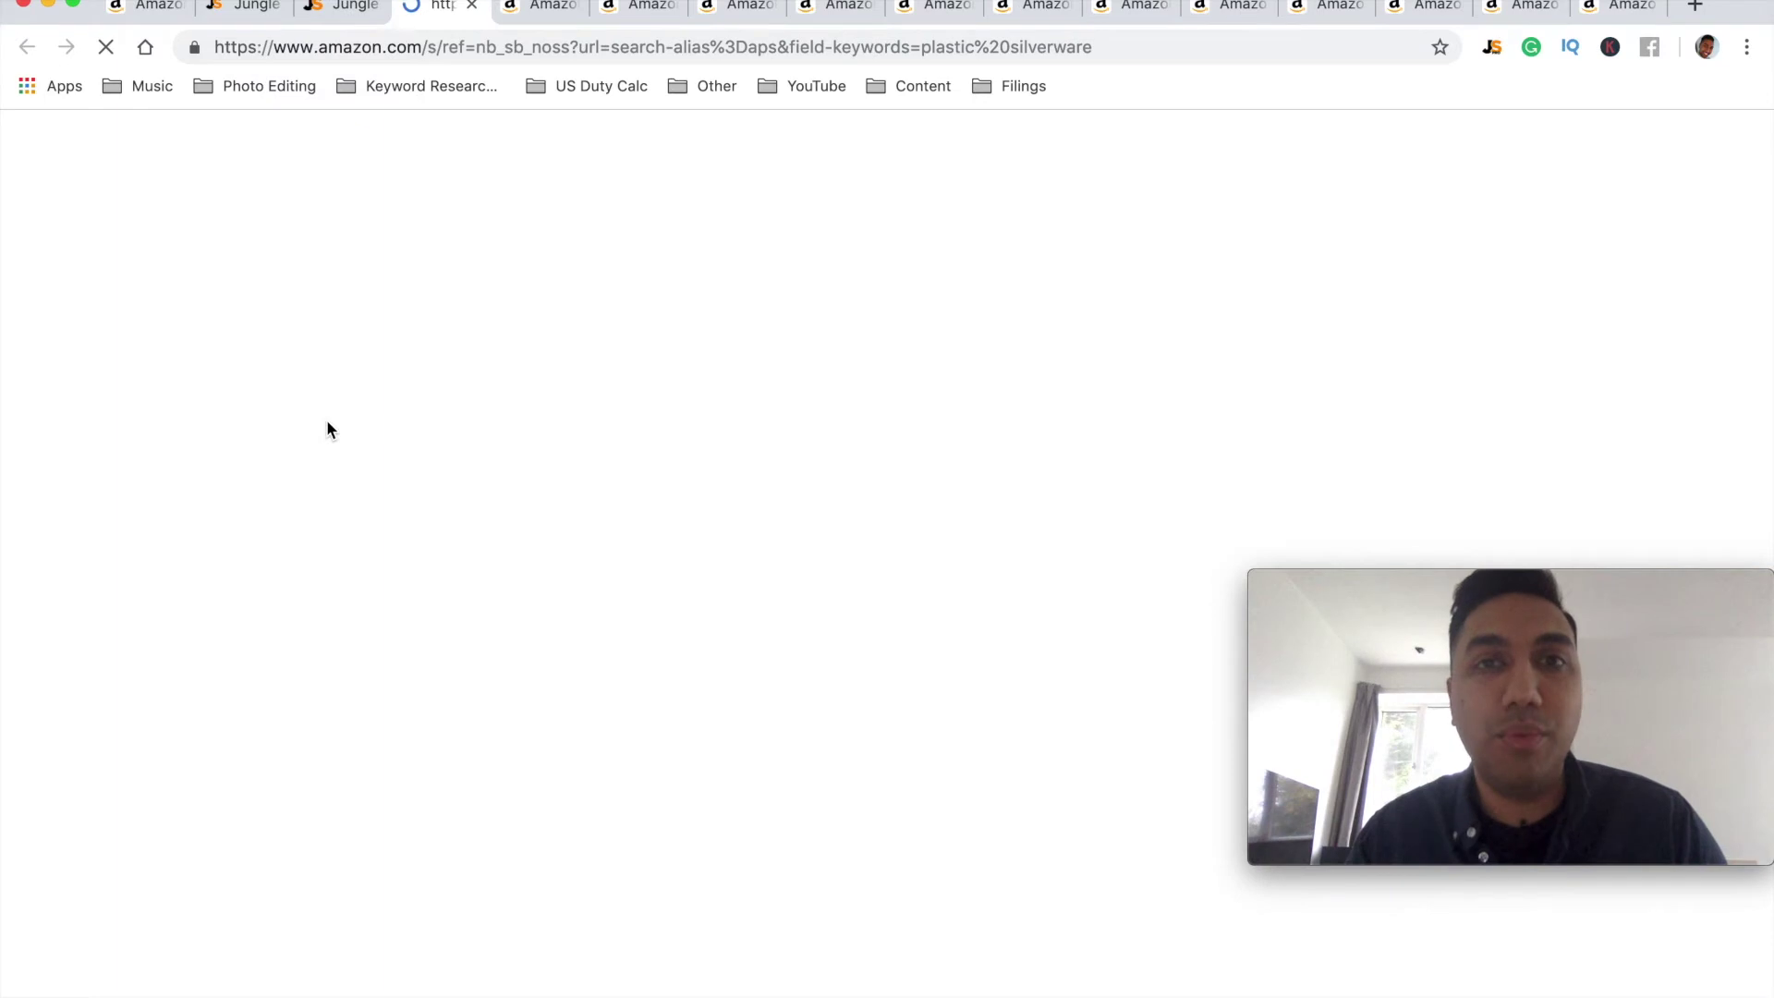
drag(121, 323, 207, 320)
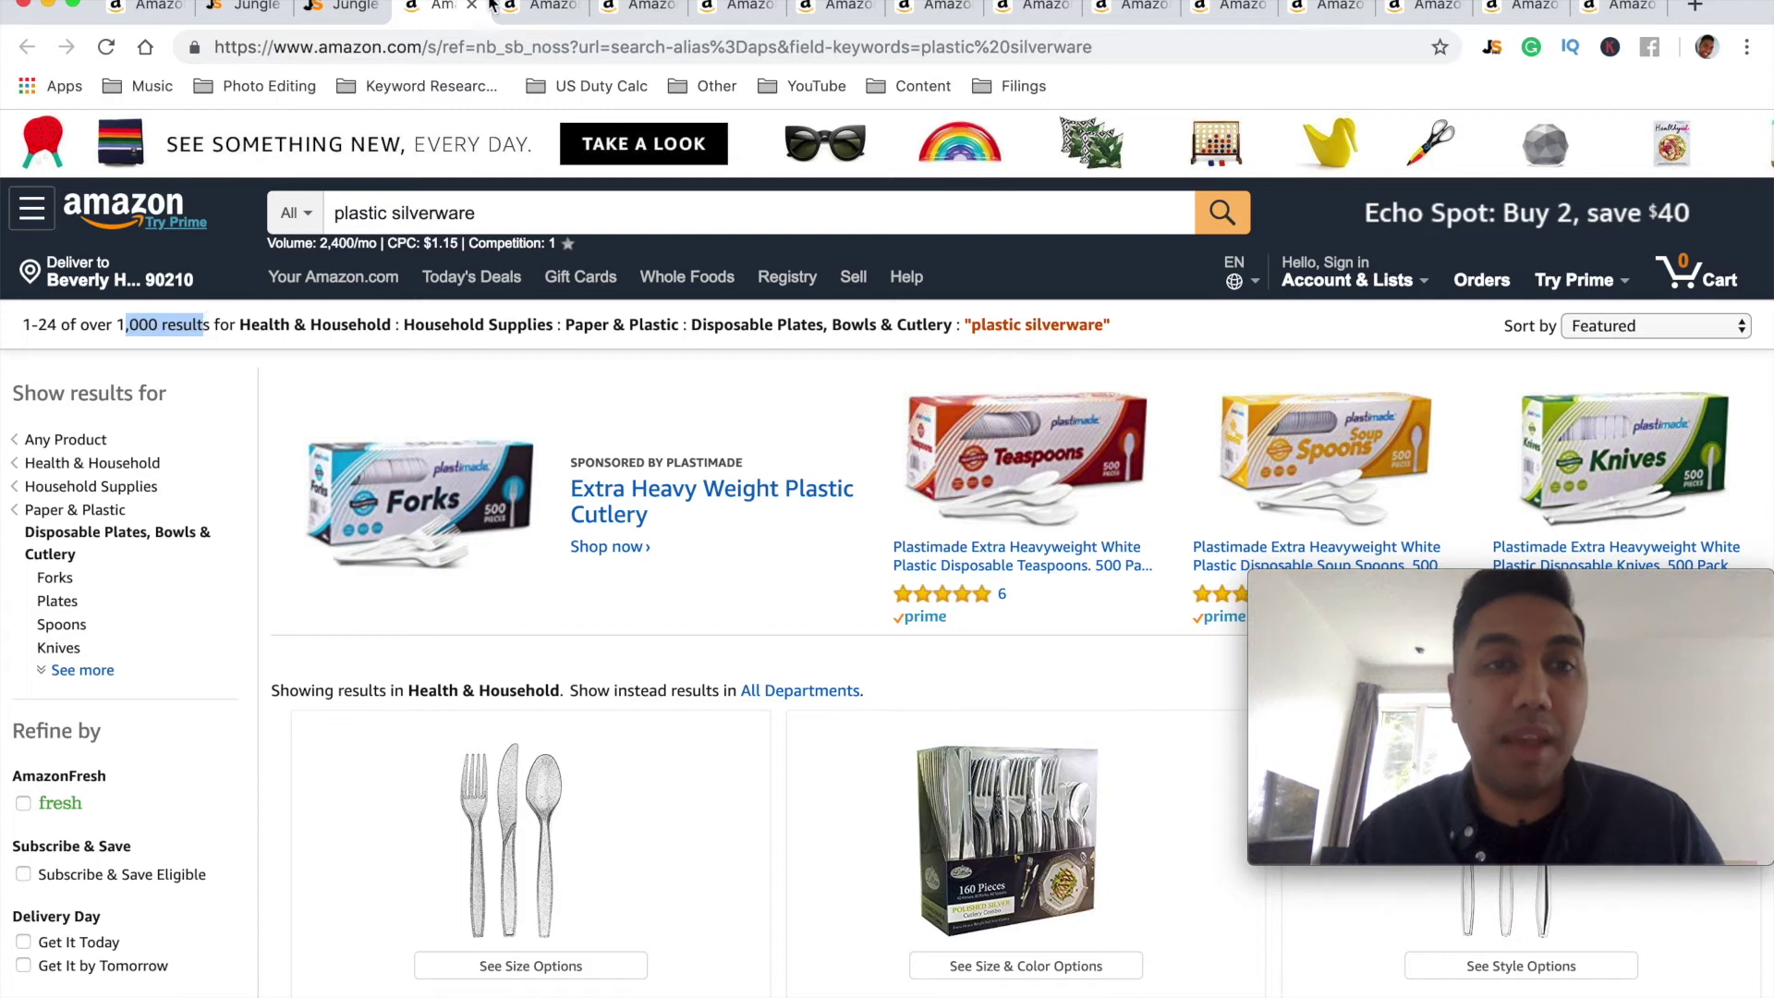
click(517, 7)
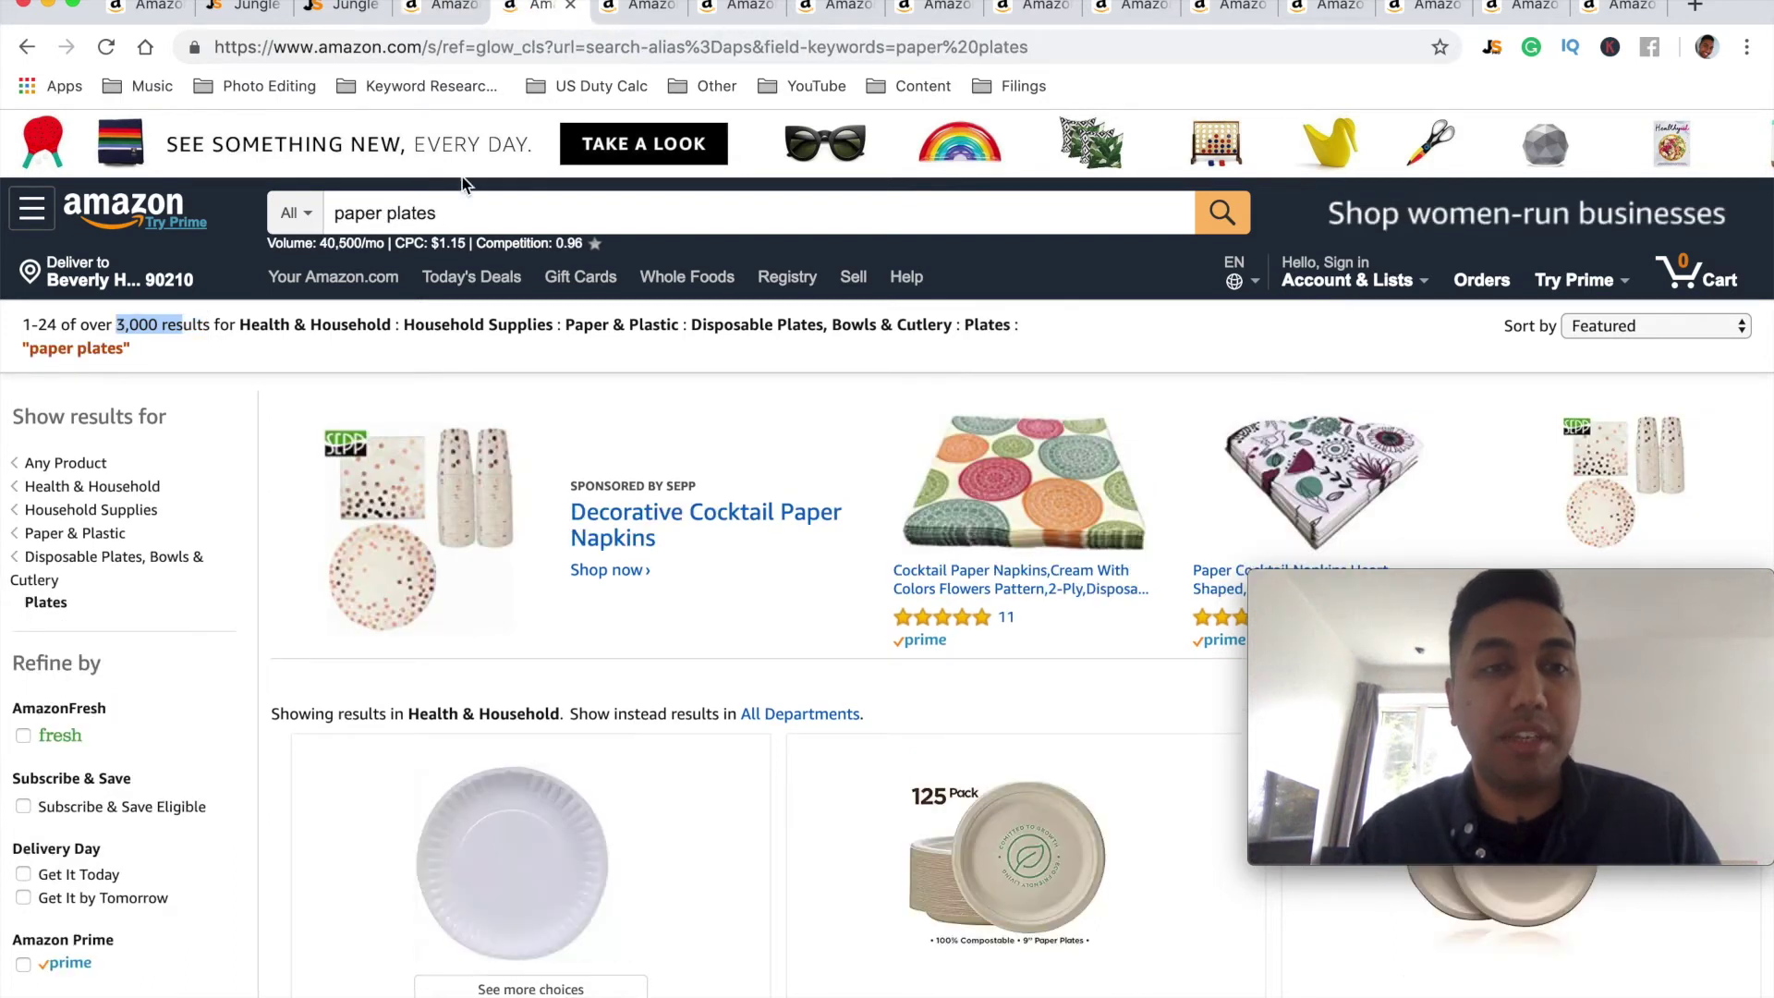
click(445, 10)
click(346, 9)
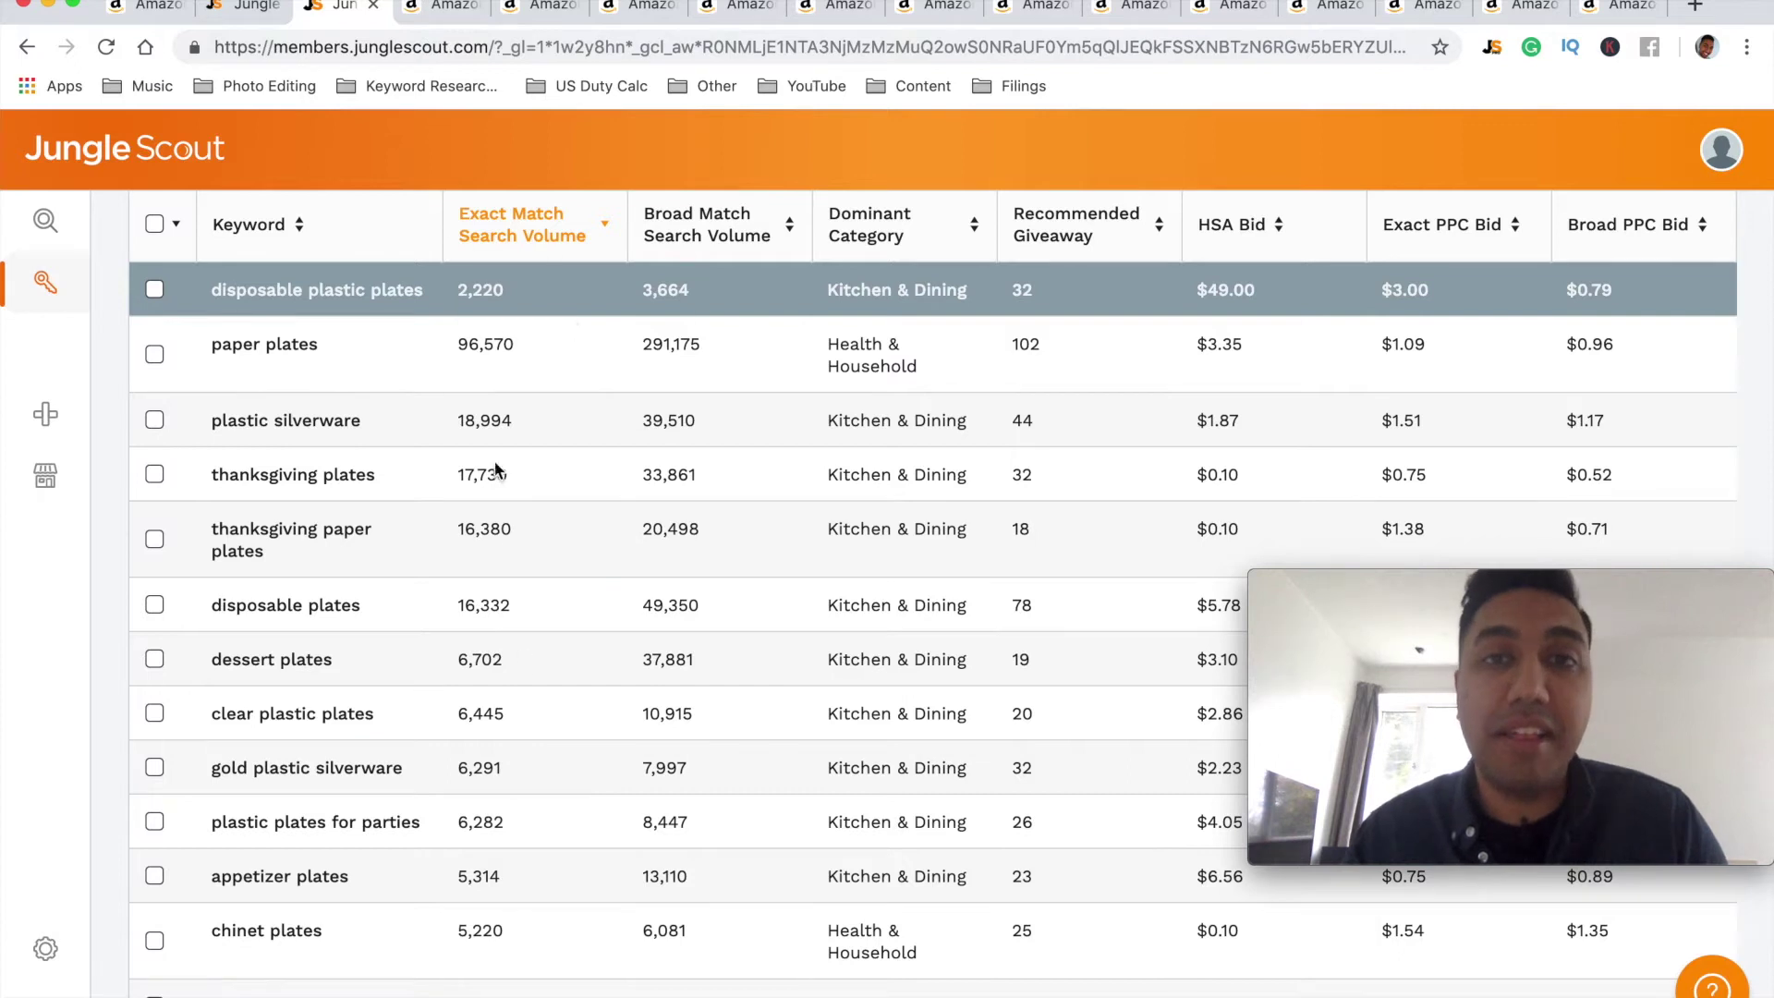
Step: Mark plastic silverware's over-1,000 result count, then scroll the Jungle Scout keyword table
click(436, 17)
drag(122, 328, 170, 328)
click(172, 328)
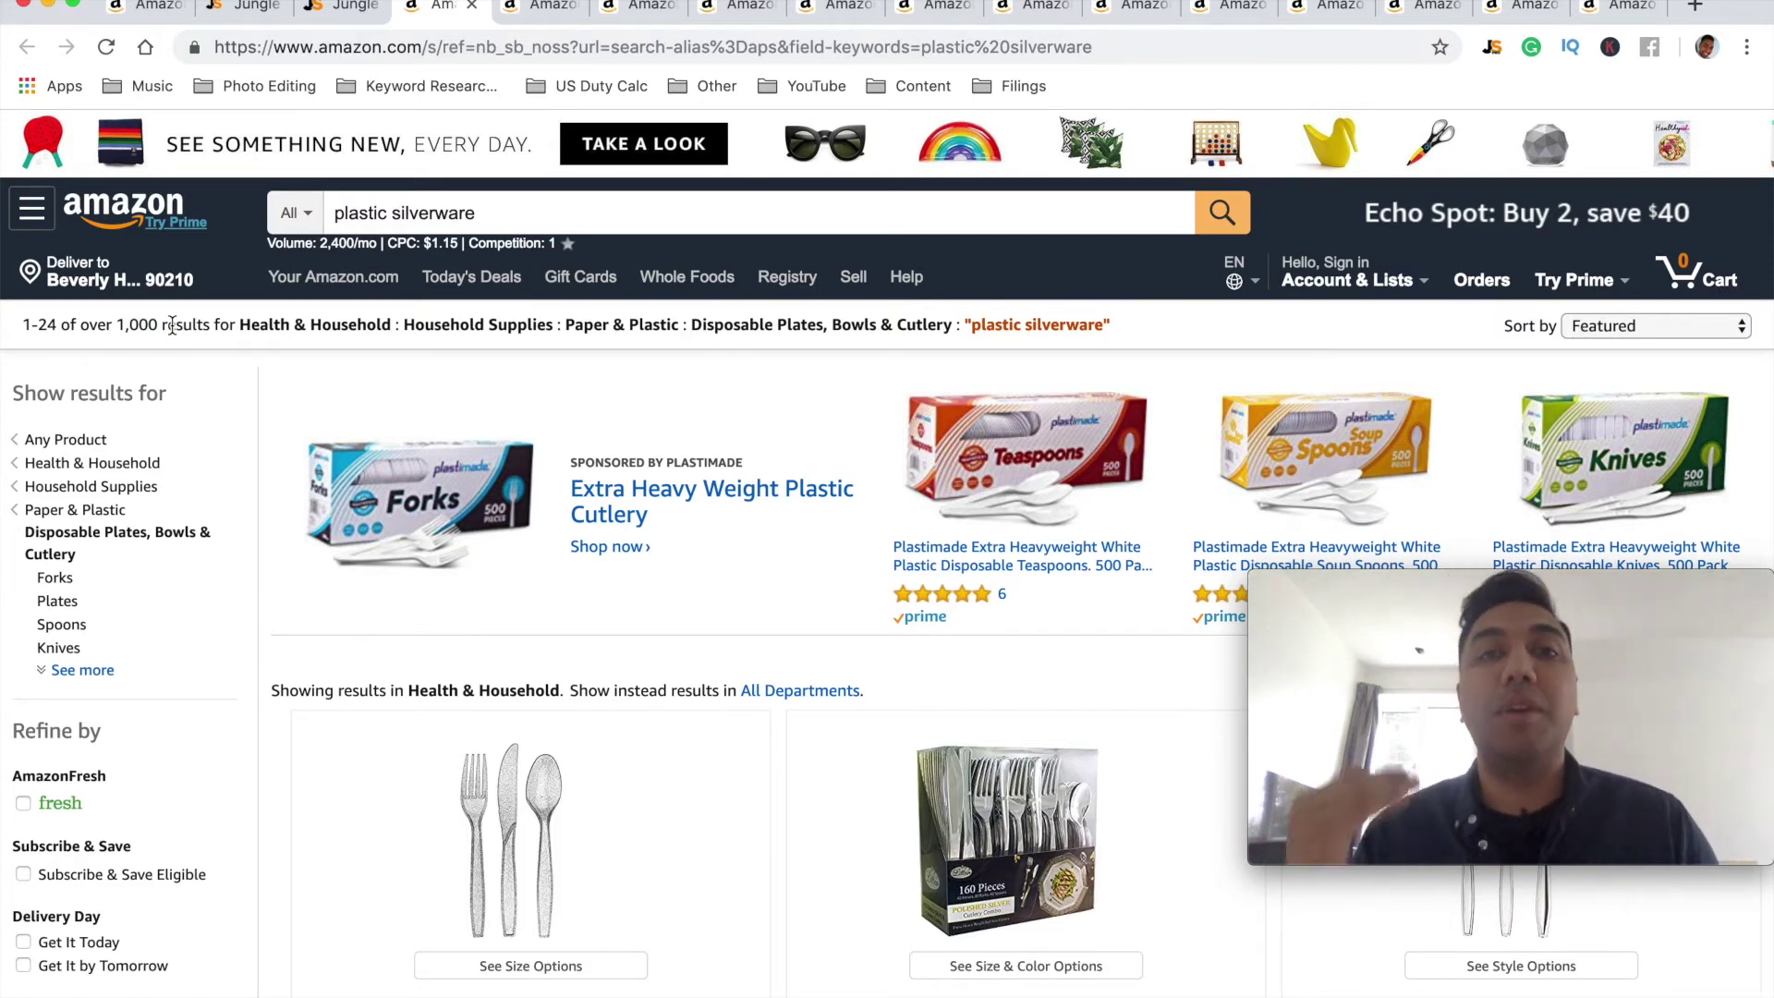
drag(117, 326, 161, 326)
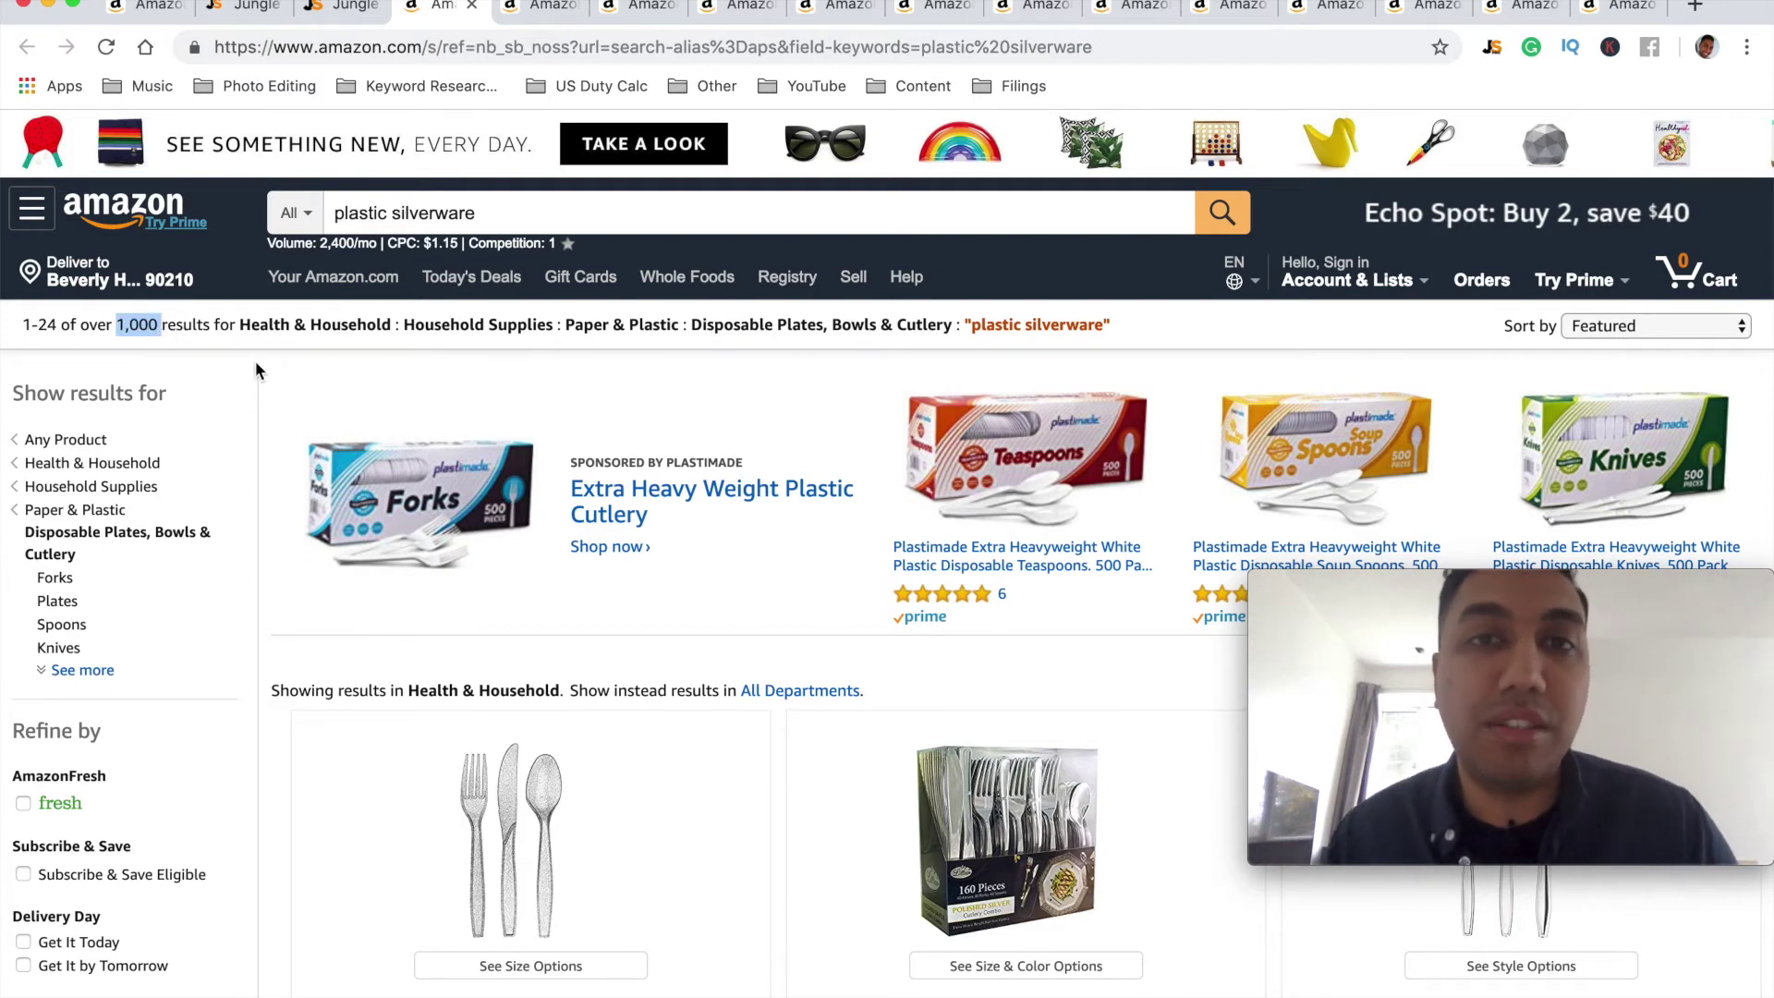
key(ctrl+shift+Tab)
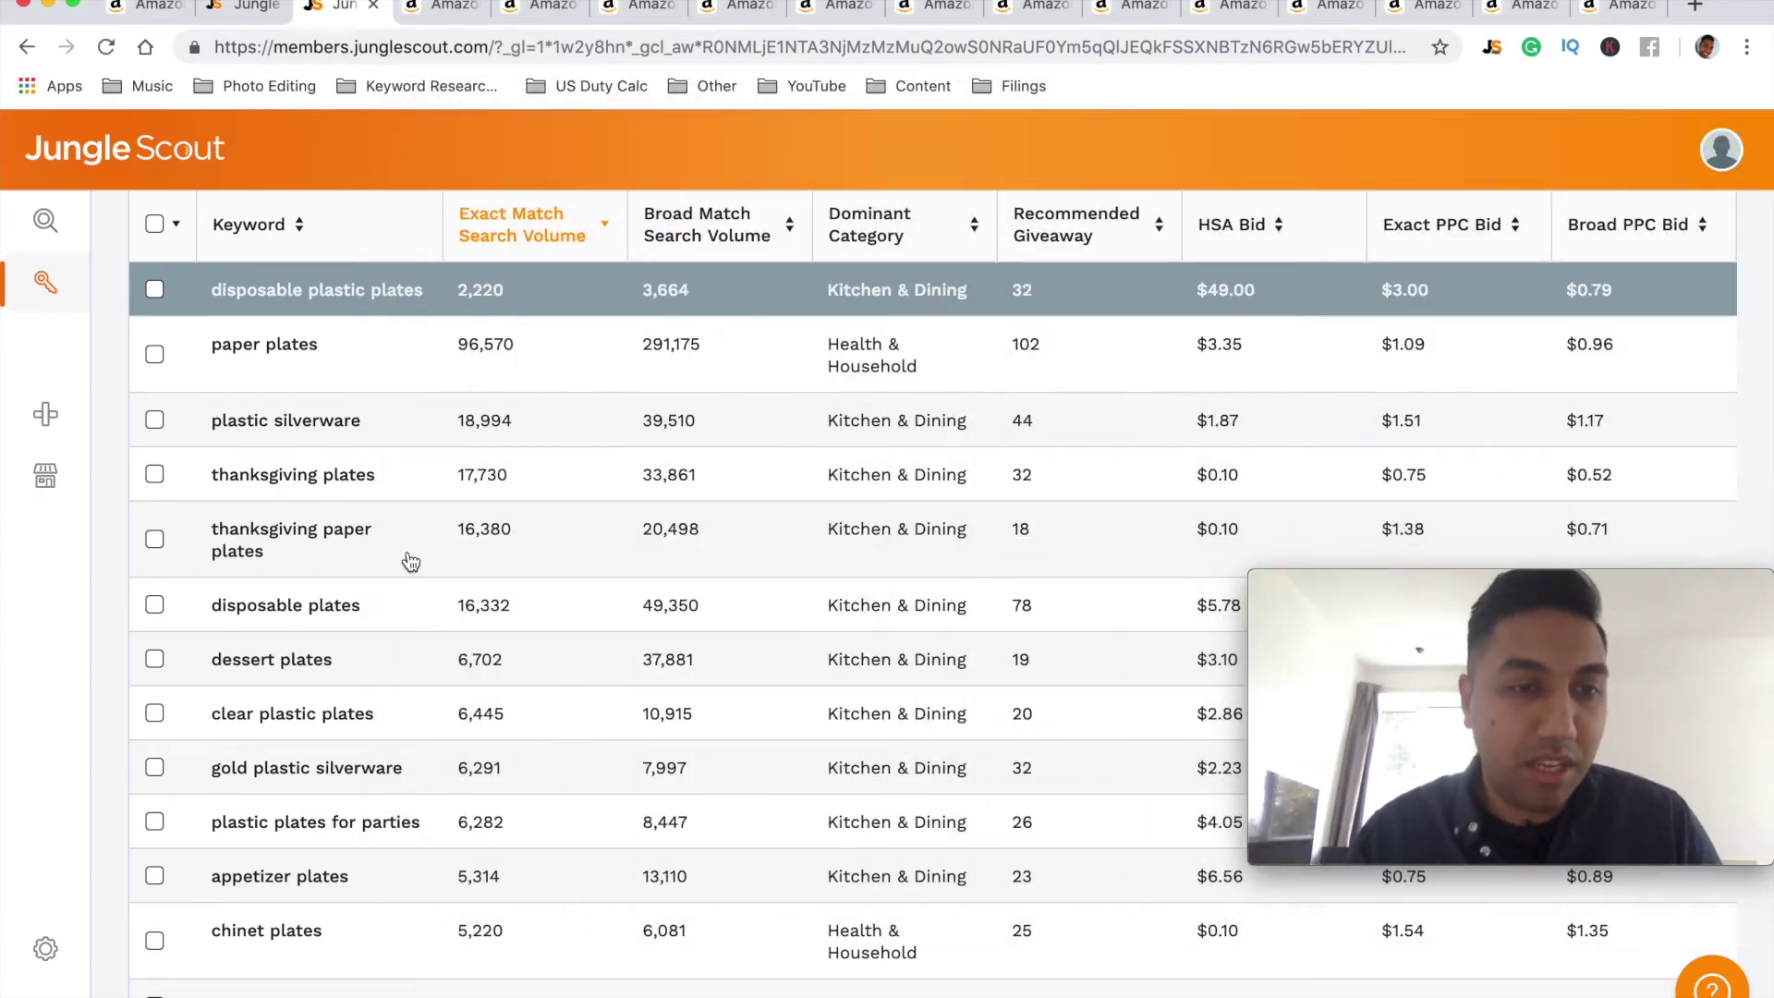
scroll(408, 557, down, 2)
Step: Open 'disposable plates' on Amazon, mark its over-8,000 count and compare with the other result tabs
click(312, 534)
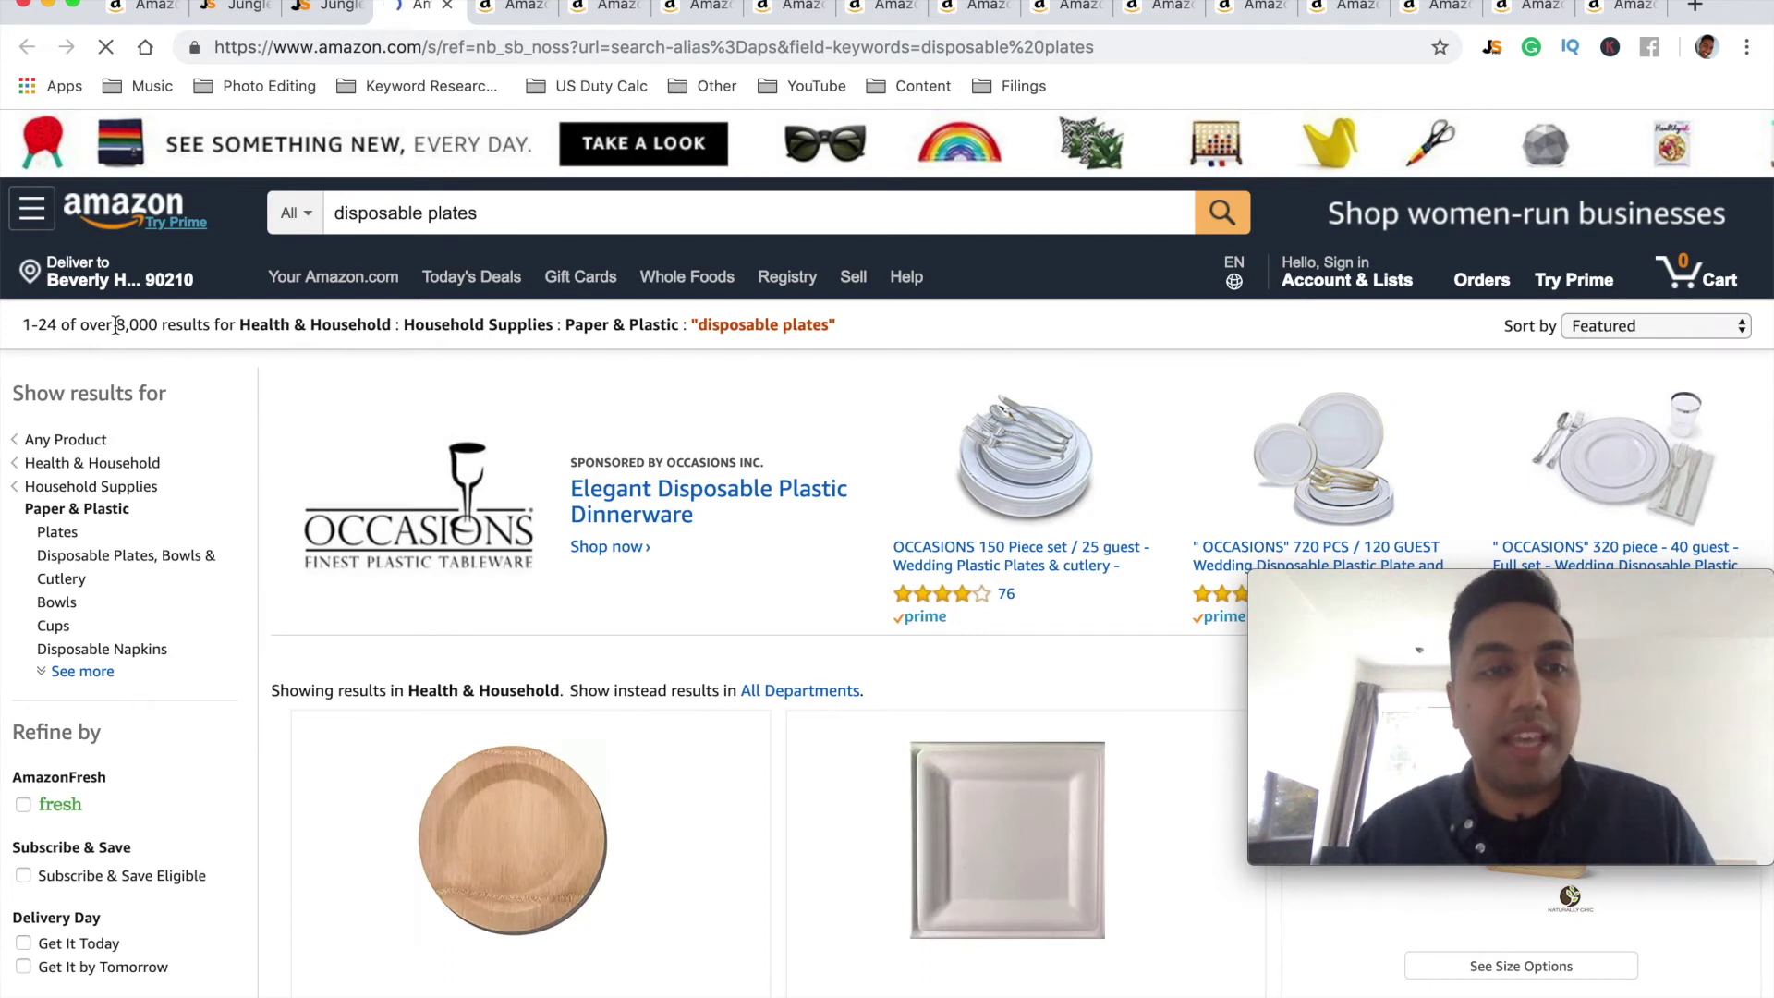
drag(116, 324, 176, 324)
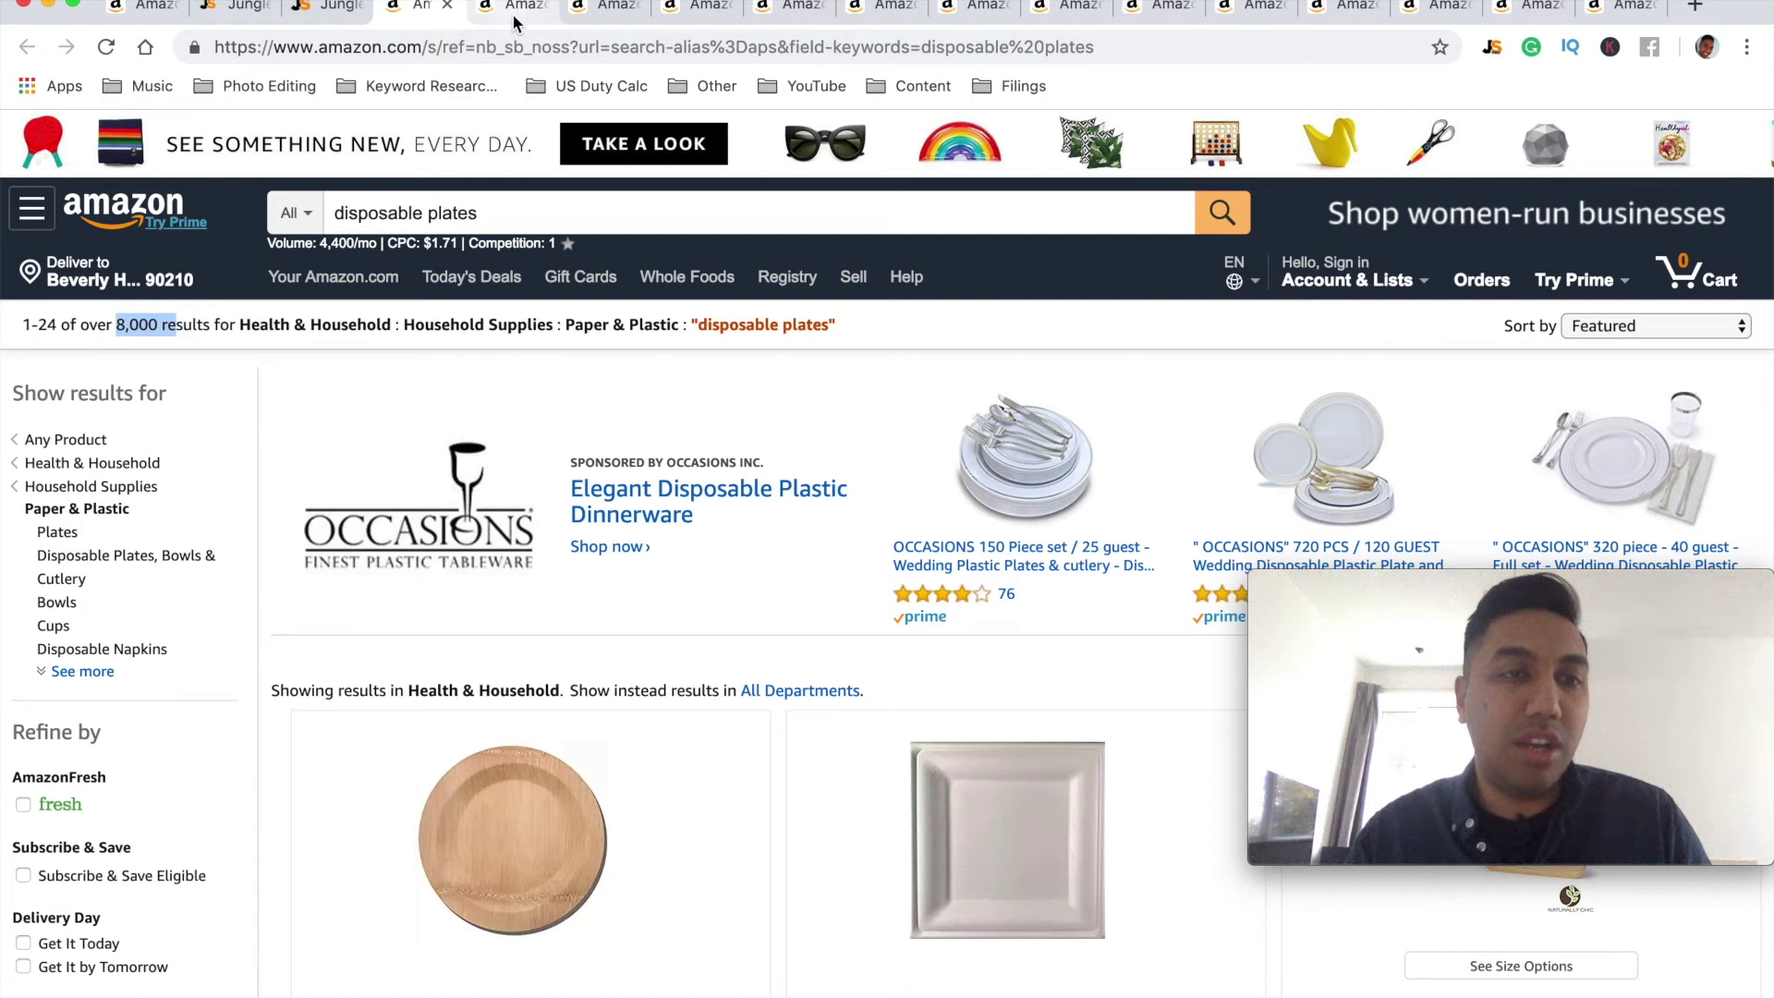
click(606, 9)
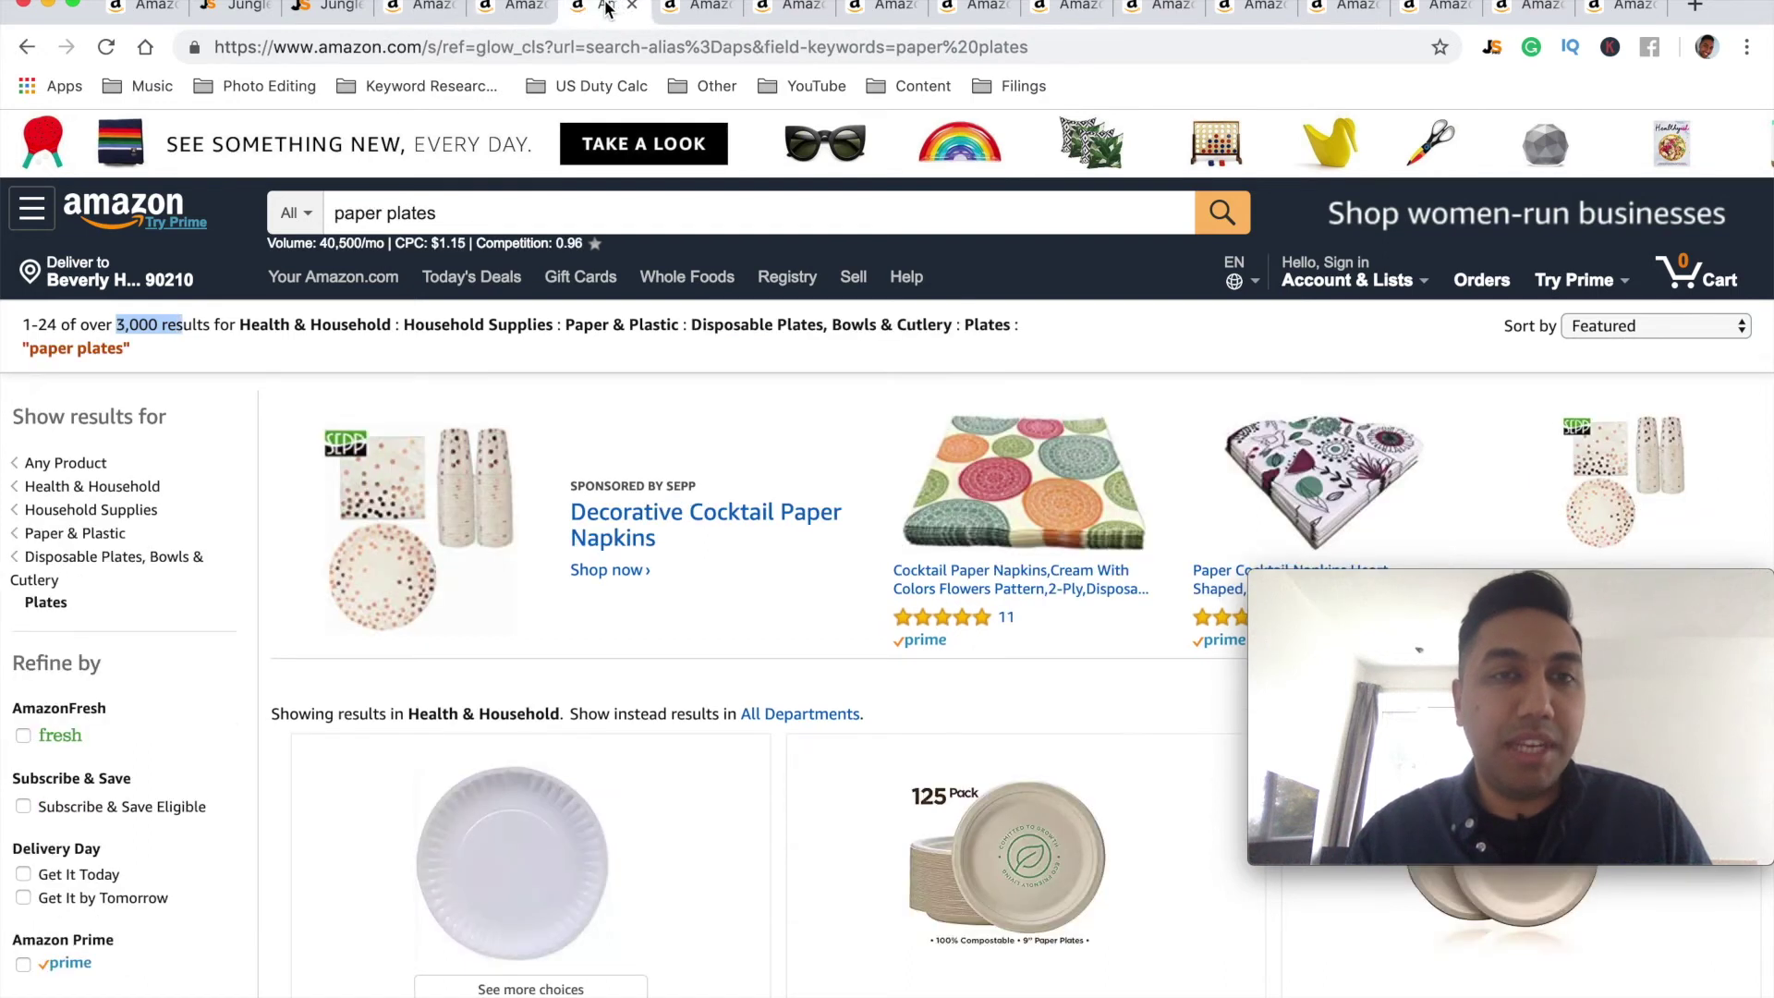
click(524, 9)
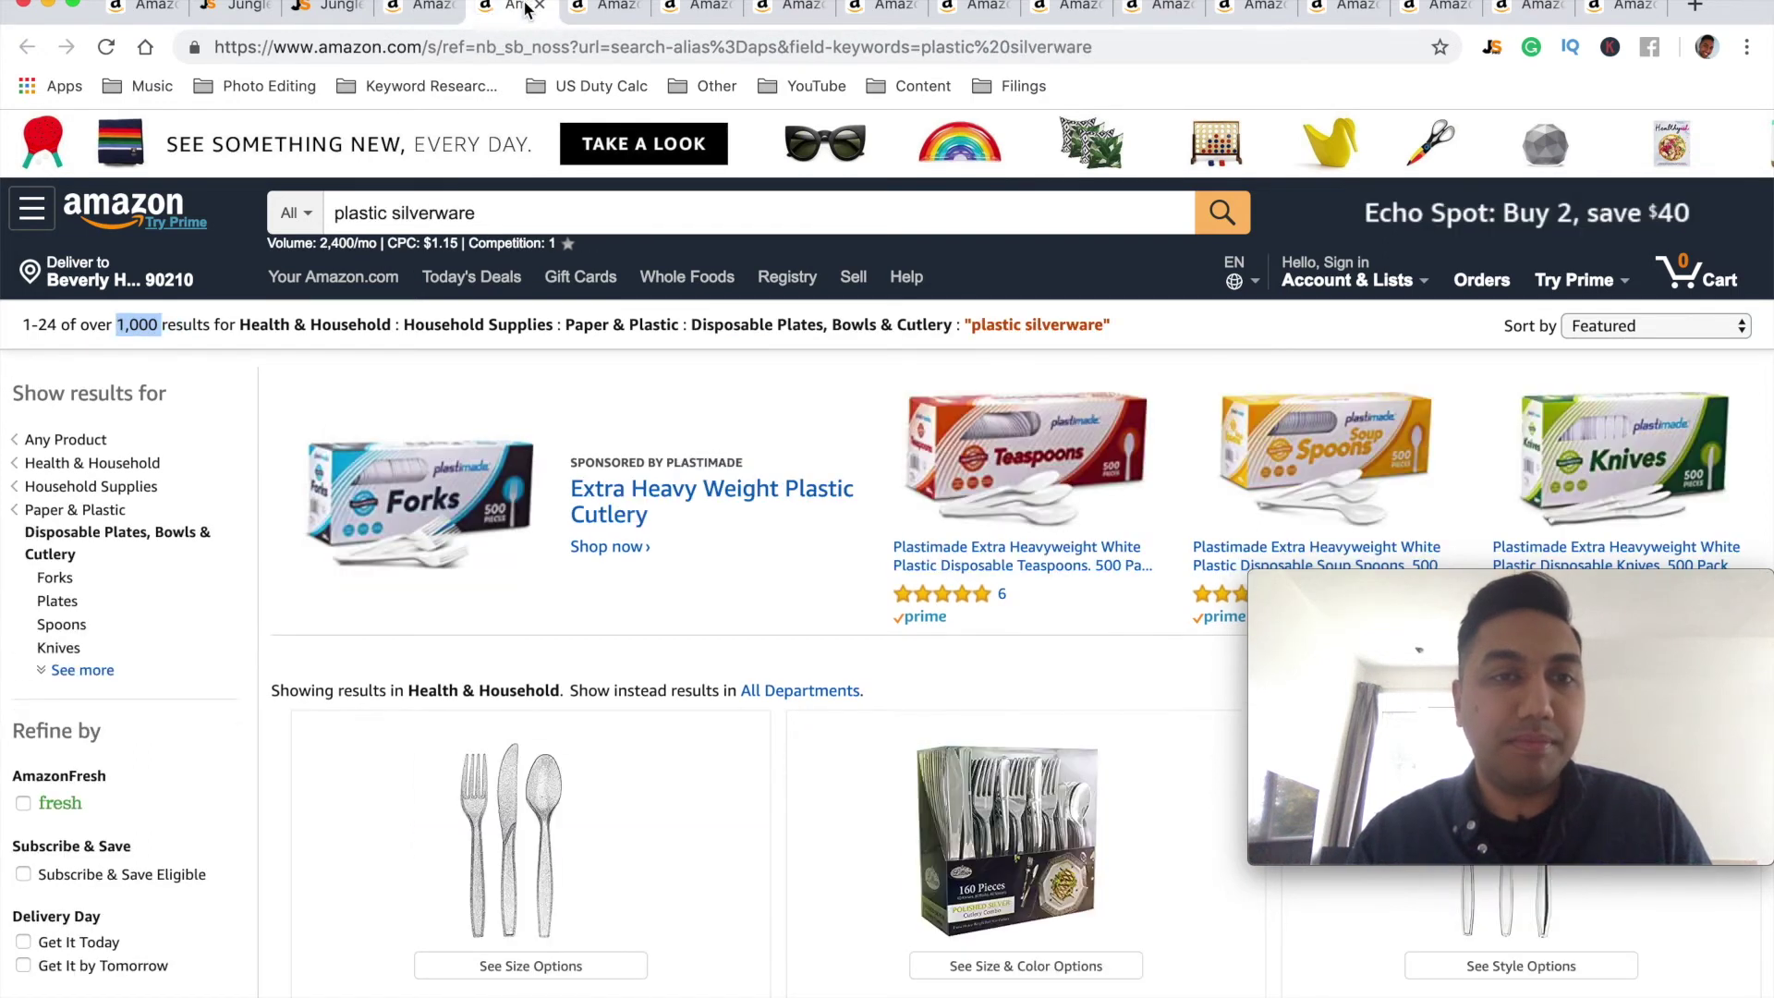
click(418, 9)
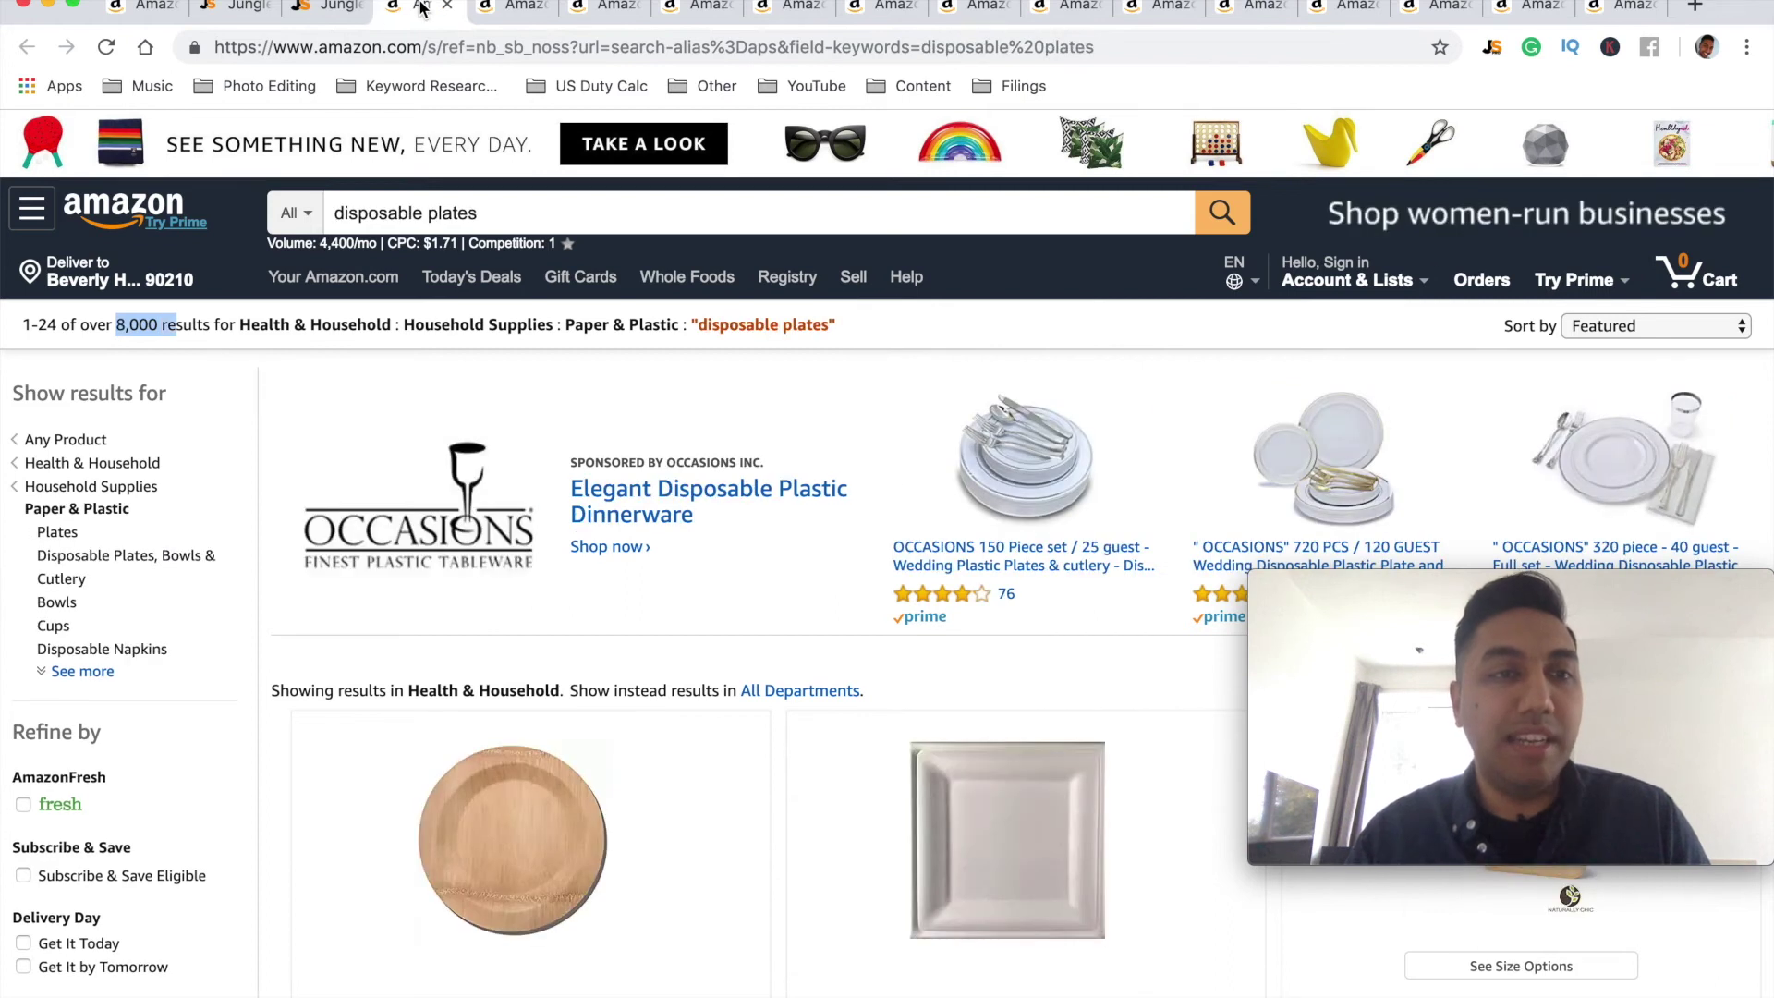
click(178, 325)
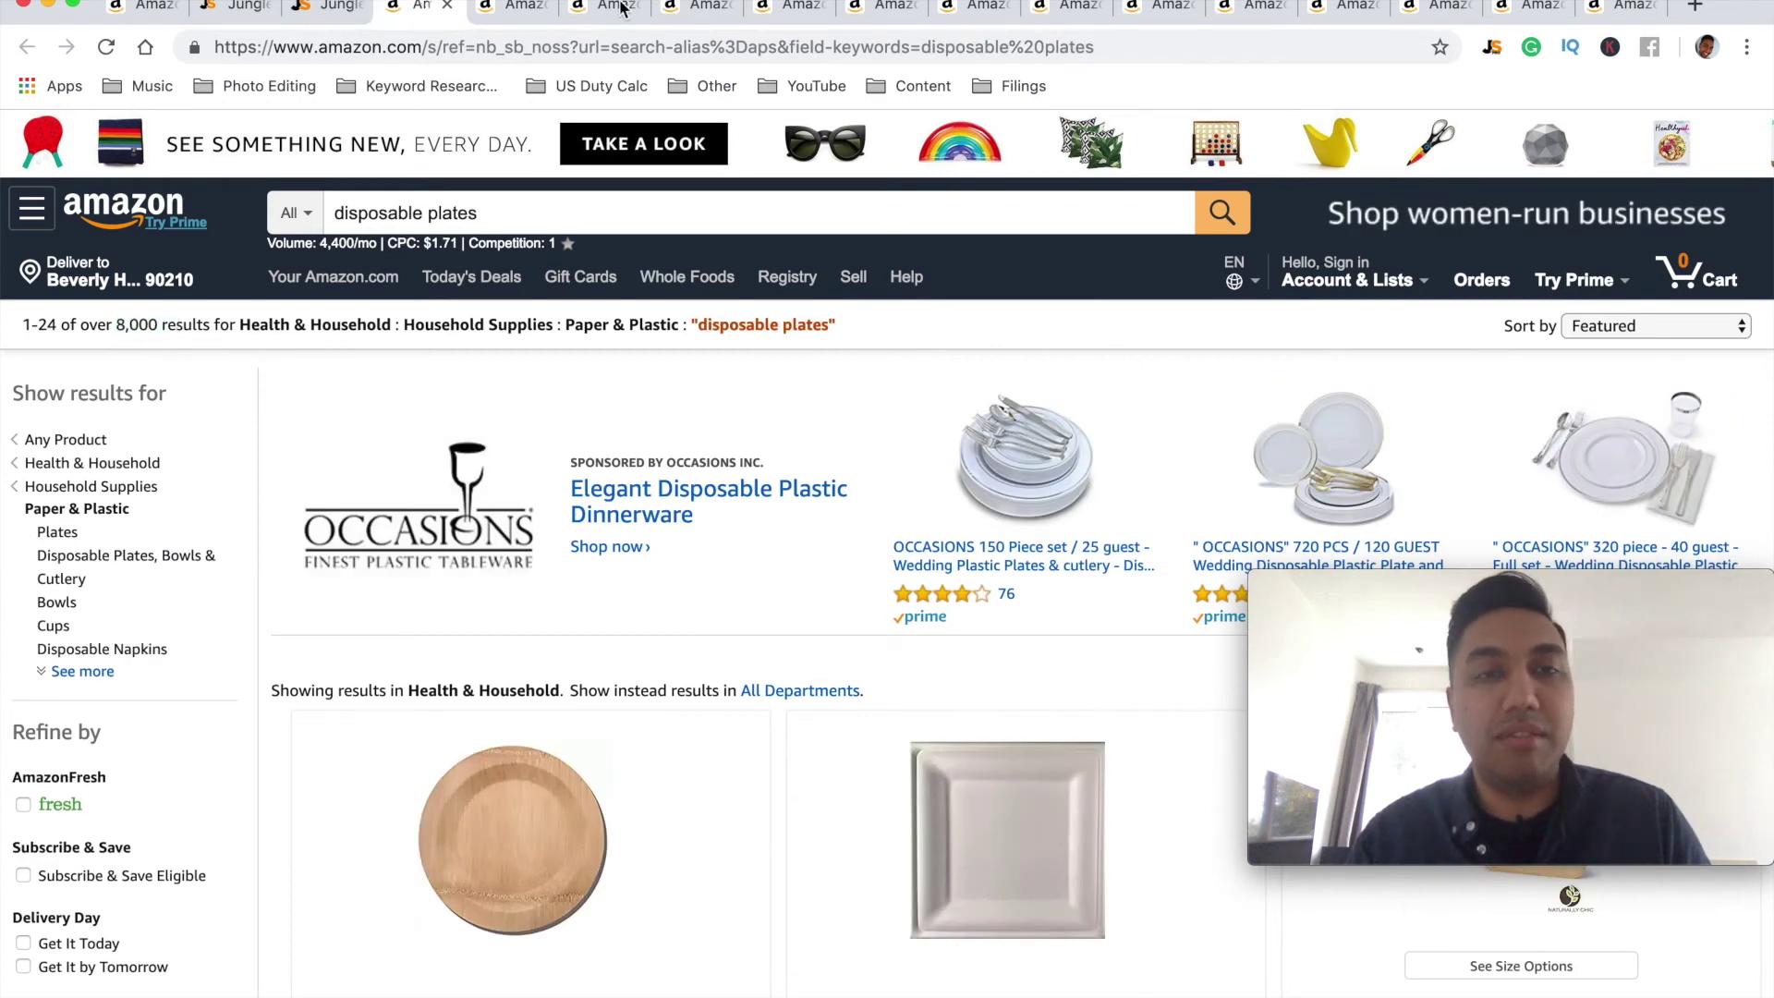
drag(116, 323, 192, 319)
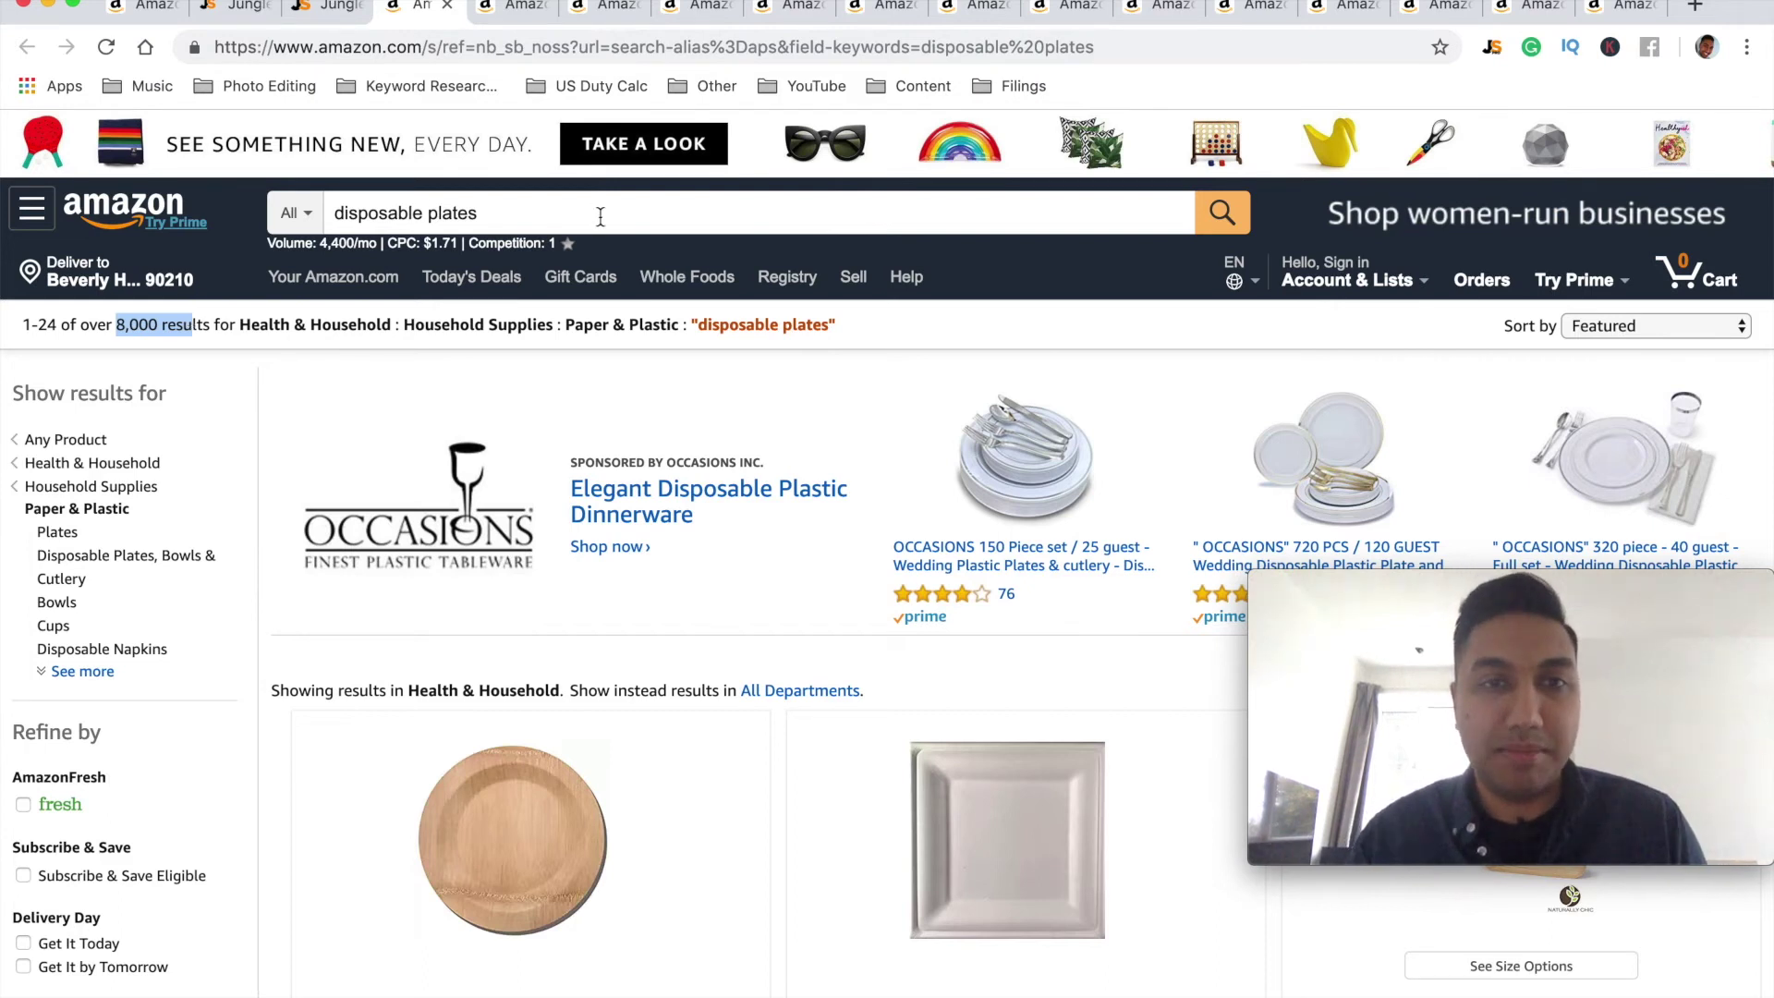
Step: Replace 'Disposable Plastic' with 'paper' in the Keyword Scout search and run 'paper Plates'
click(324, 7)
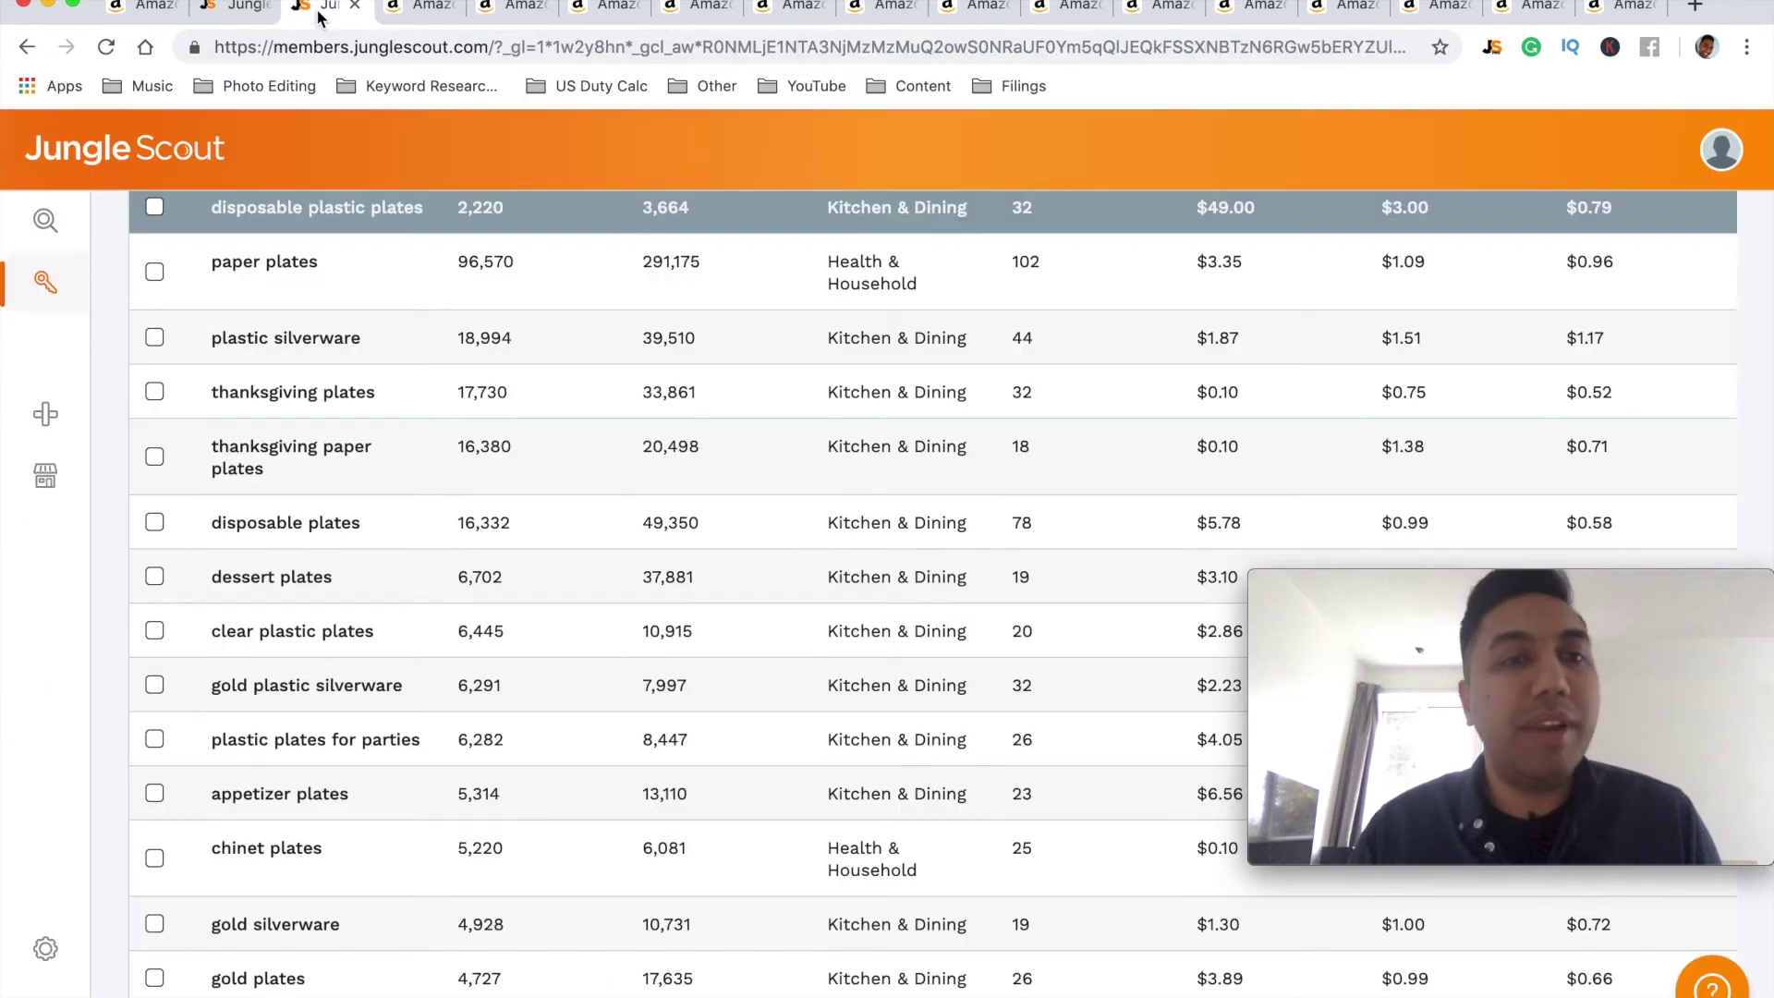
scroll(331, 723, down, 1)
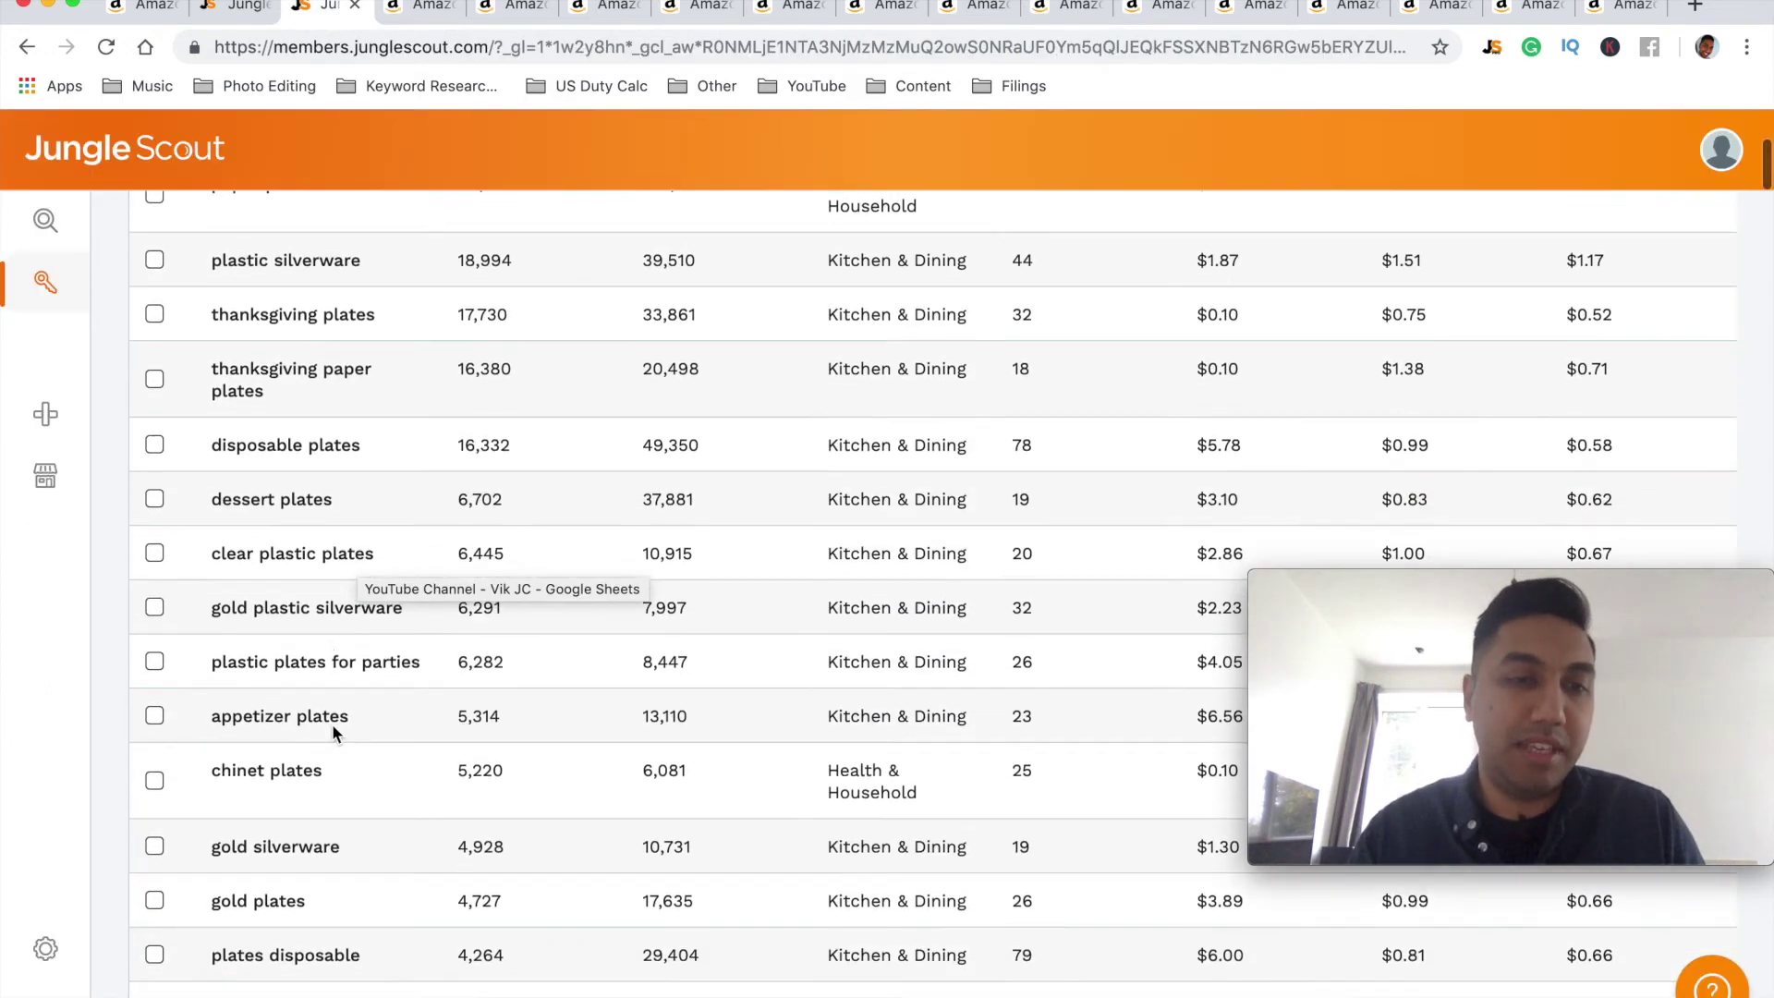
scroll(331, 723, up, 2)
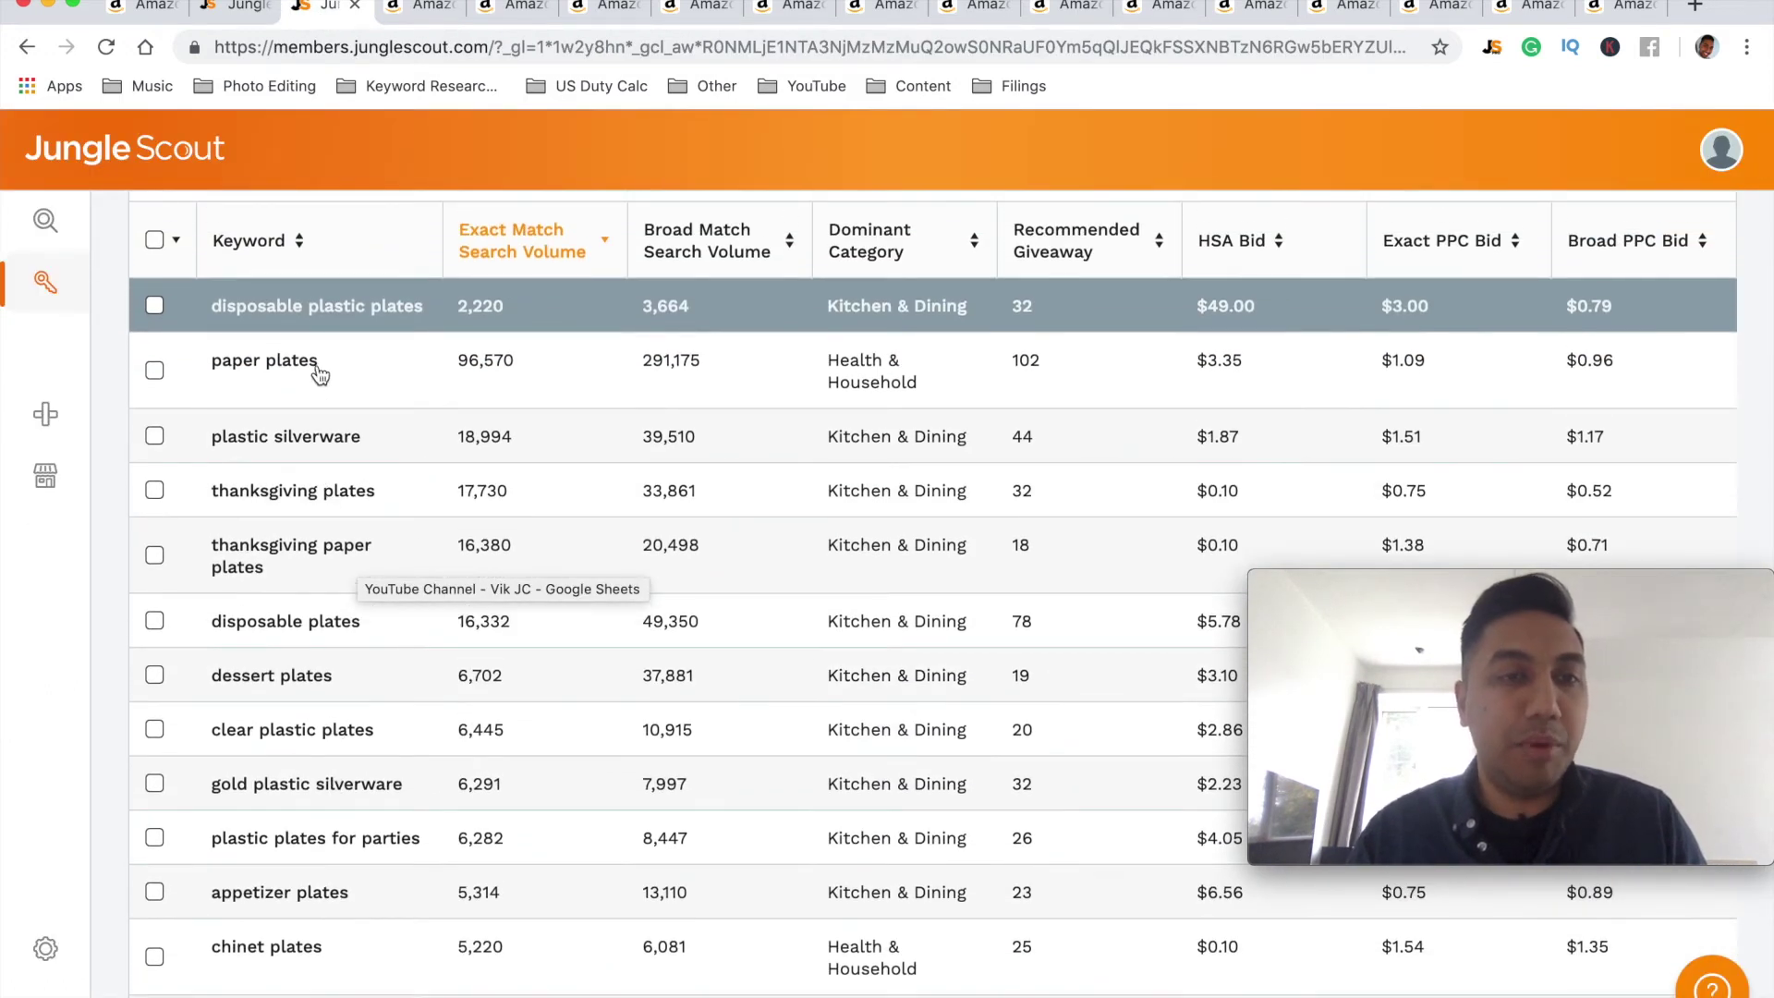
scroll(322, 362, up, 3)
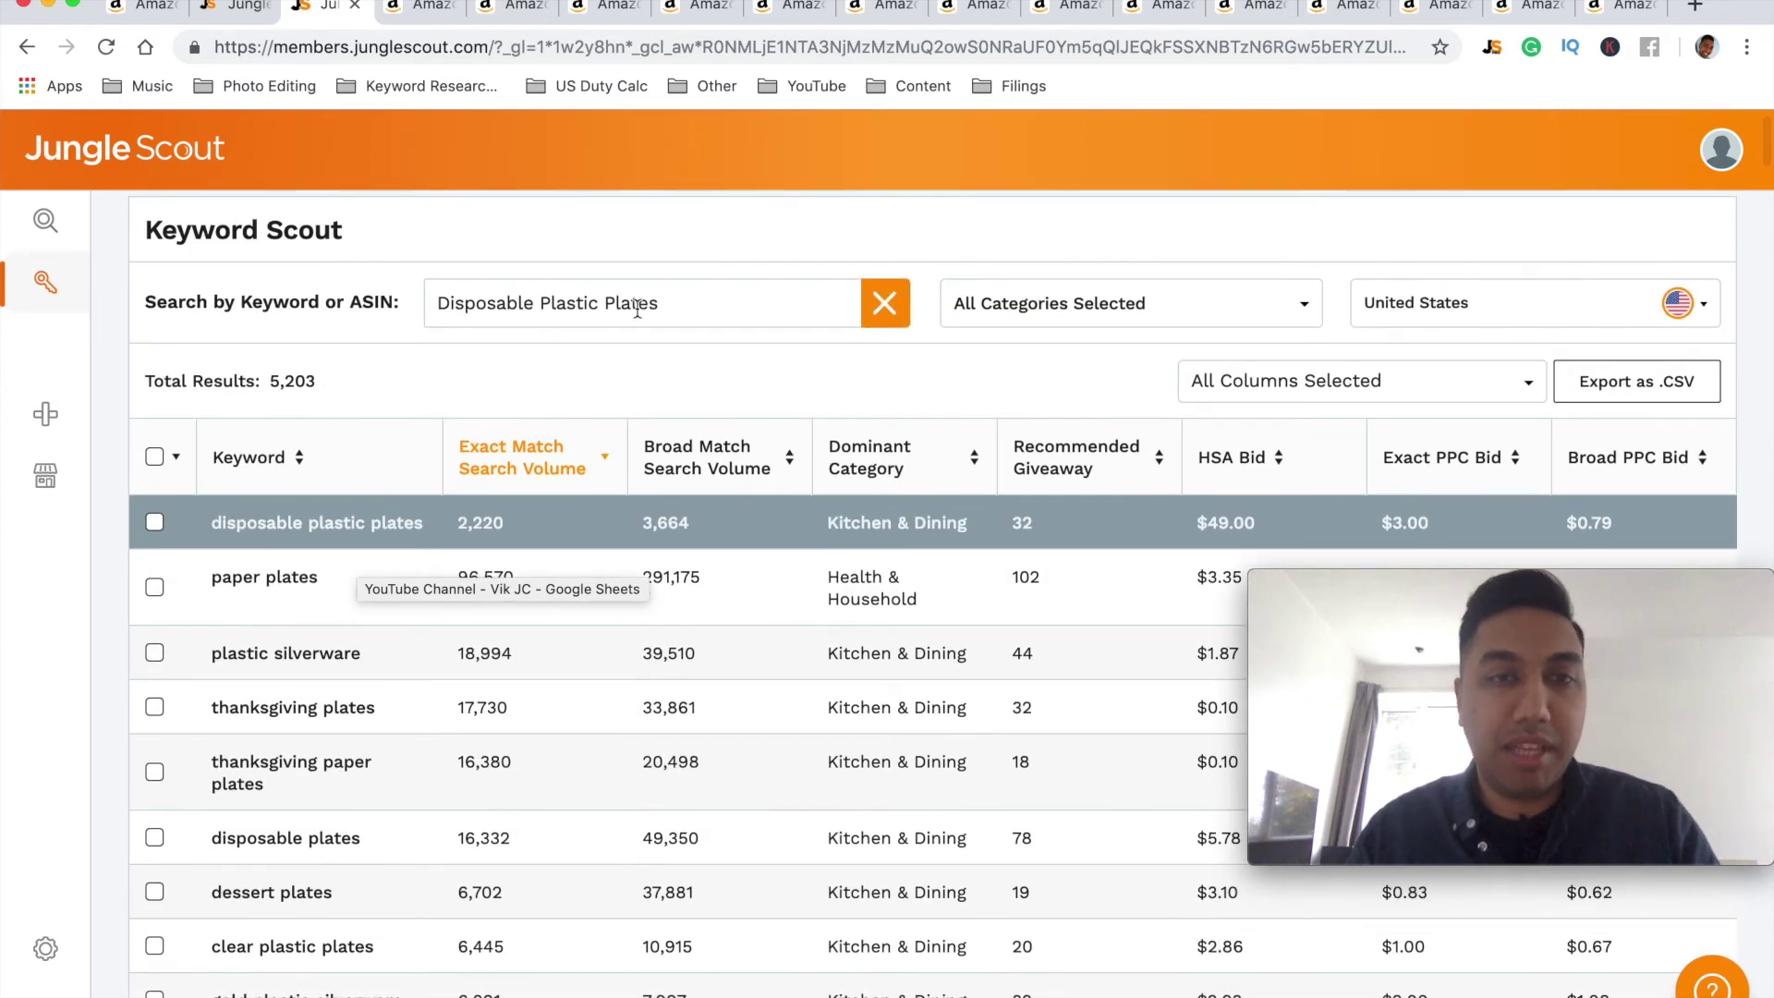
drag(600, 300, 191, 302)
text(paper)
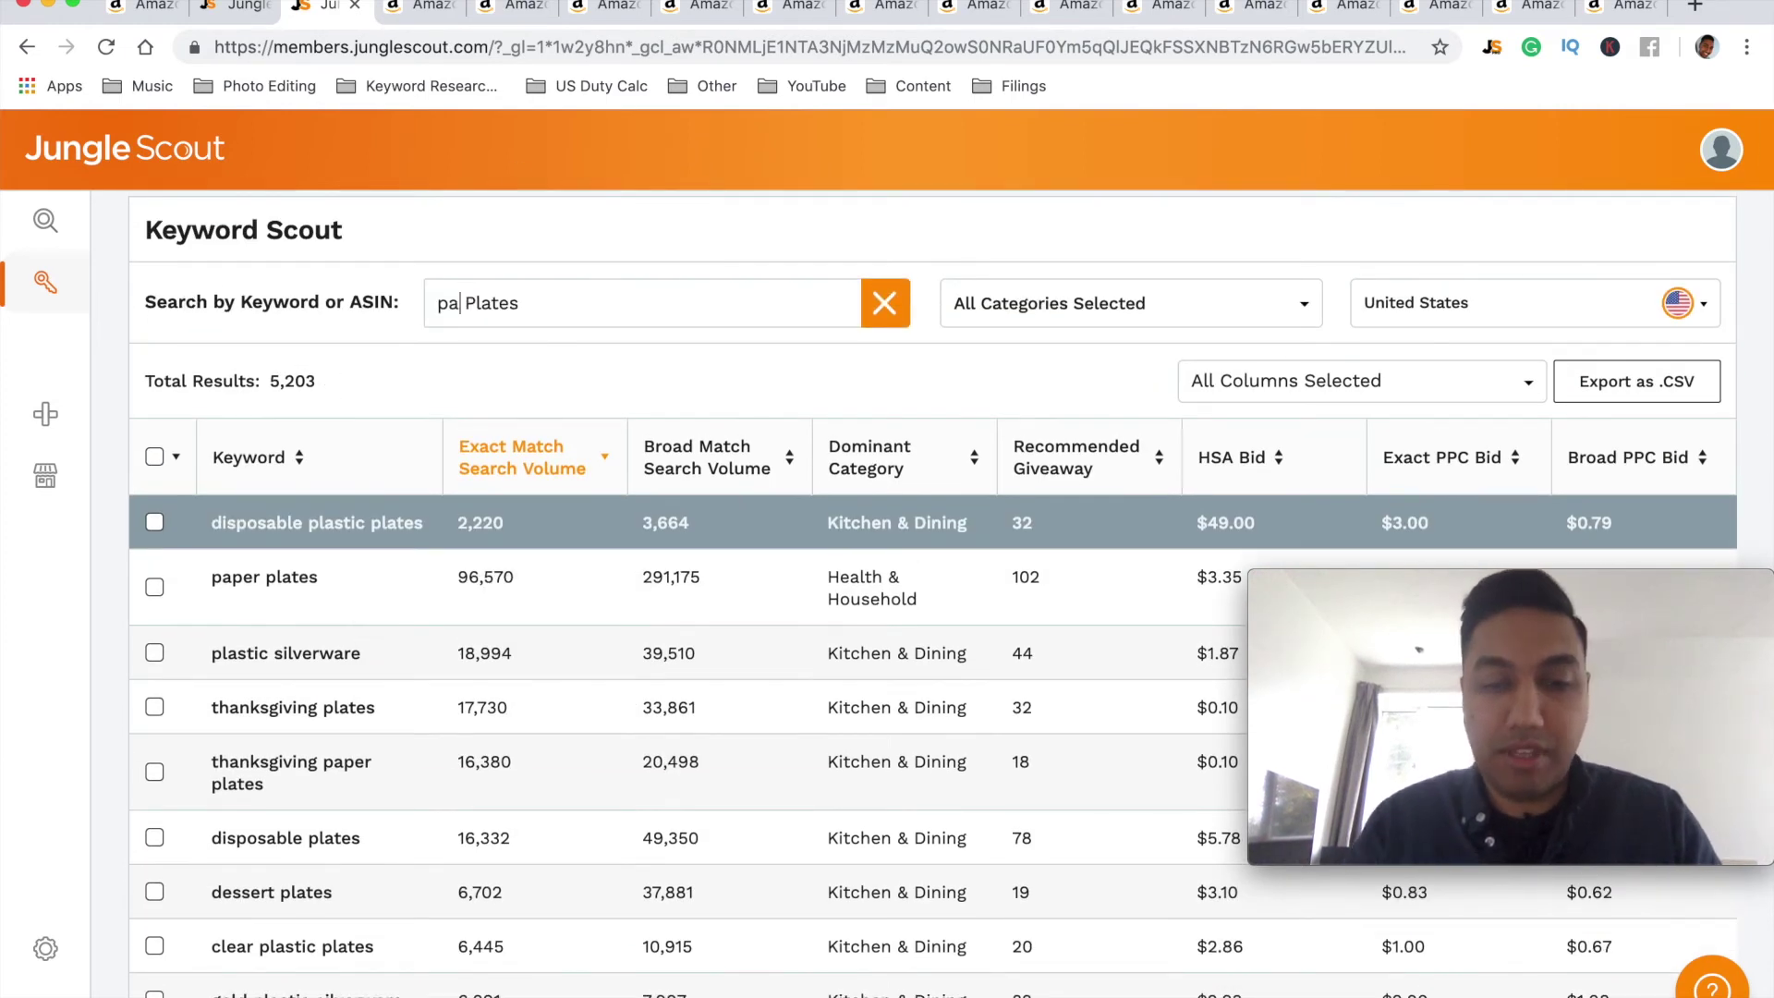
key(Return)
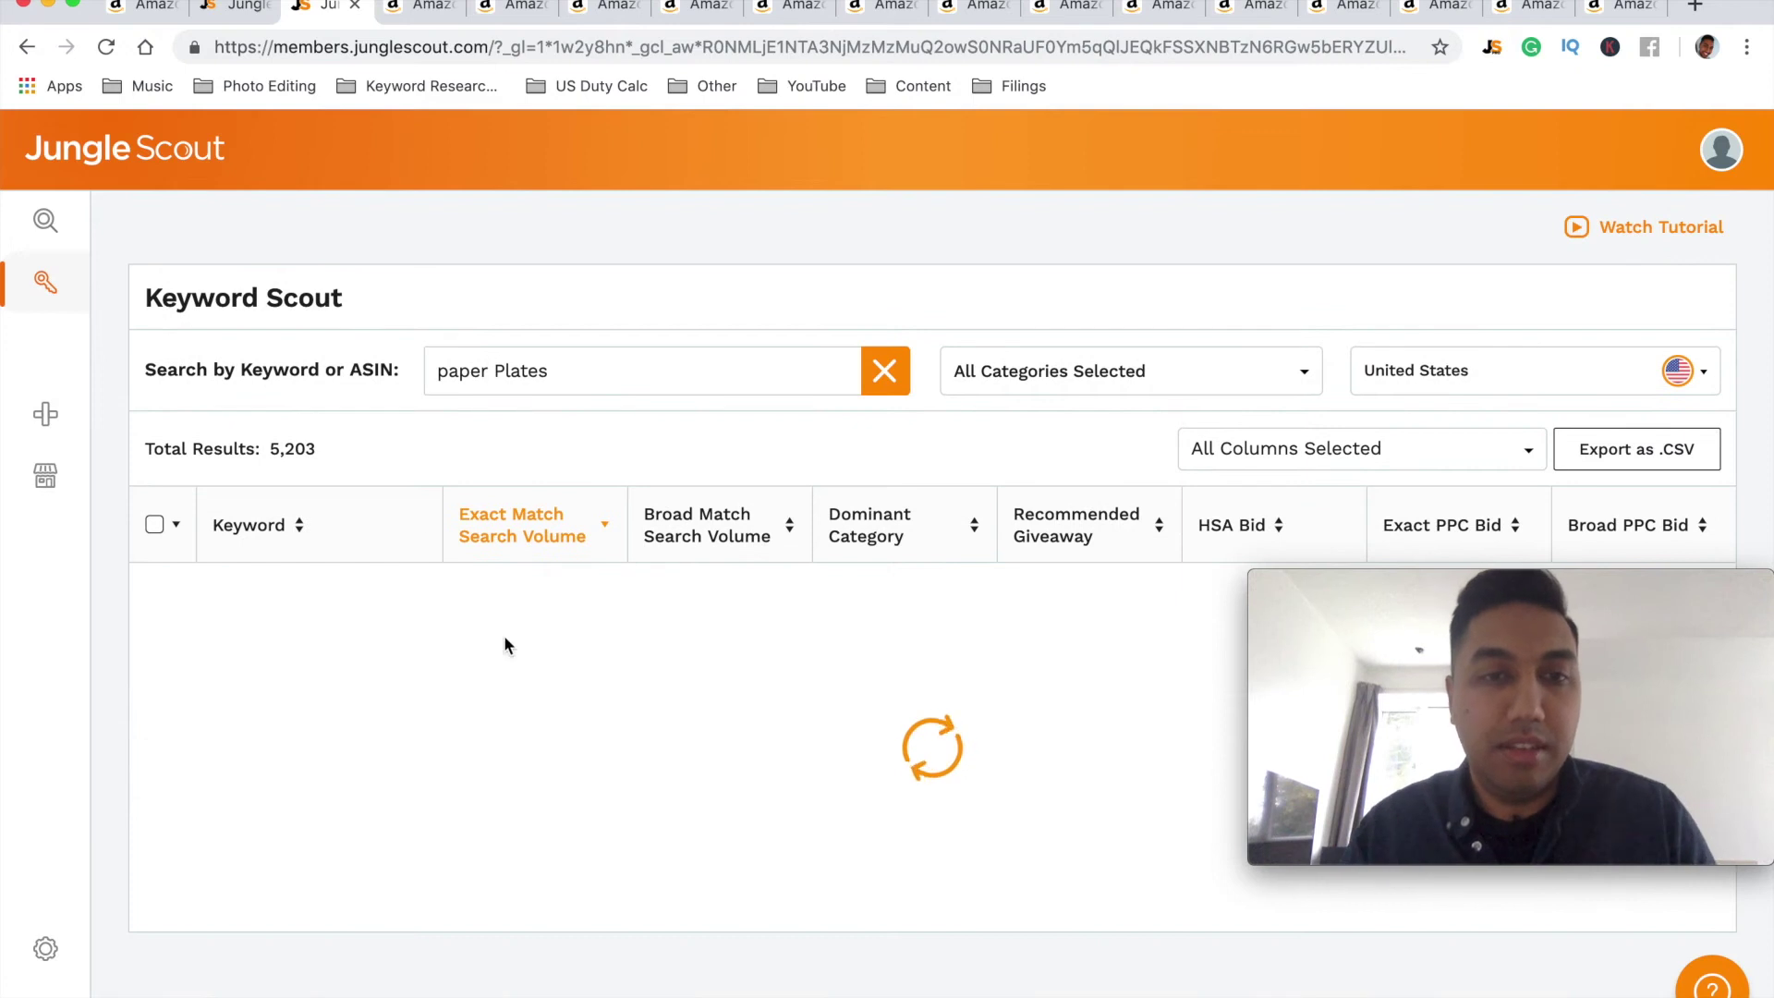
Step: Scroll the paper plates keyword table and mark the 4,170 exact-match volume for 'thanksgiving plates and napkins'
scroll(441, 713, down, 3)
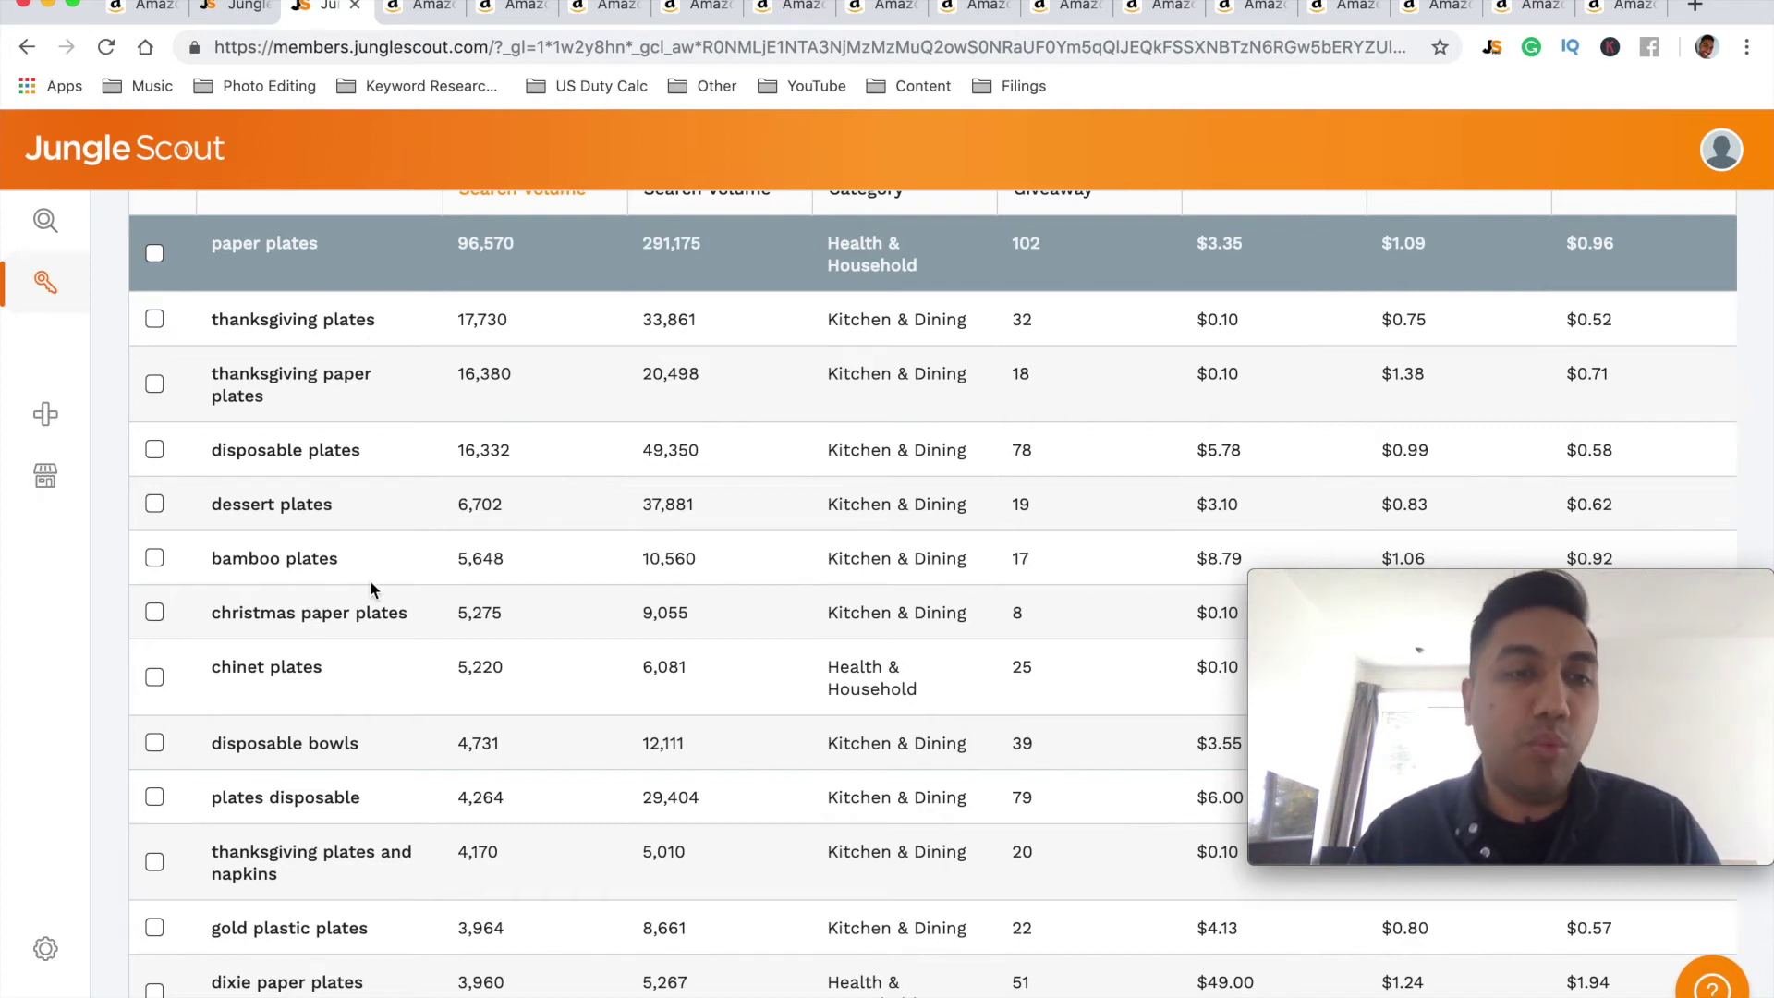
scroll(415, 606, down, 1)
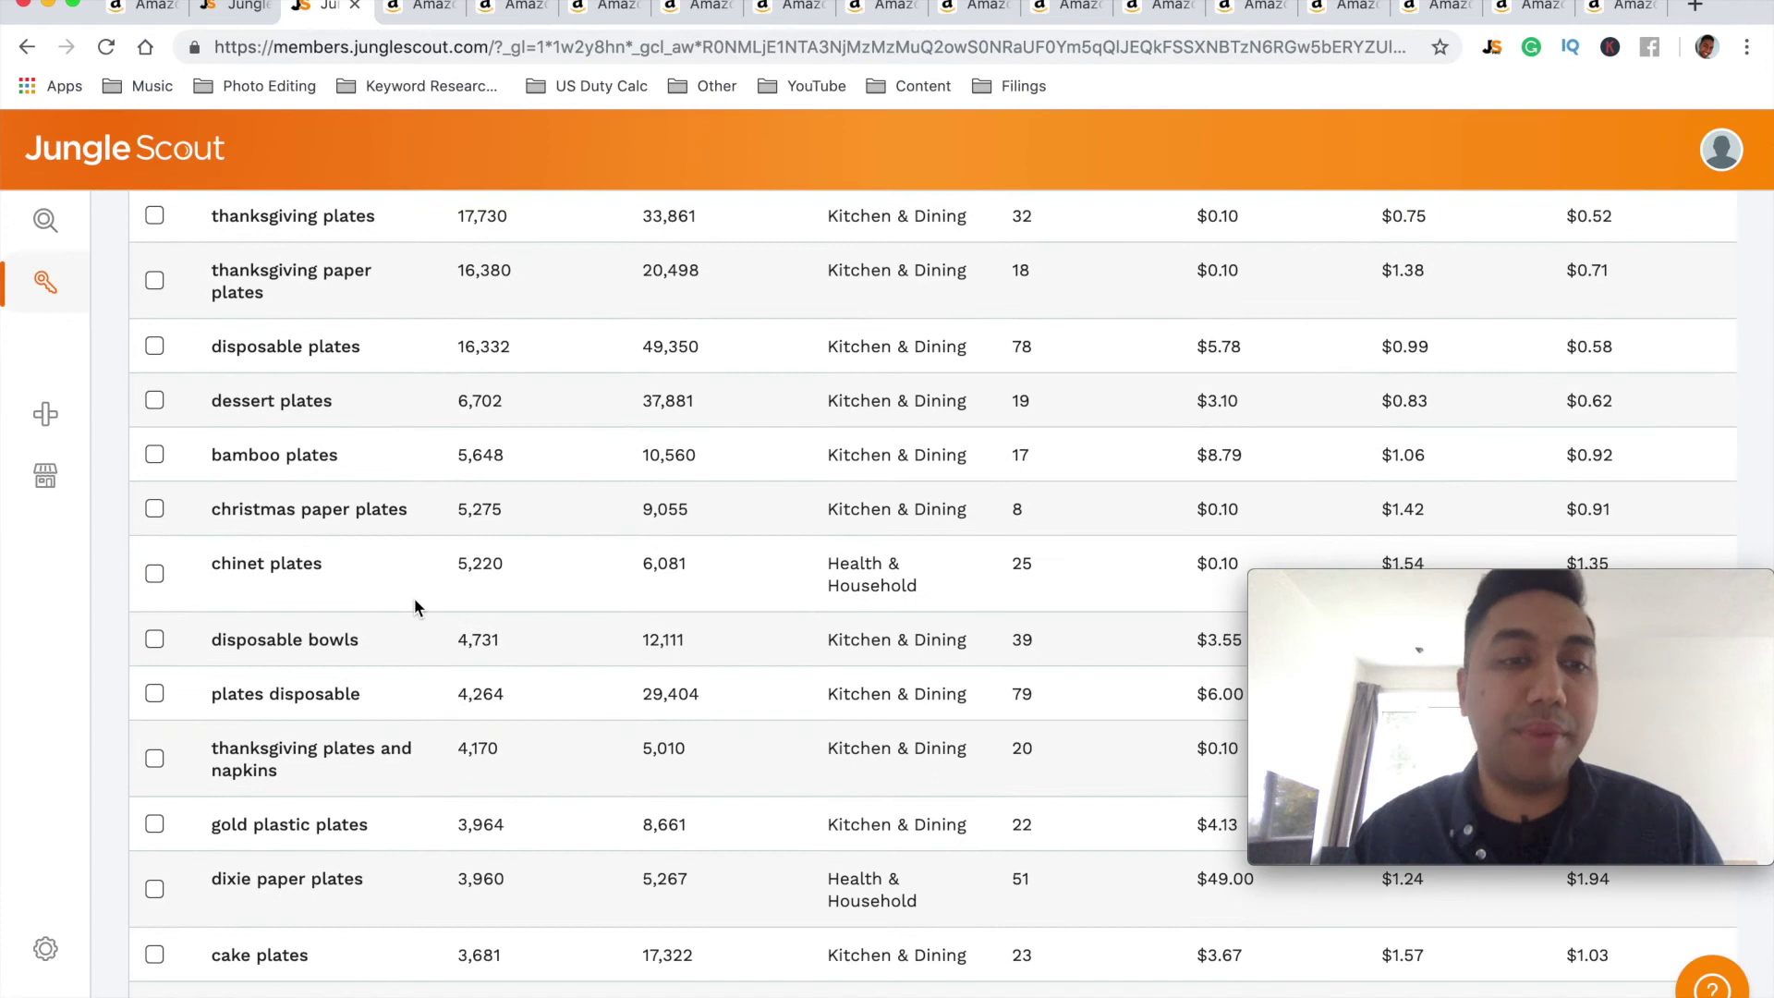
scroll(414, 606, down, 1)
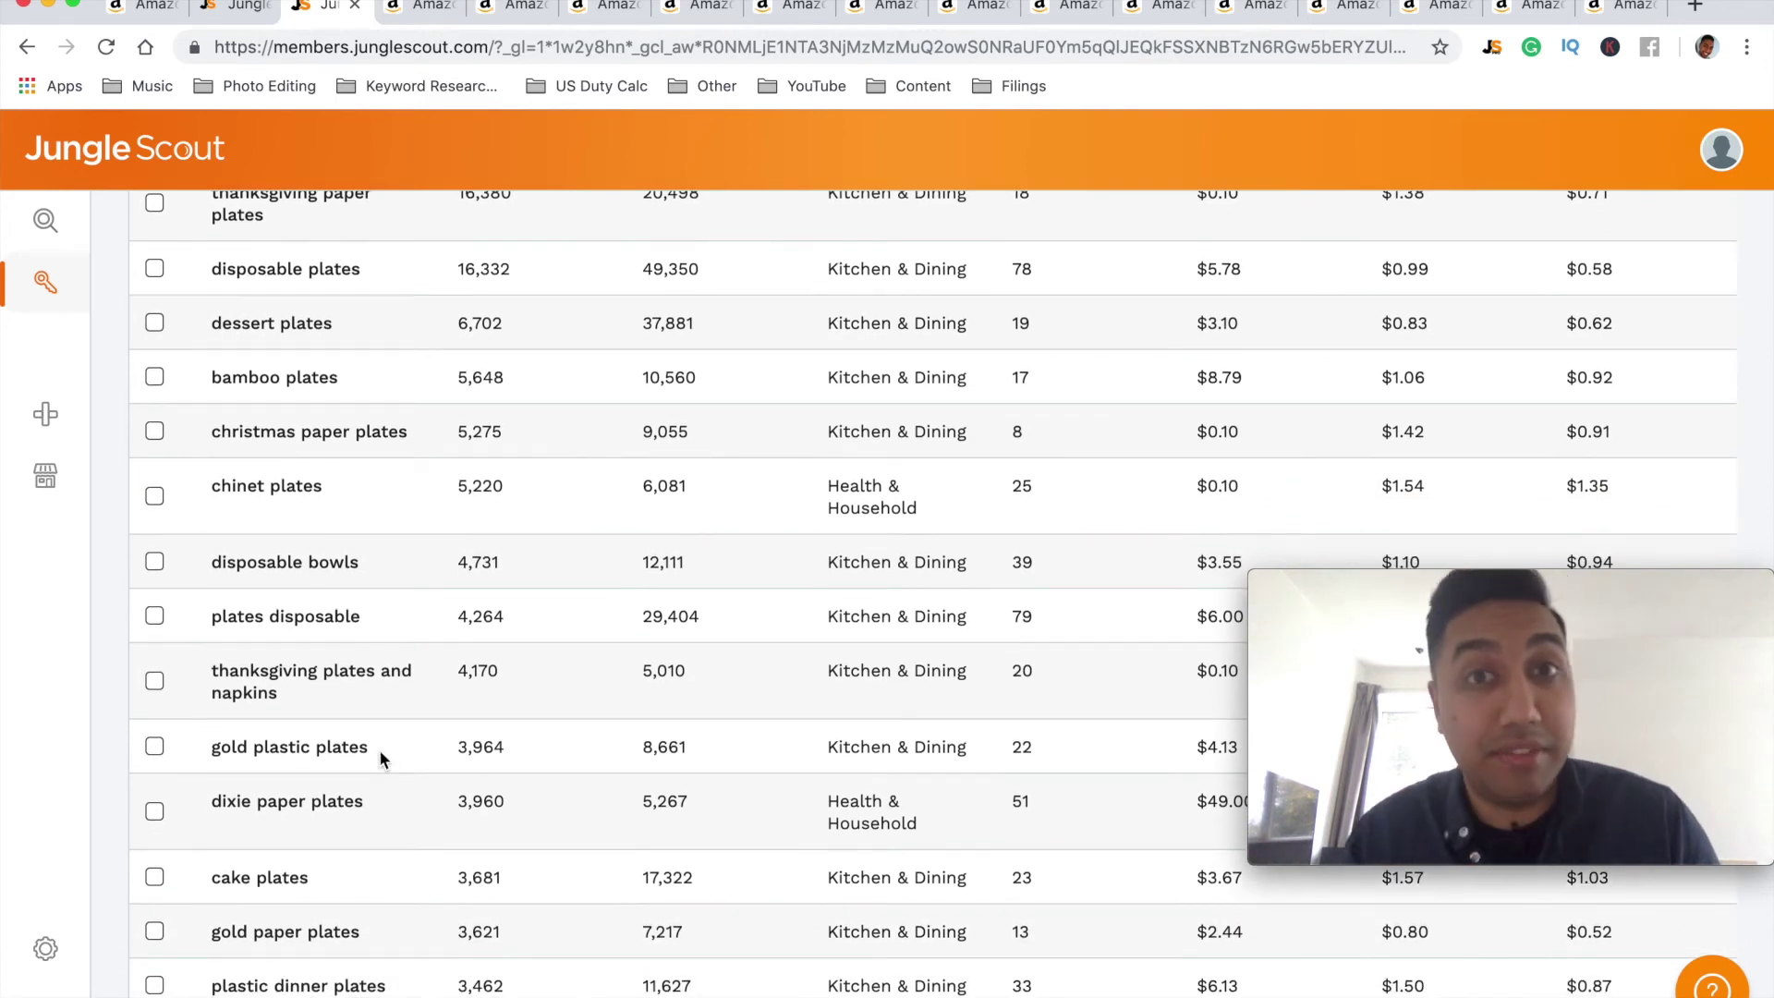
click(286, 700)
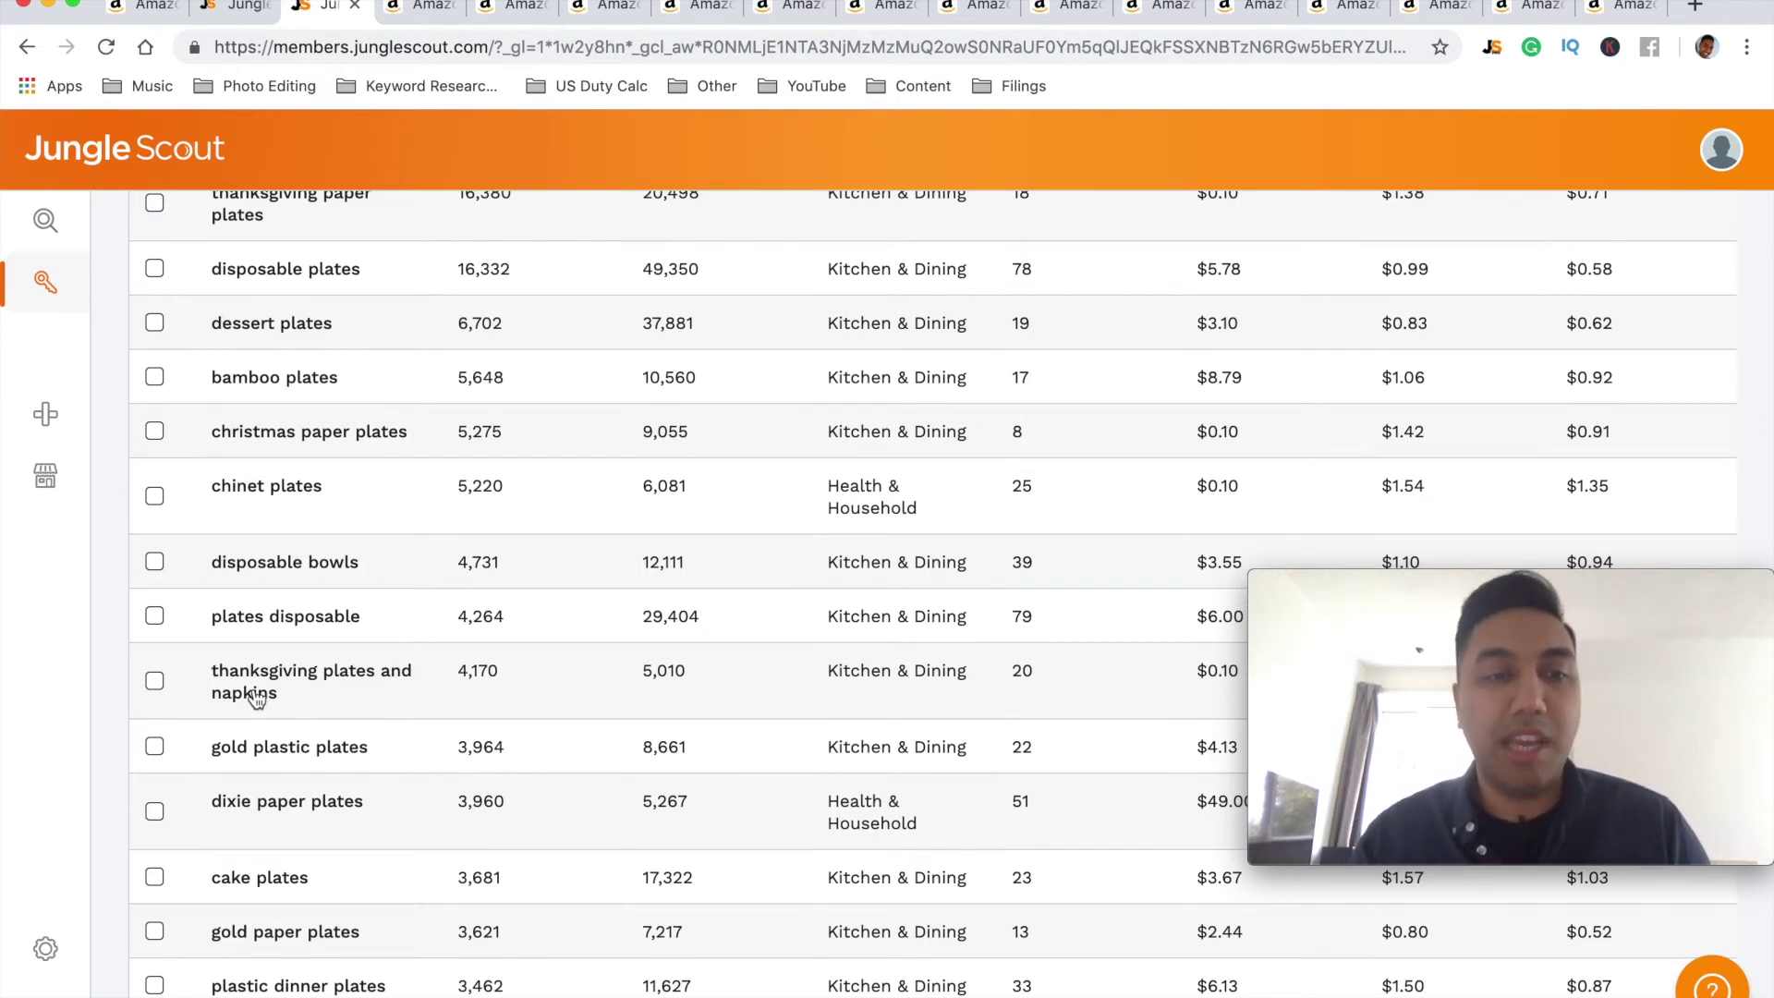
drag(461, 672, 495, 668)
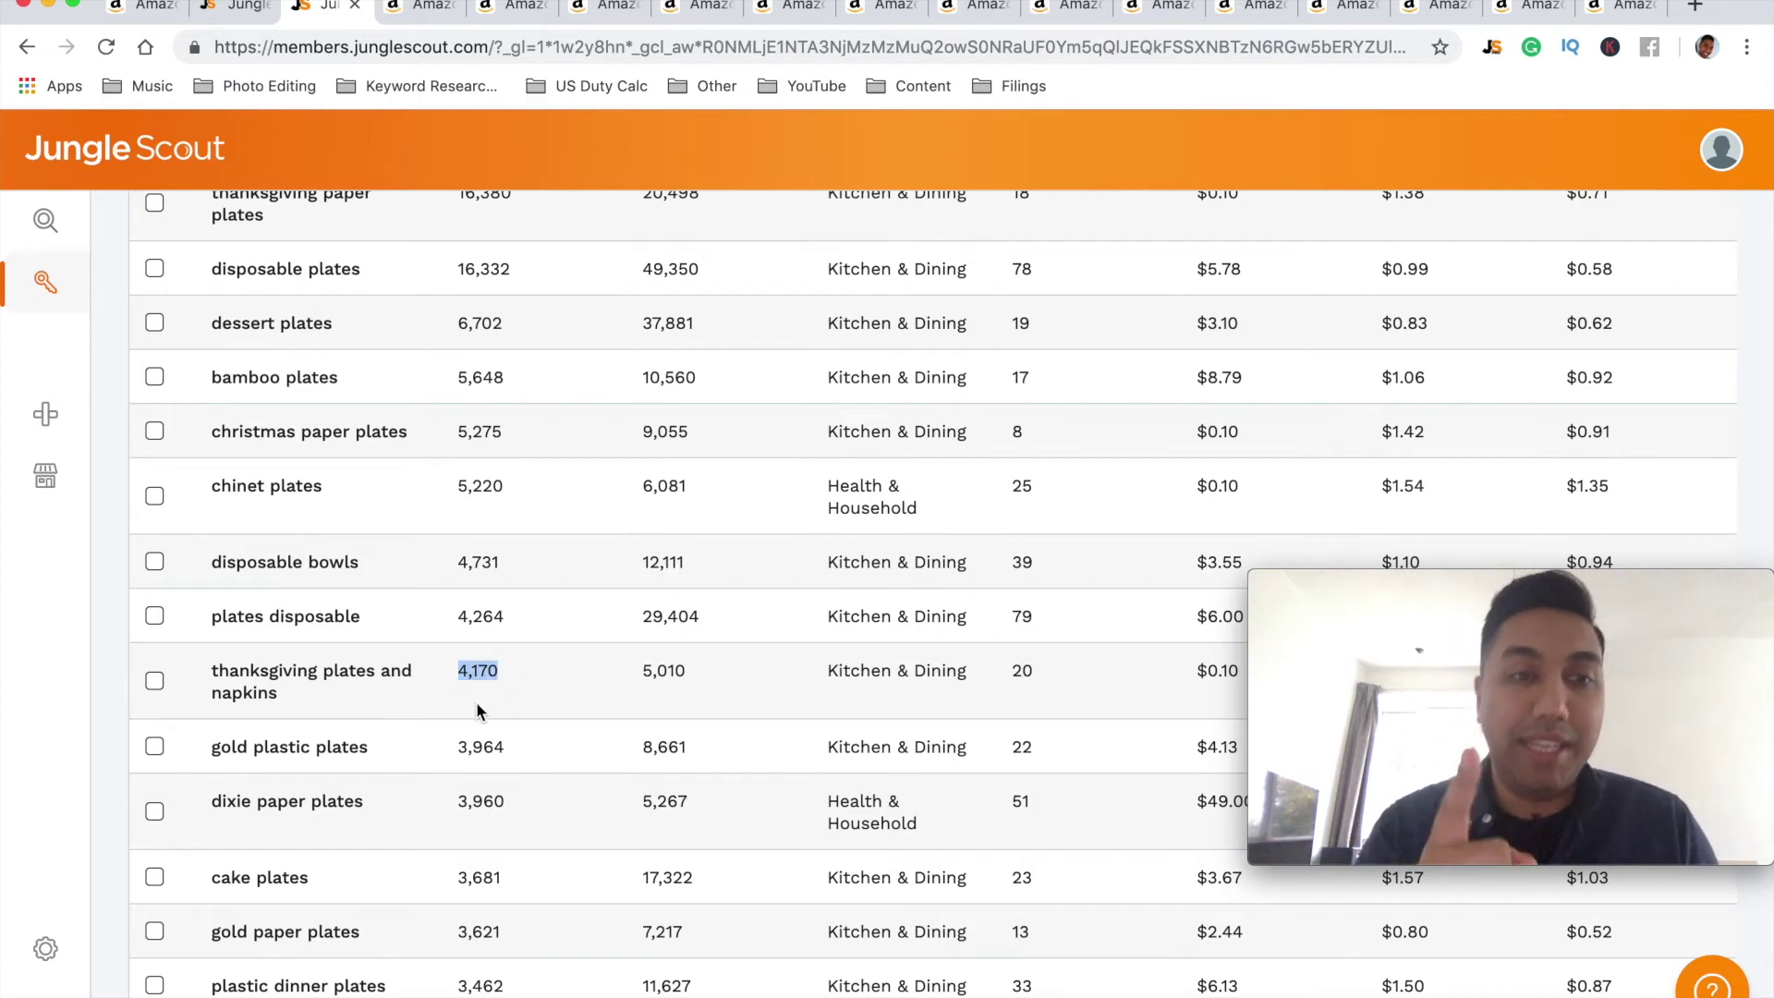
Step: Open Amazon results for 'thanksgiving plates and napkins', mark the over-1,000 result count, and return to Jungle Scout
click(344, 682)
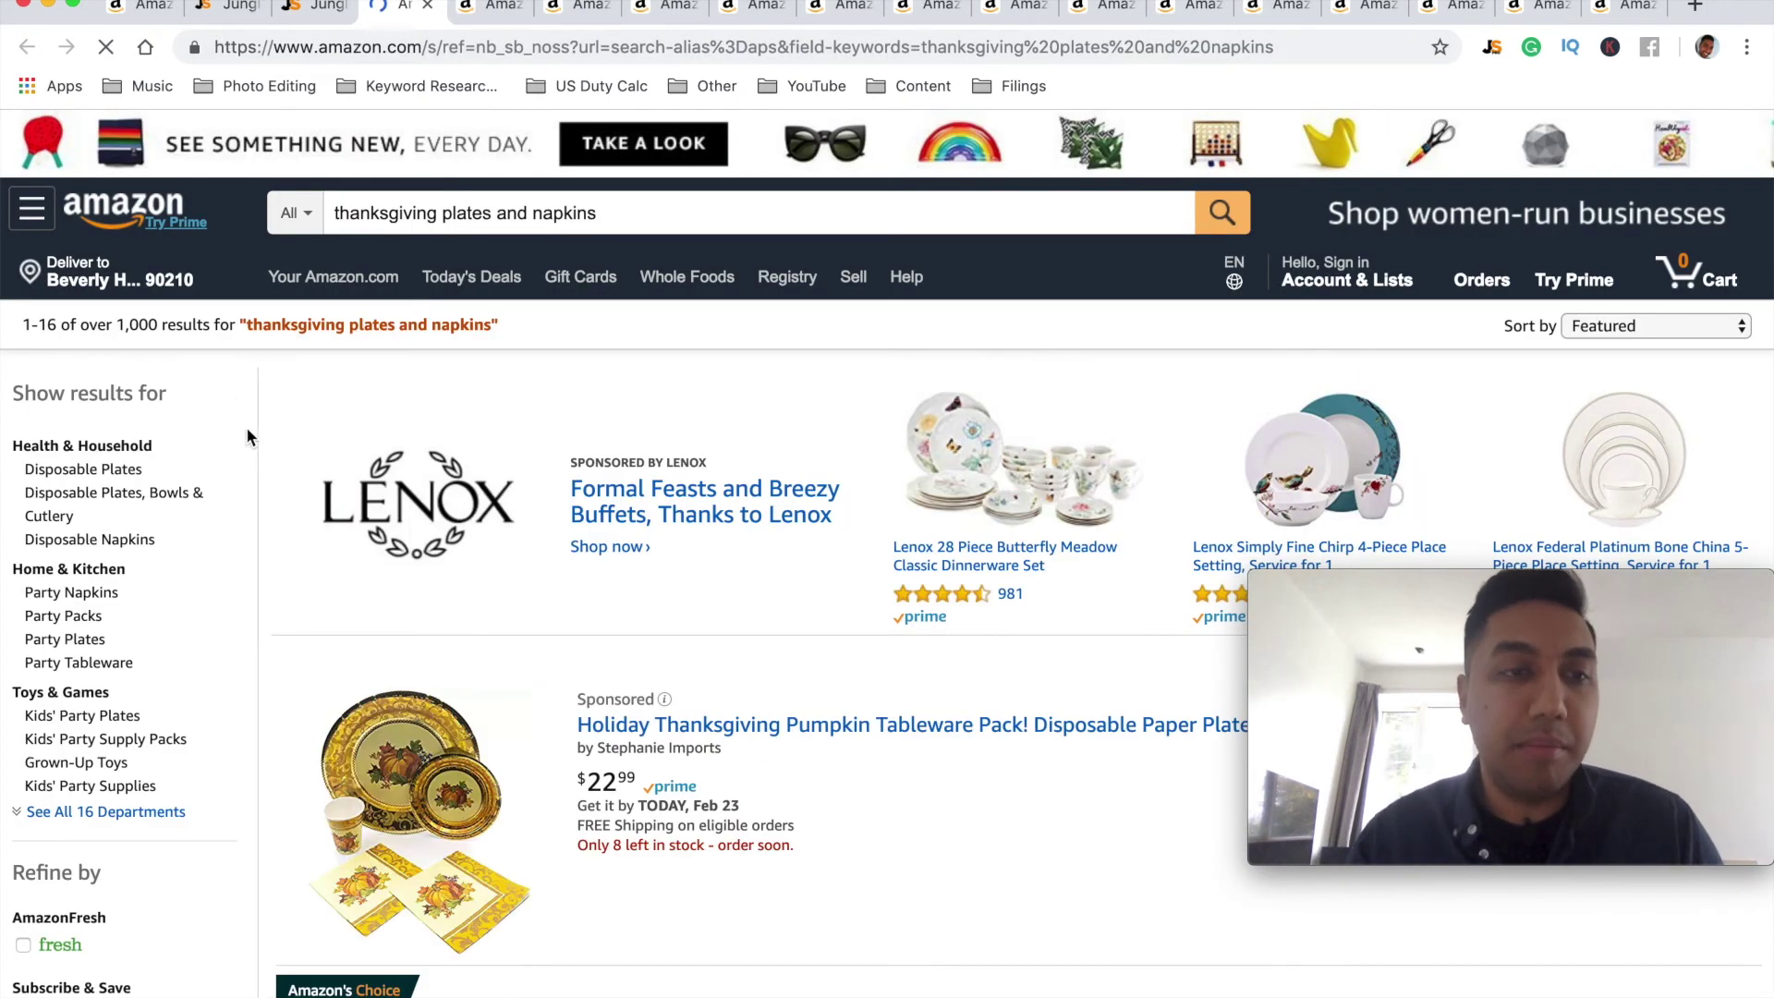
drag(159, 325, 107, 325)
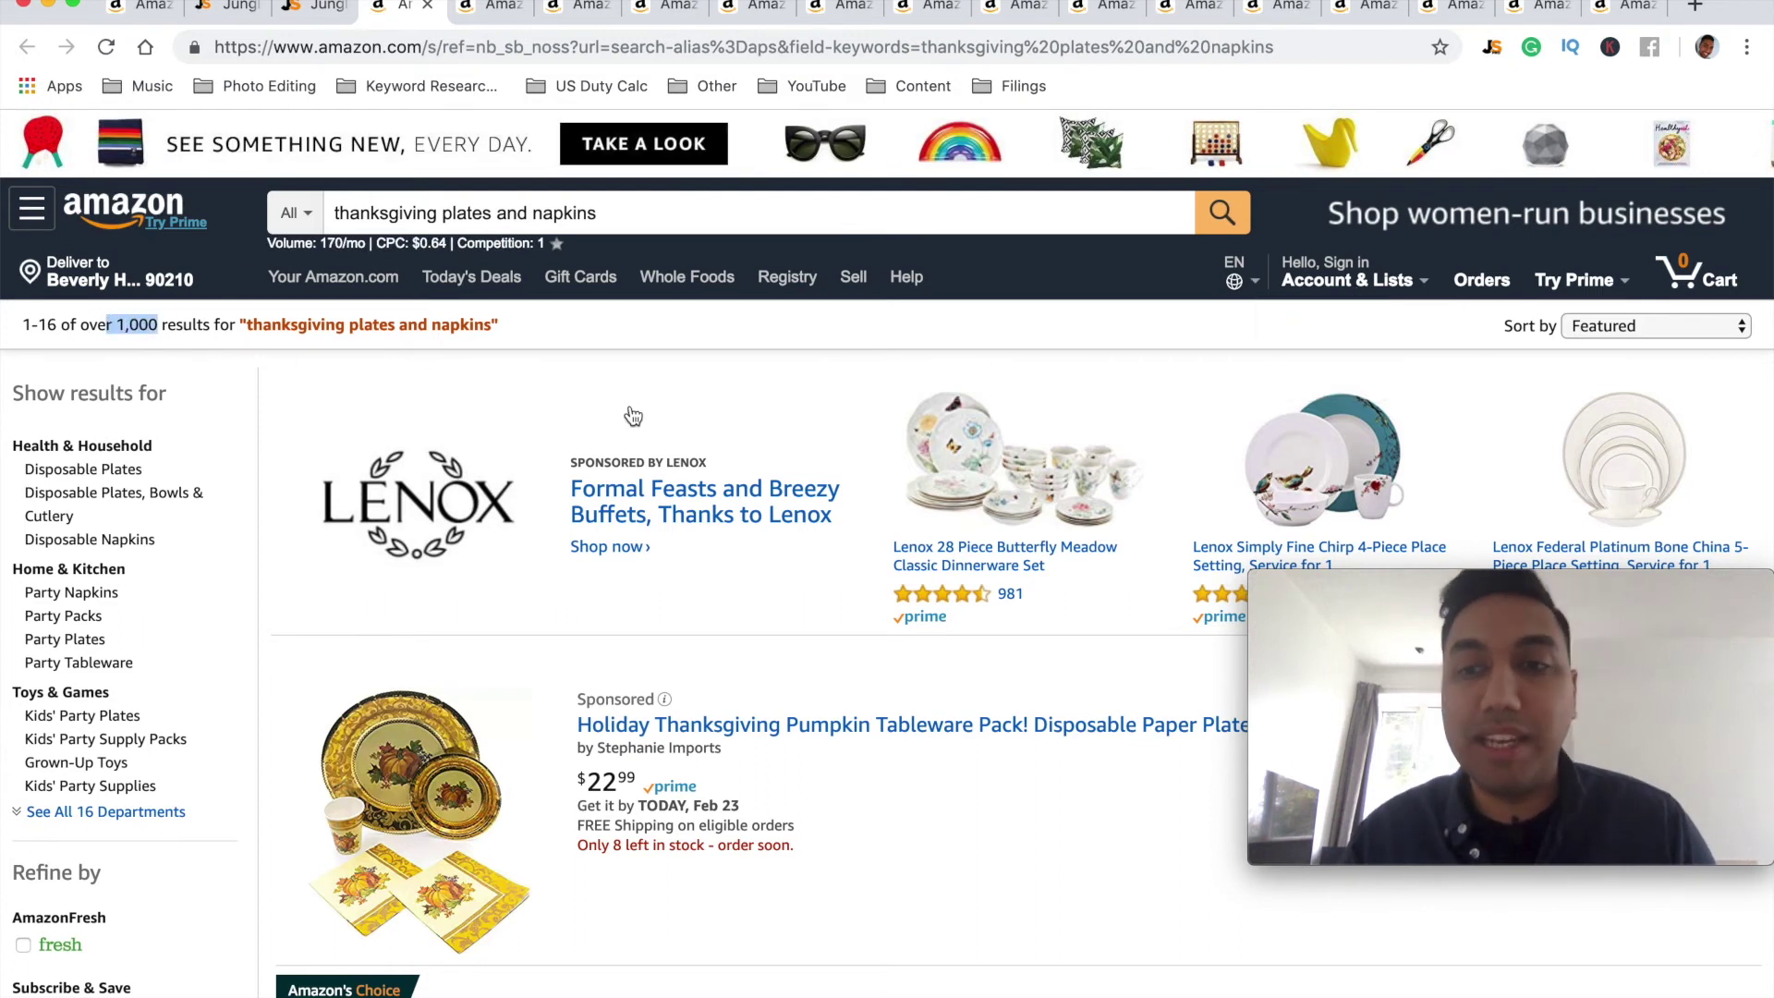
click(312, 18)
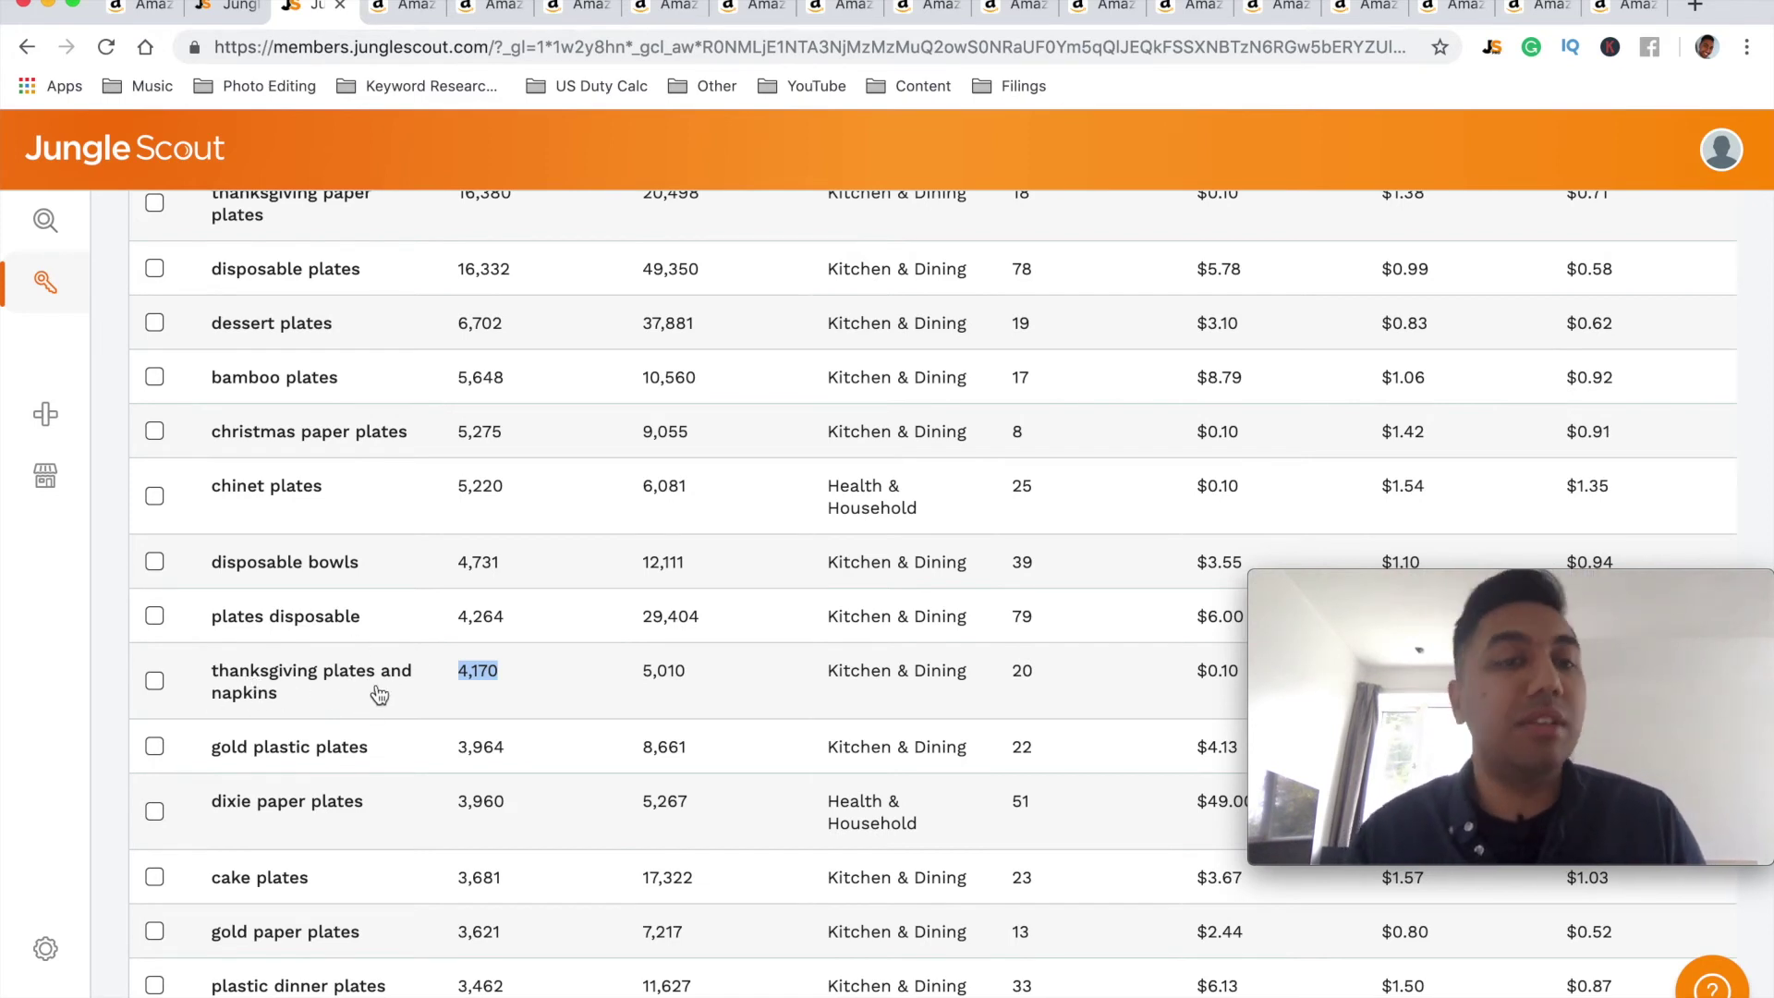
scroll(339, 702, up, 1)
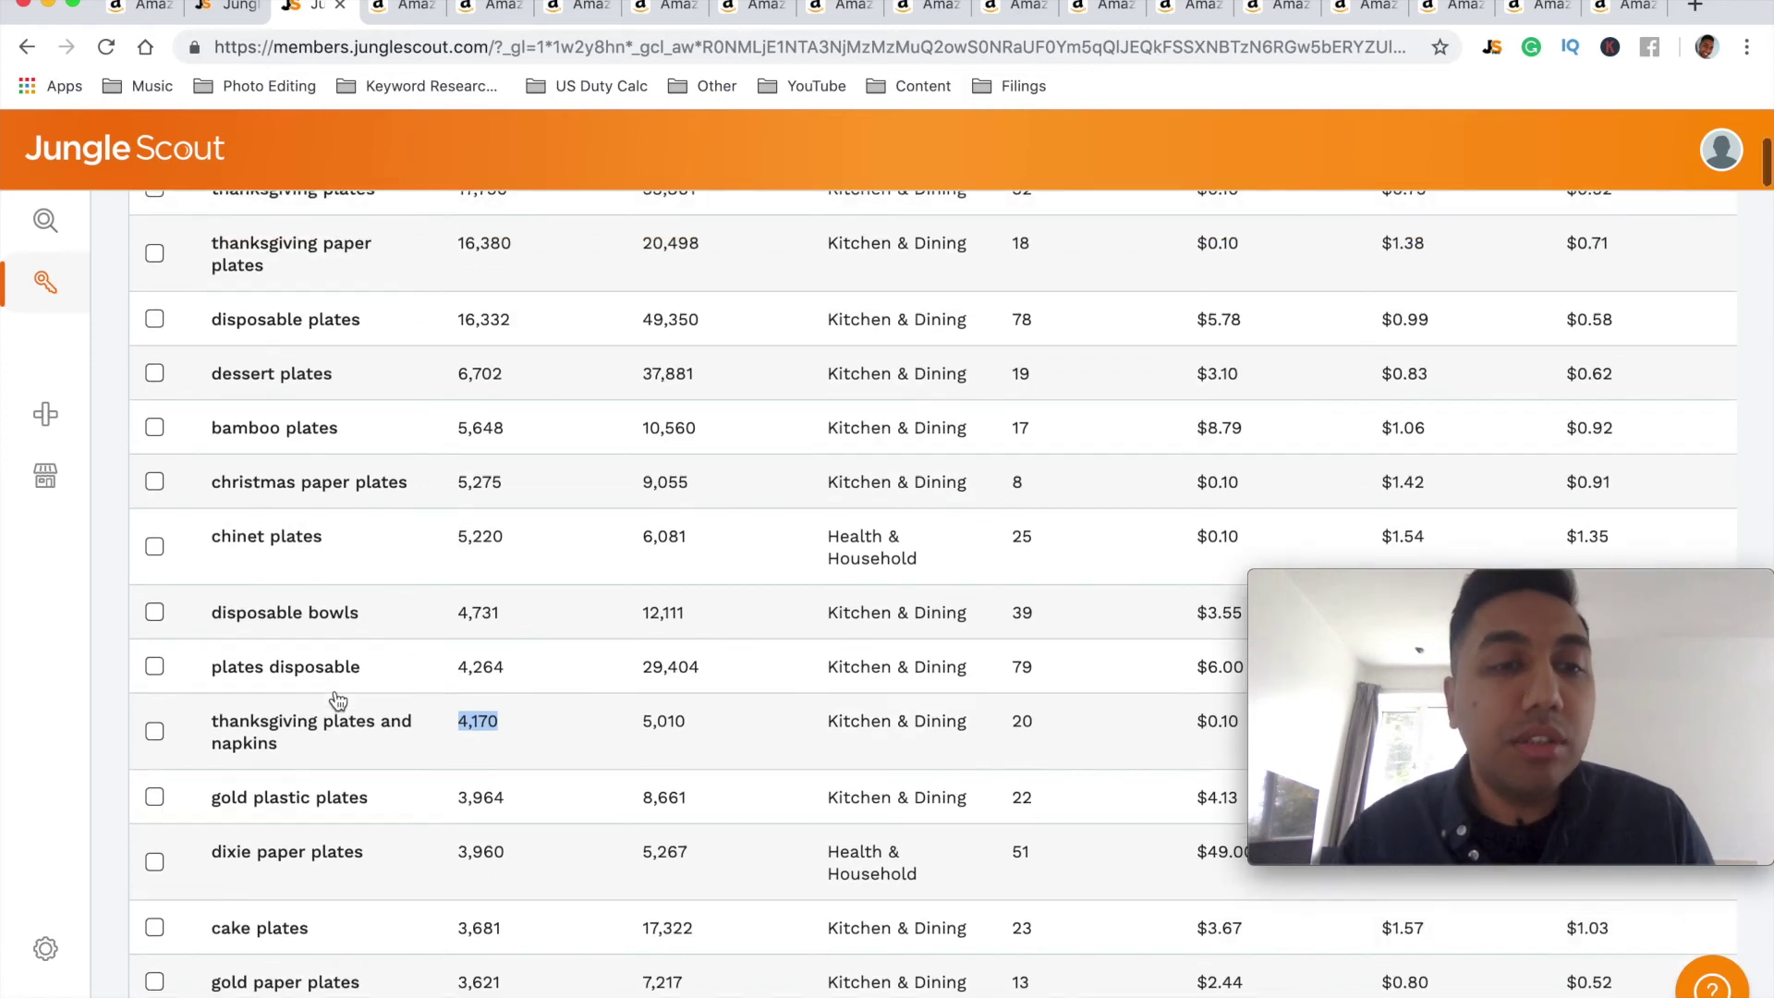
scroll(336, 693, up, 1)
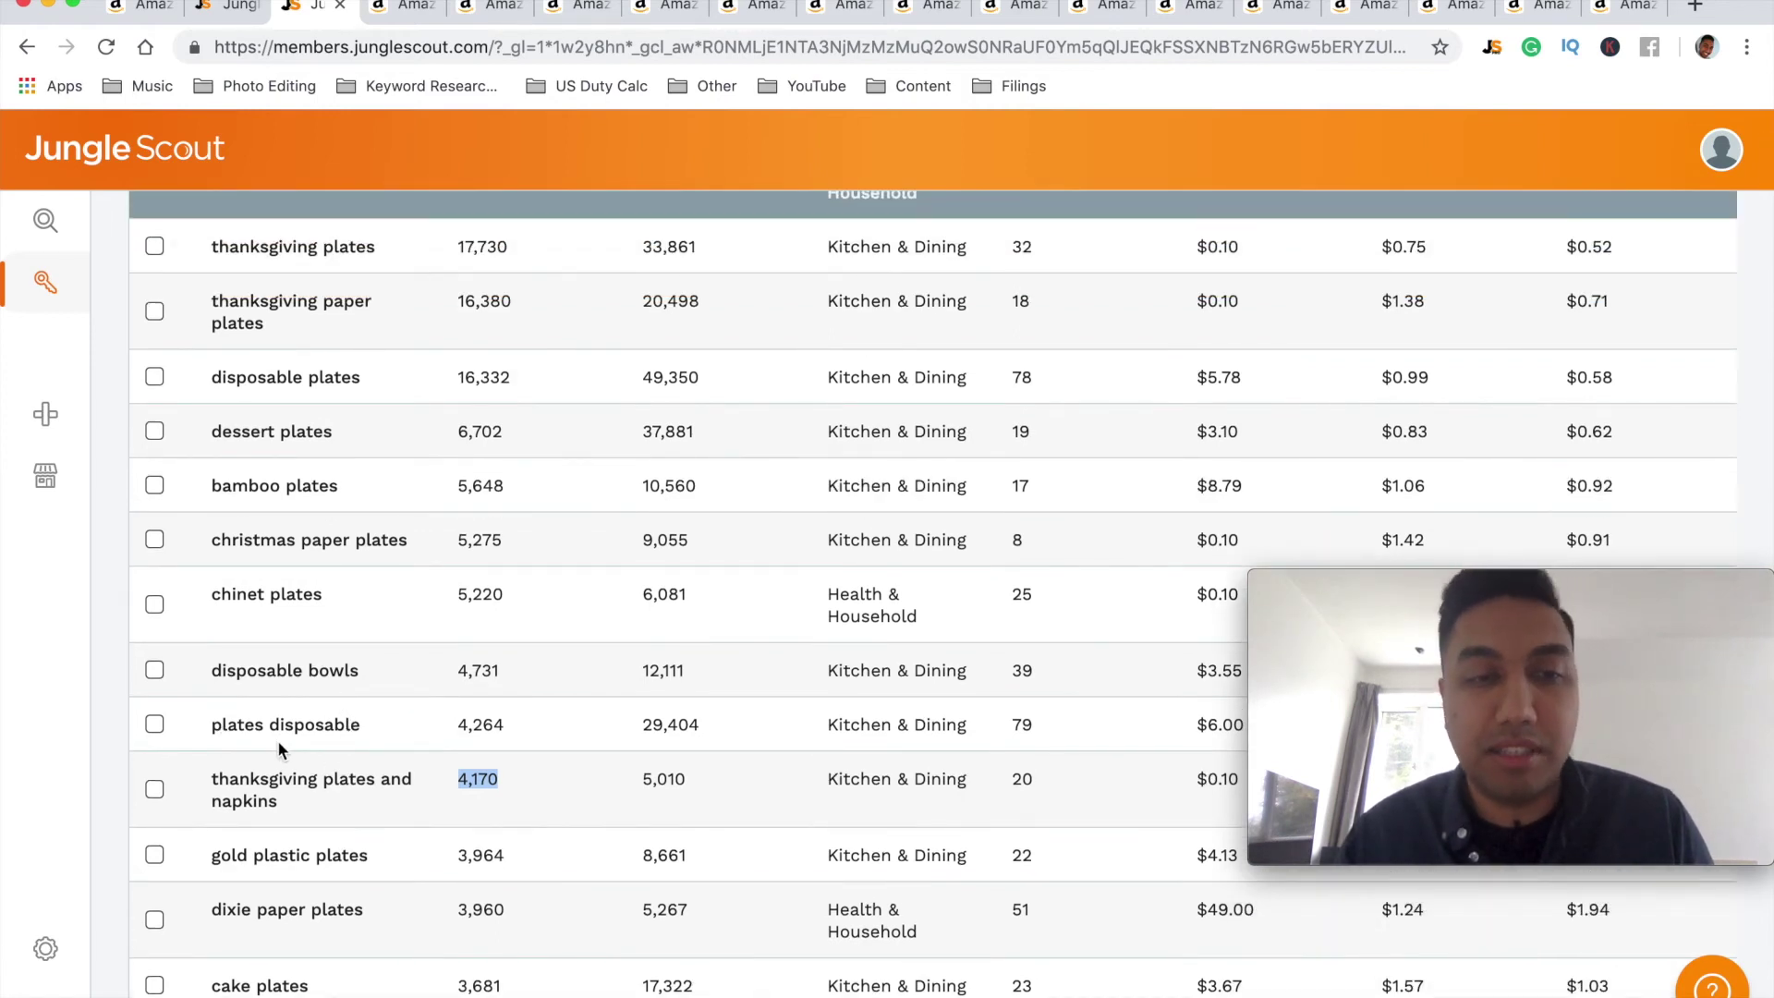
scroll(373, 361, up, 1)
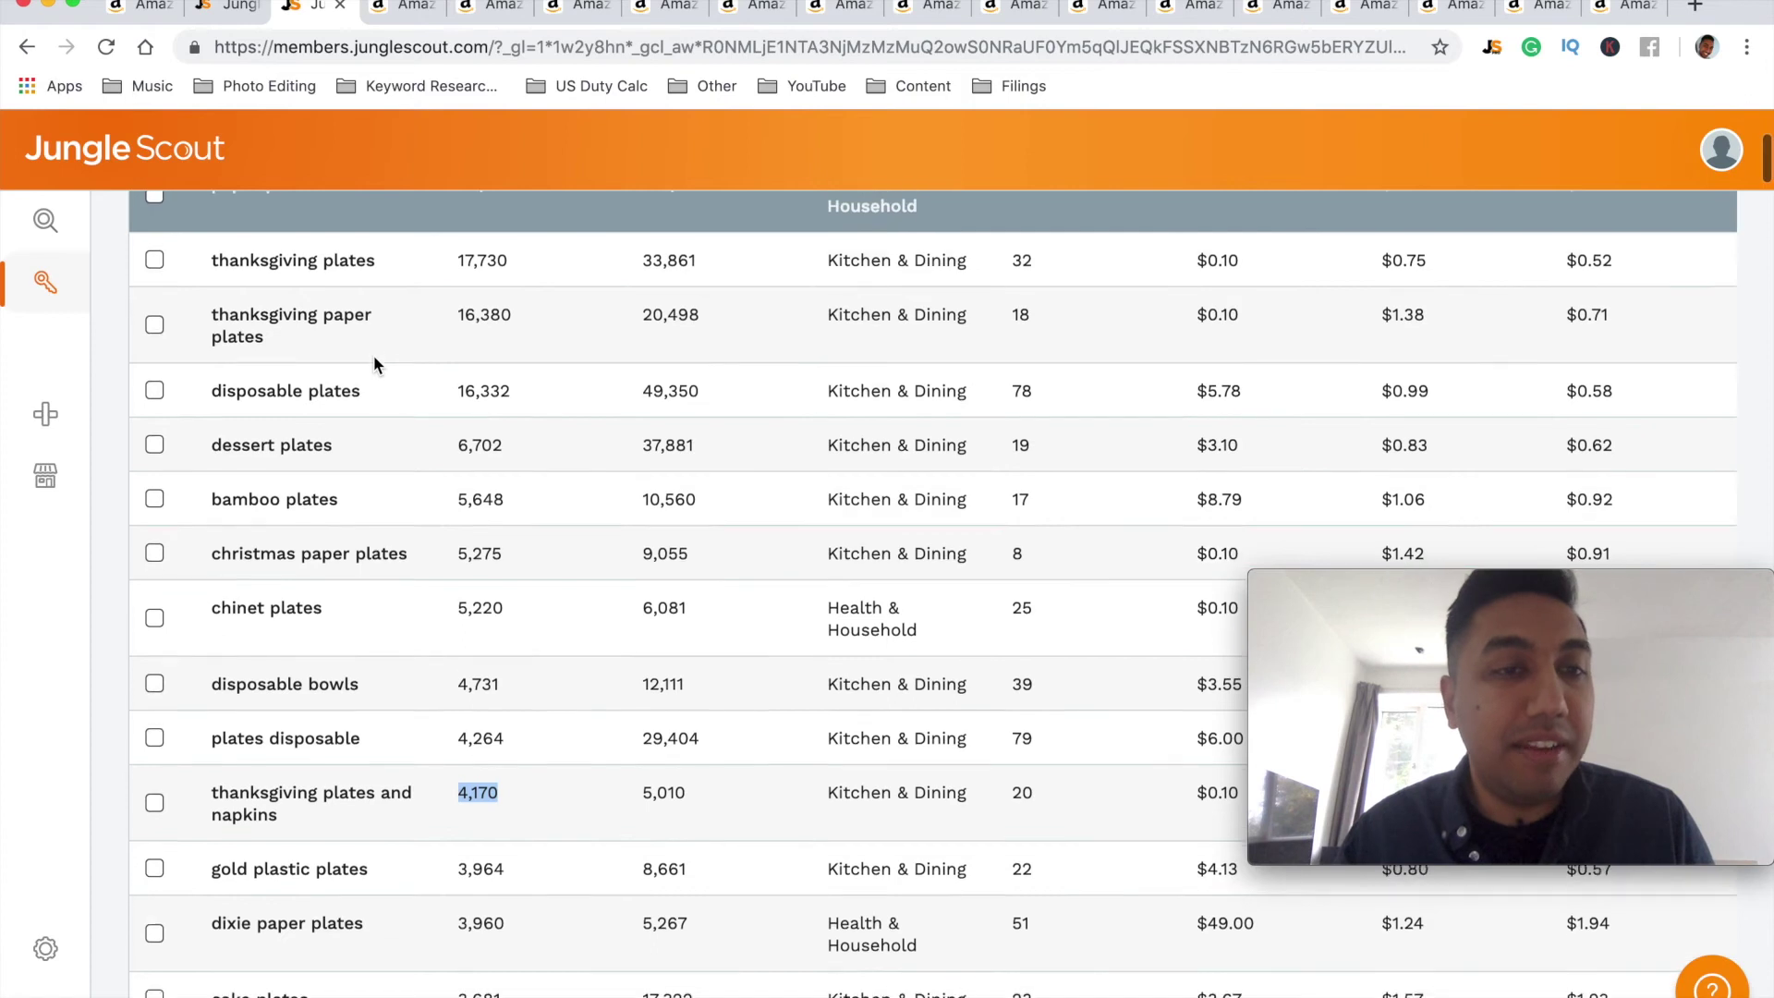
scroll(297, 294, up, 1)
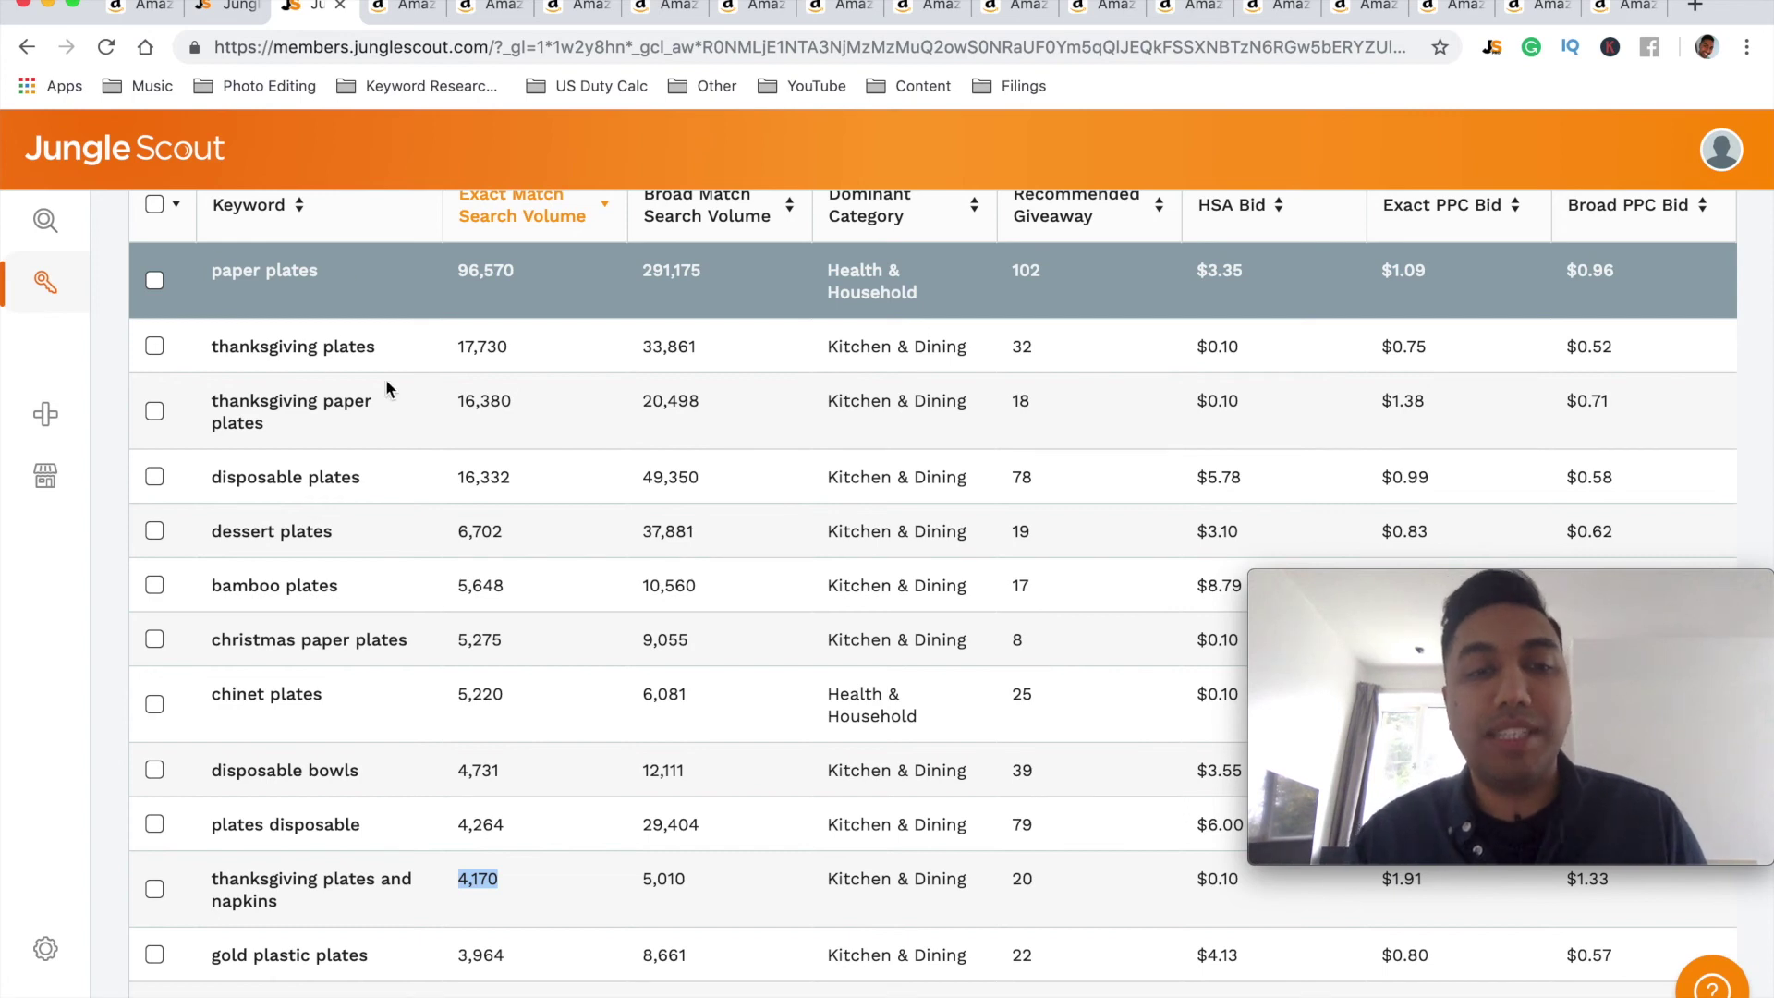
scroll(452, 879, down, 2)
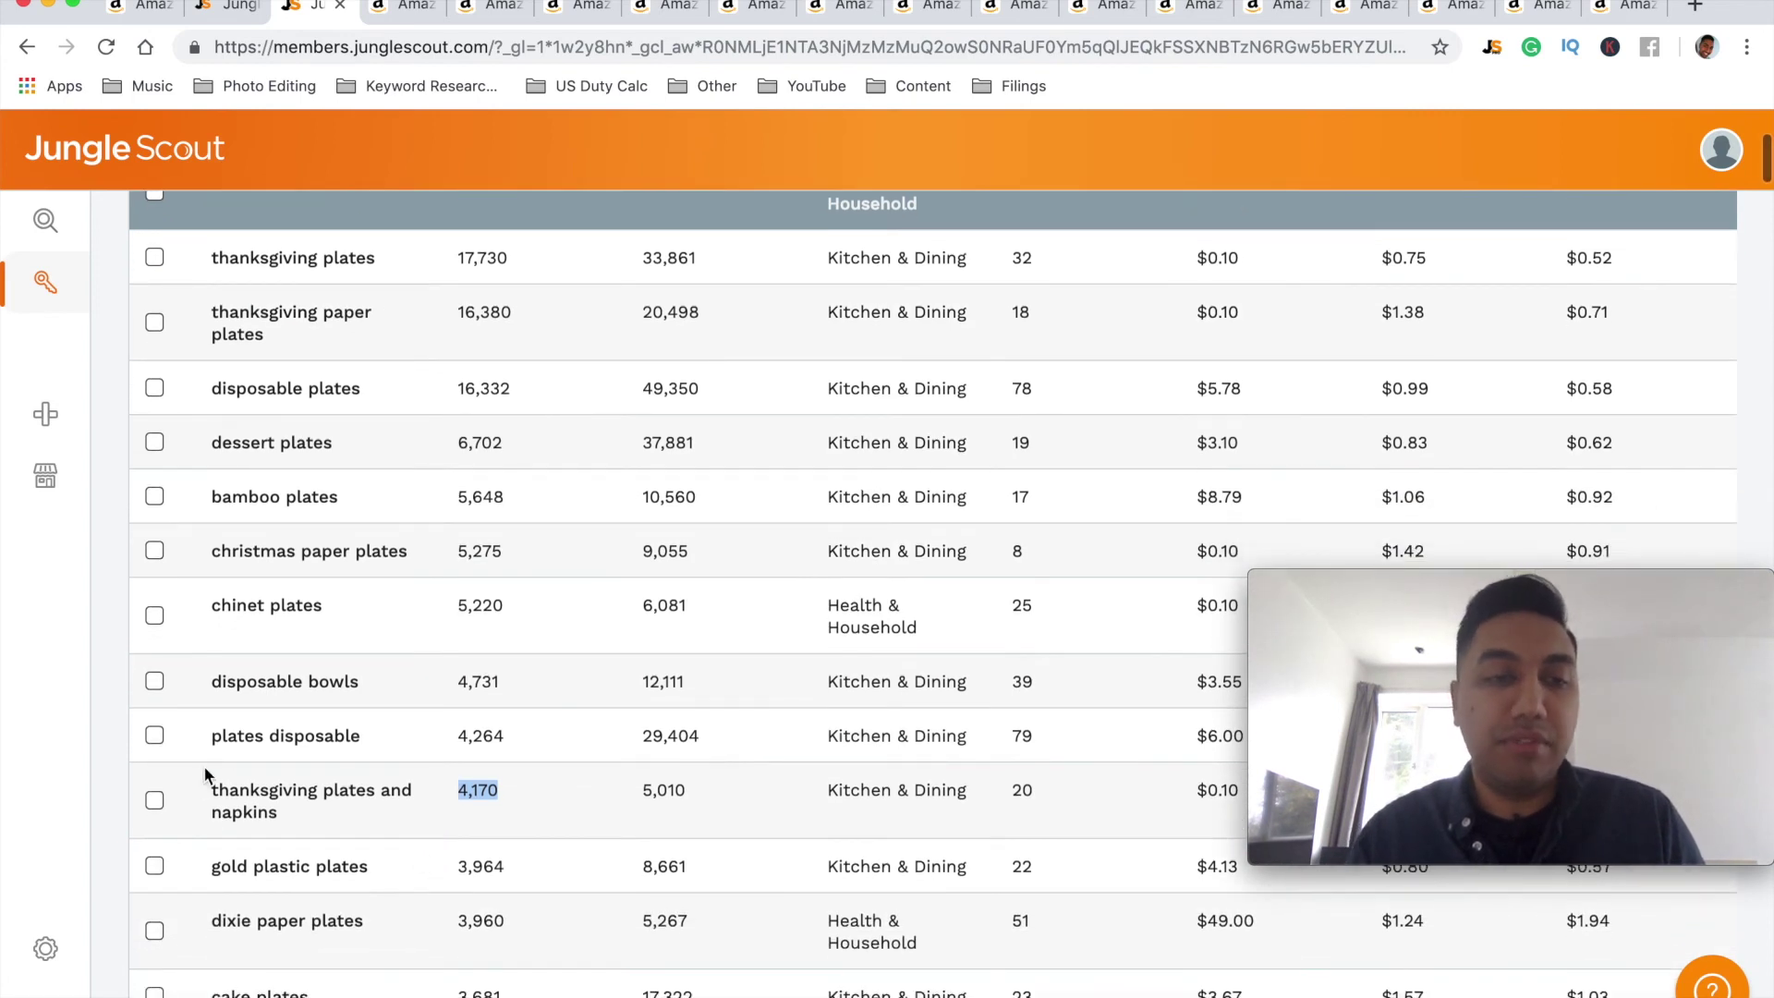
scroll(344, 828, down, 2)
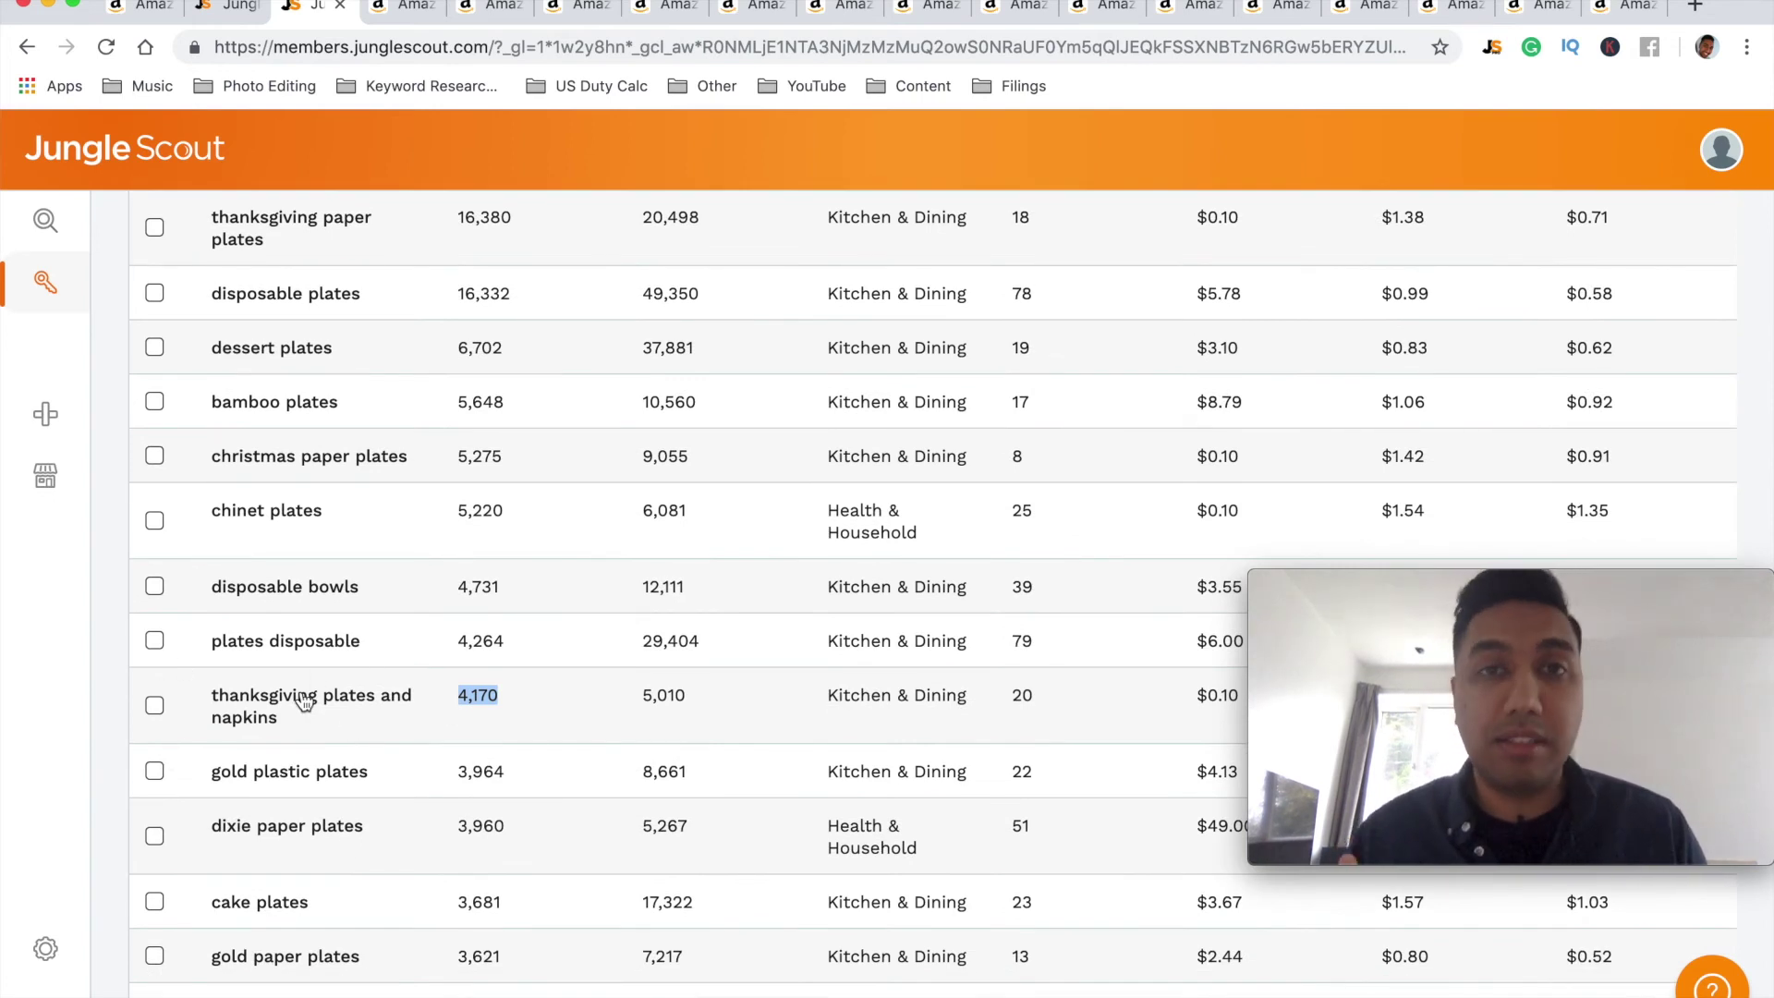
scroll(305, 702, up, 4)
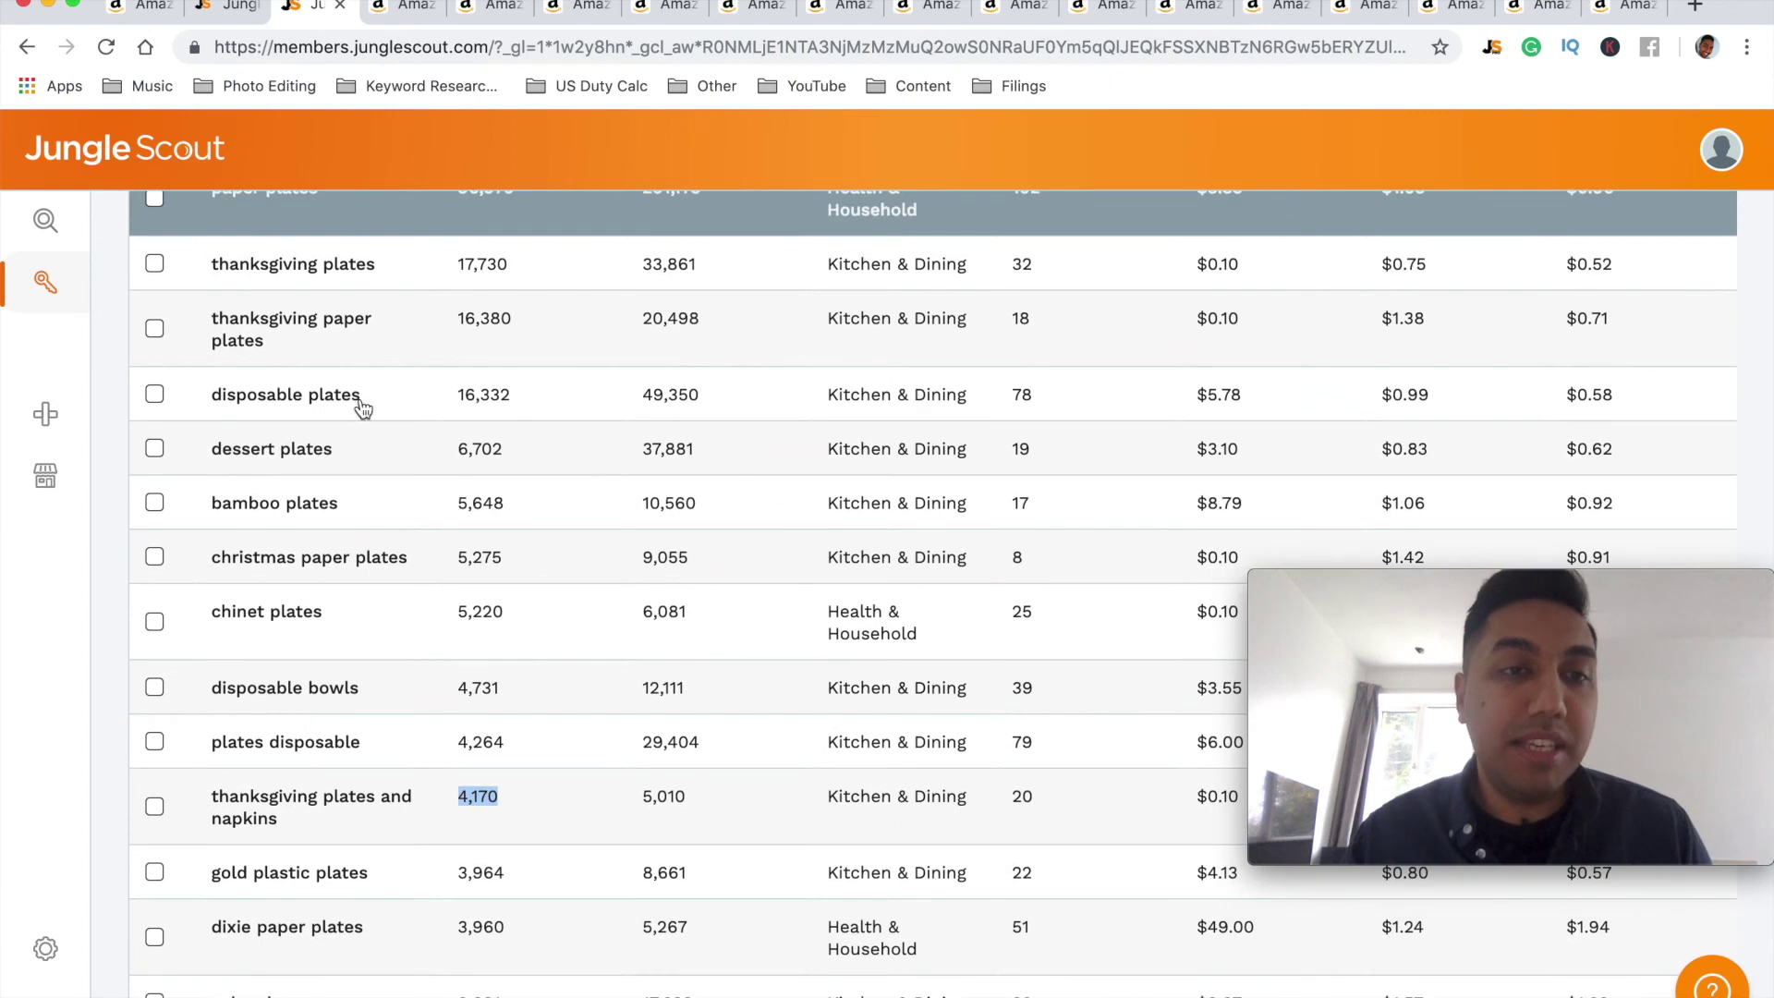
scroll(363, 412, up, 1)
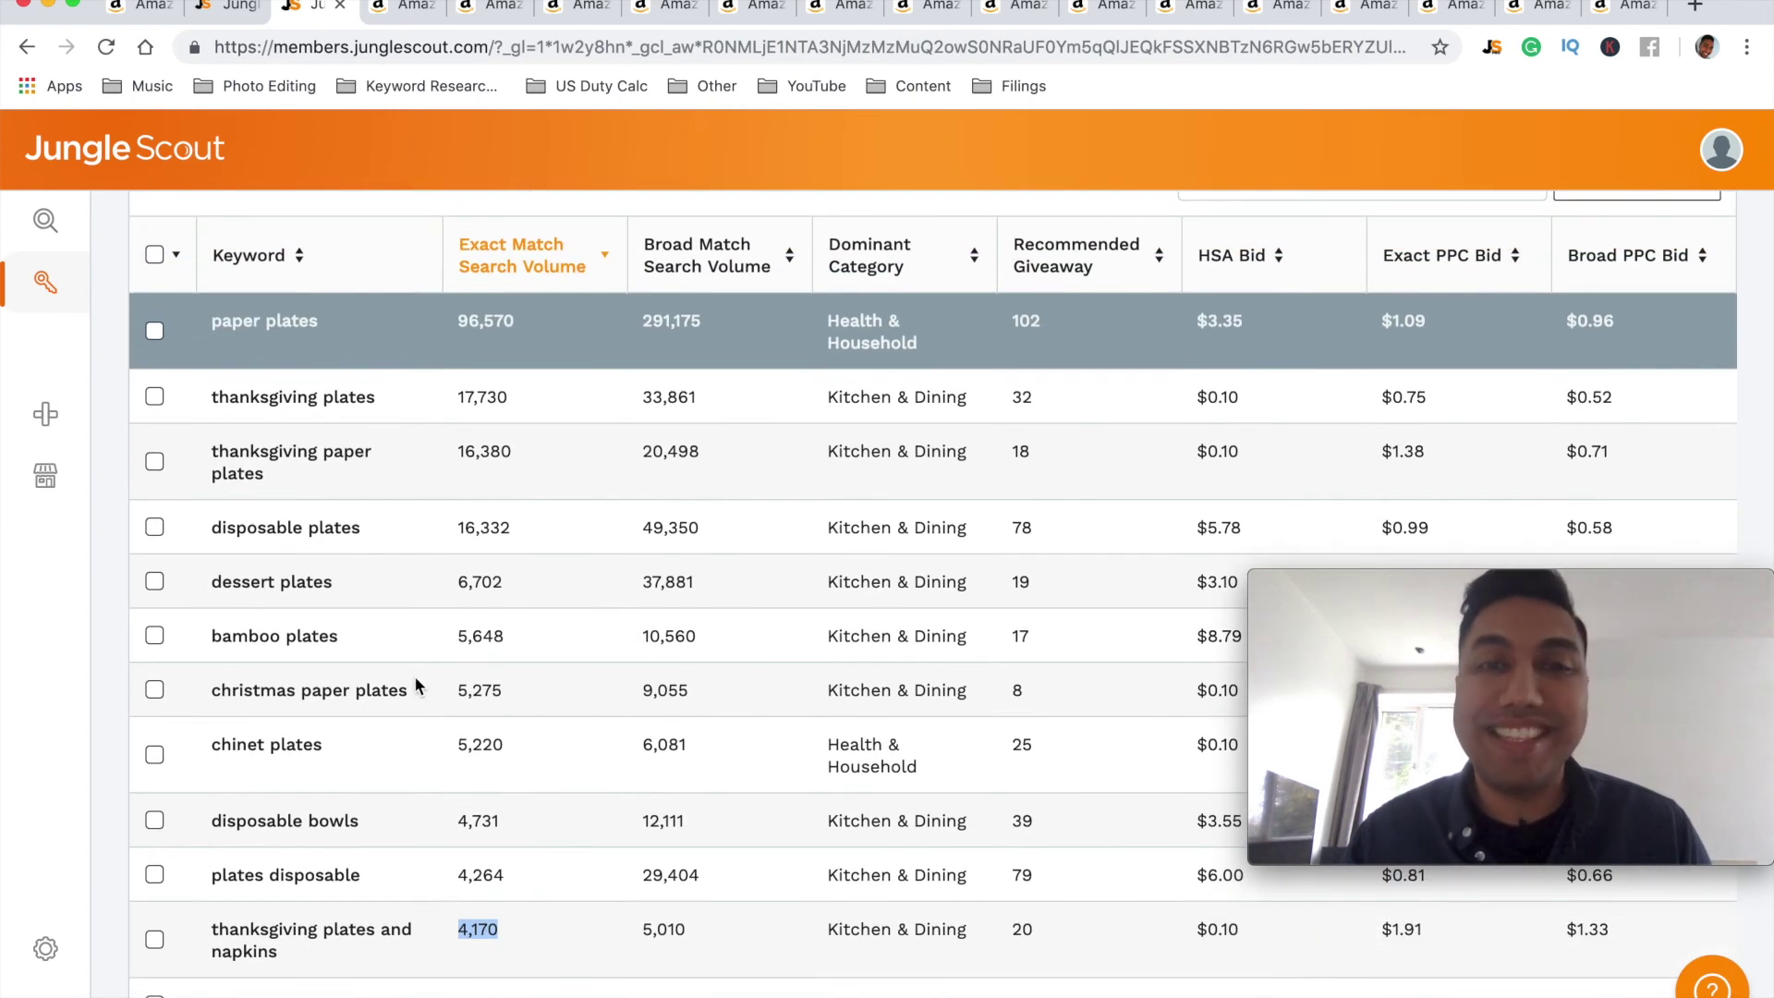
scroll(418, 785, down, 1)
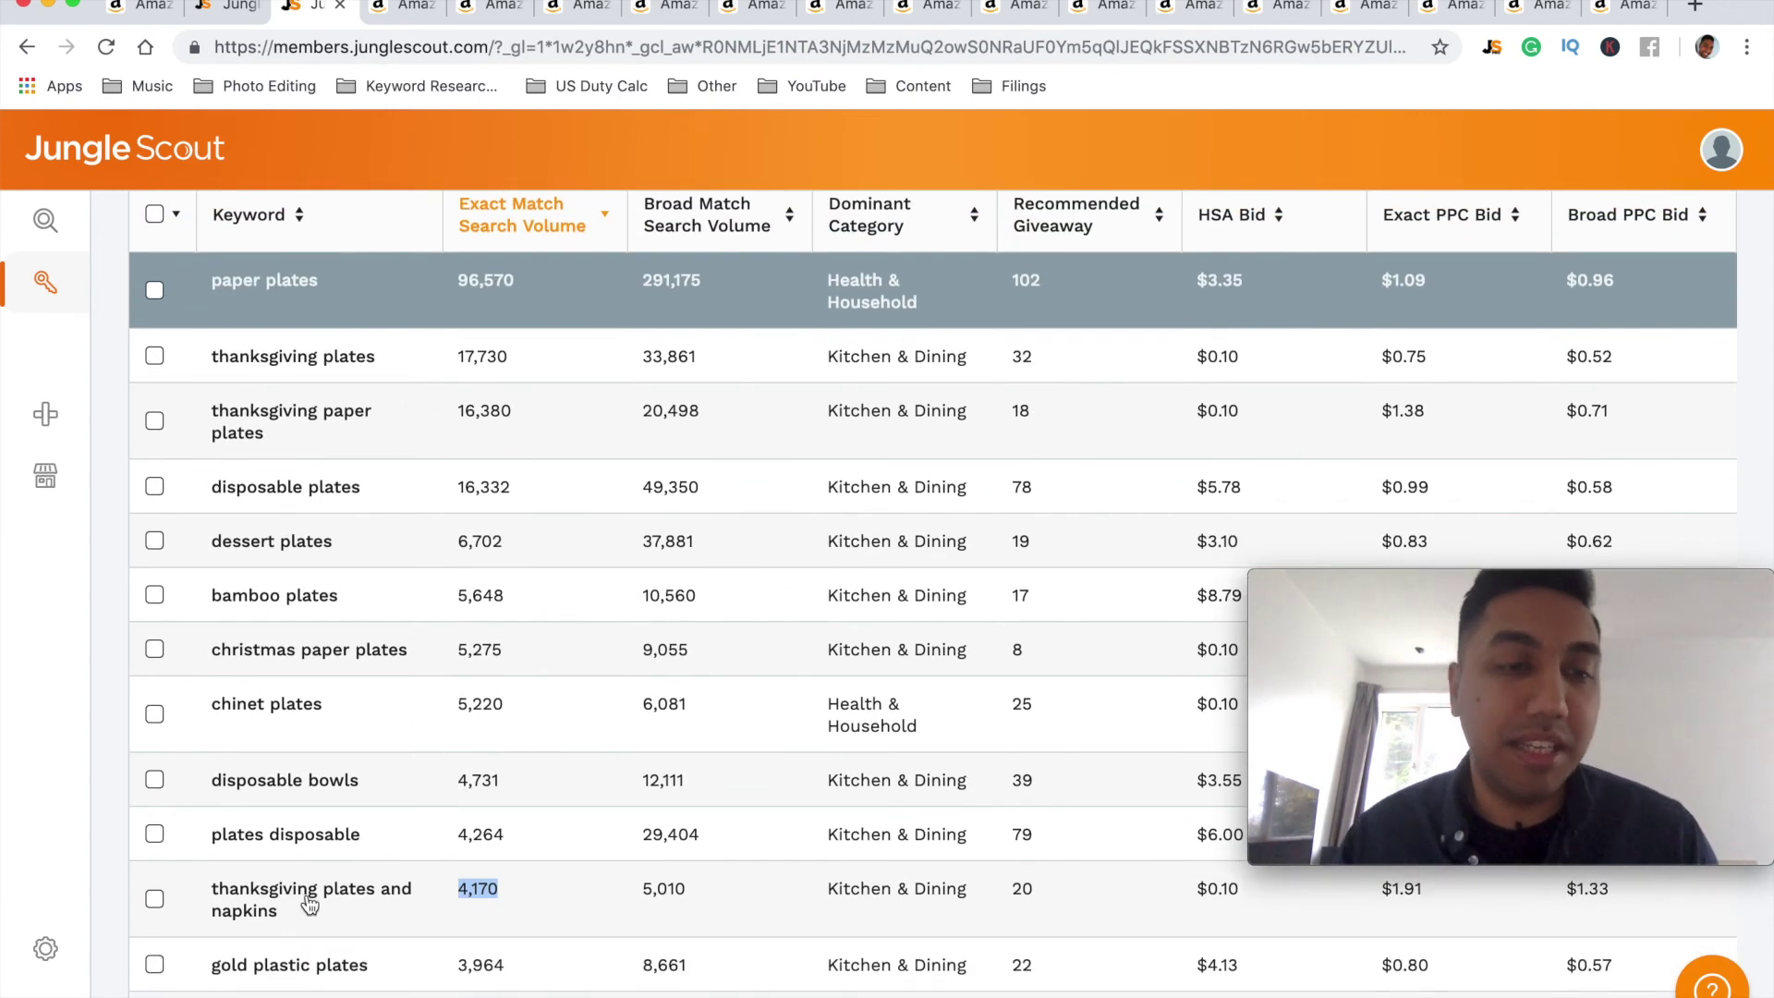